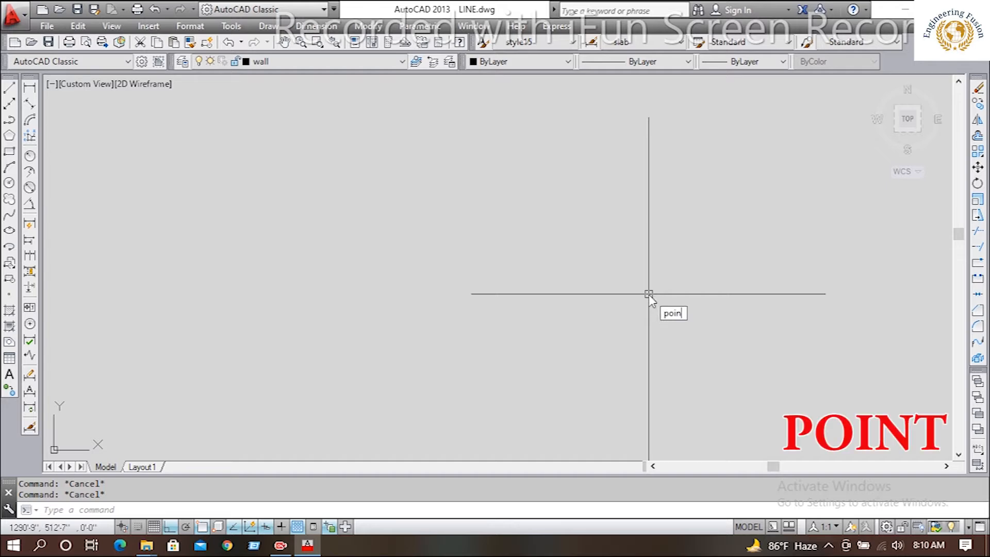
# Step: Place a single point in the empty drawing area with the Point command
pyautogui.write('t')
pyautogui.press('Return')
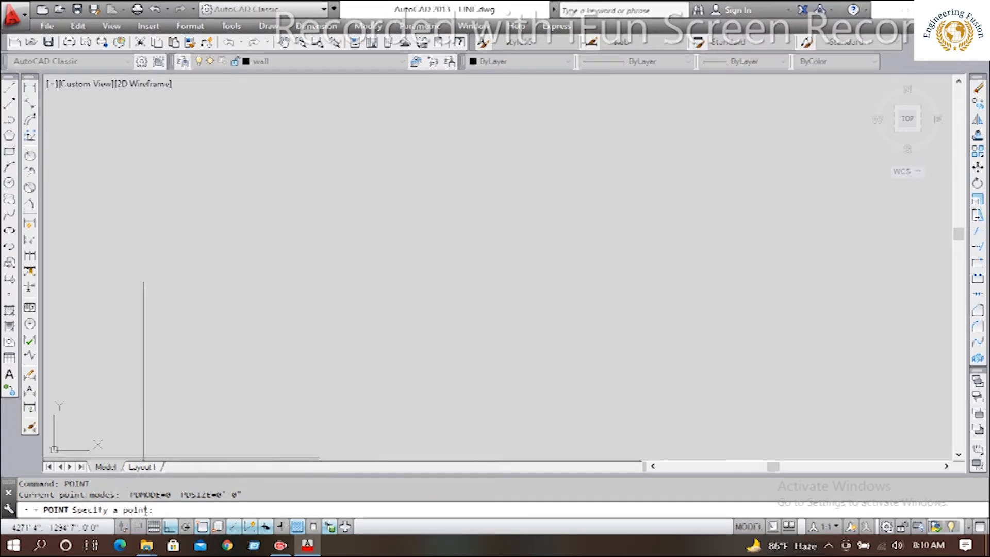
pyautogui.click(377, 289)
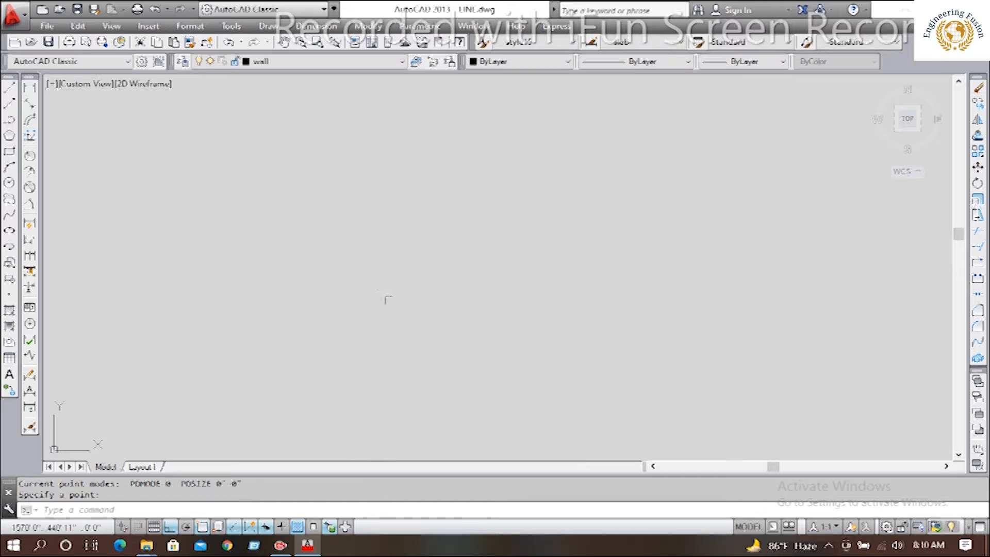
# Step: Change the point style to the circle with an X through it, keeping the size relative to the screen
pyautogui.scroll(5, 389, 300)
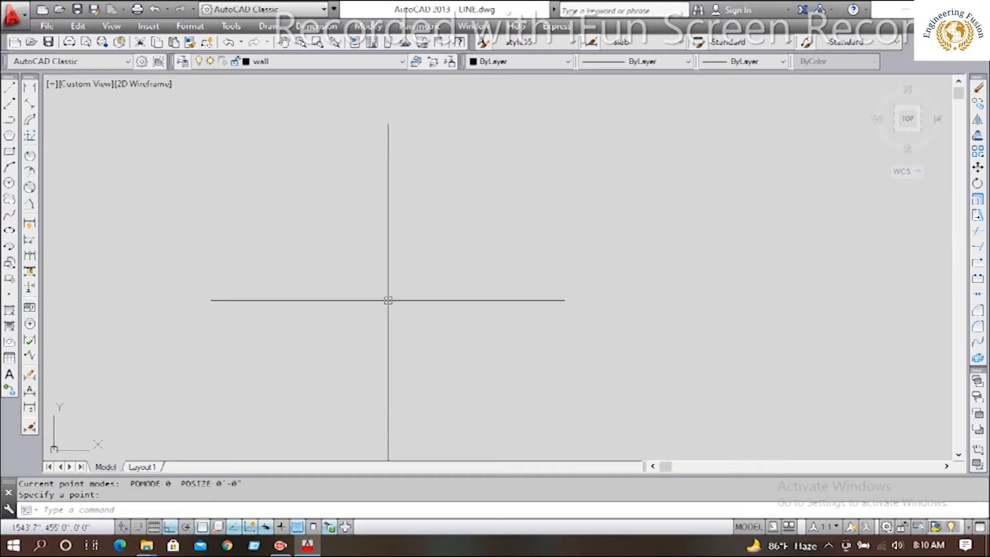
pyautogui.moveTo(388, 301); pyautogui.dragTo(382, 296, button='middle')
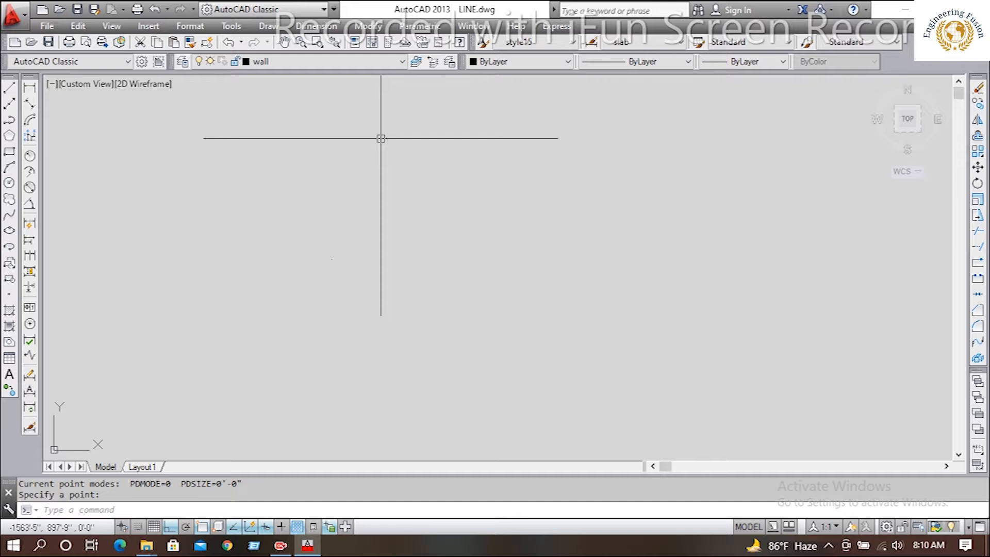
pyautogui.click(193, 26)
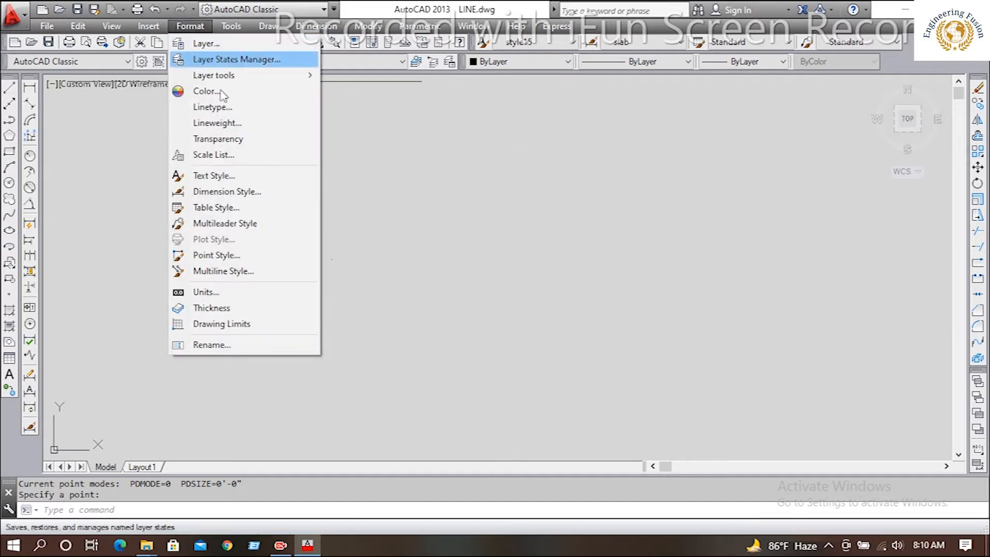
pyautogui.click(242, 255)
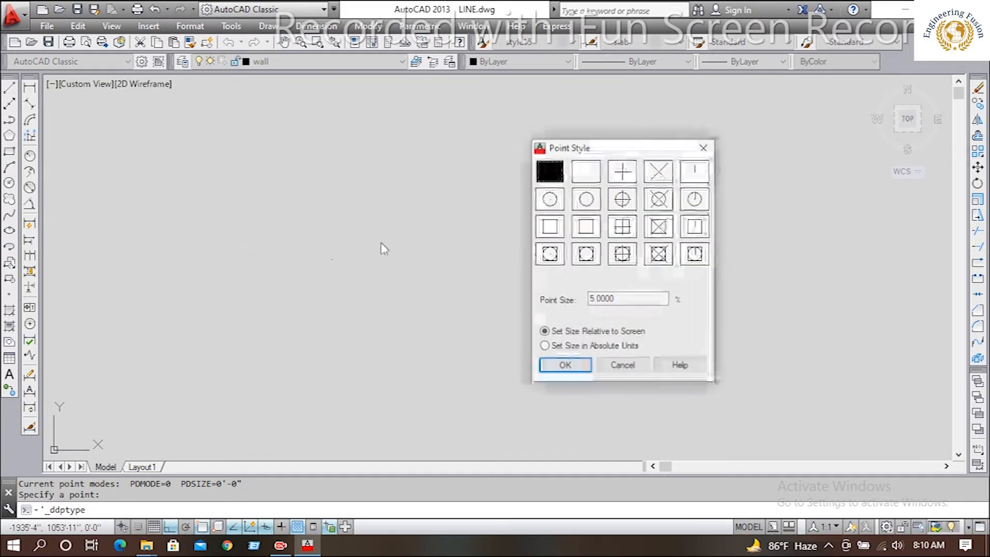
pyautogui.click(660, 199)
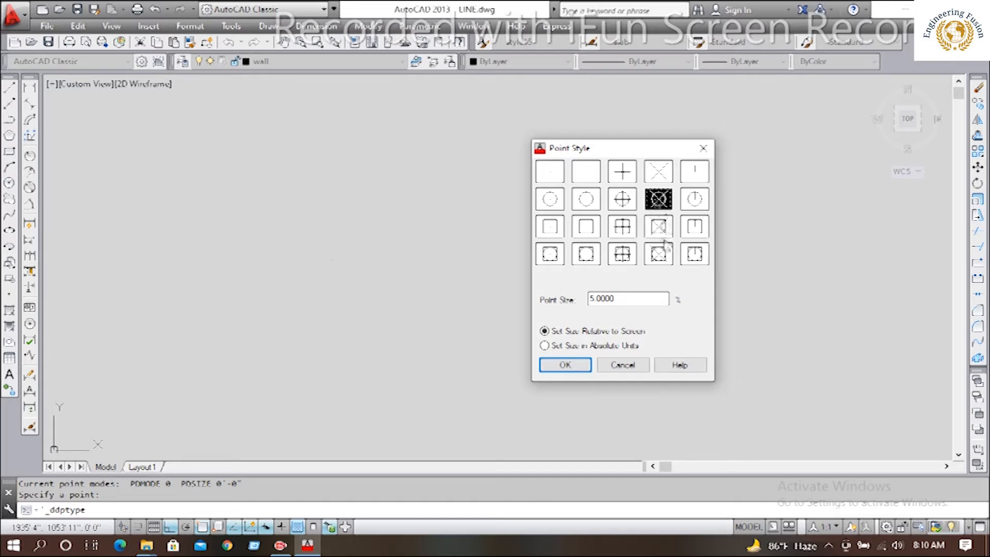
pyautogui.click(563, 365)
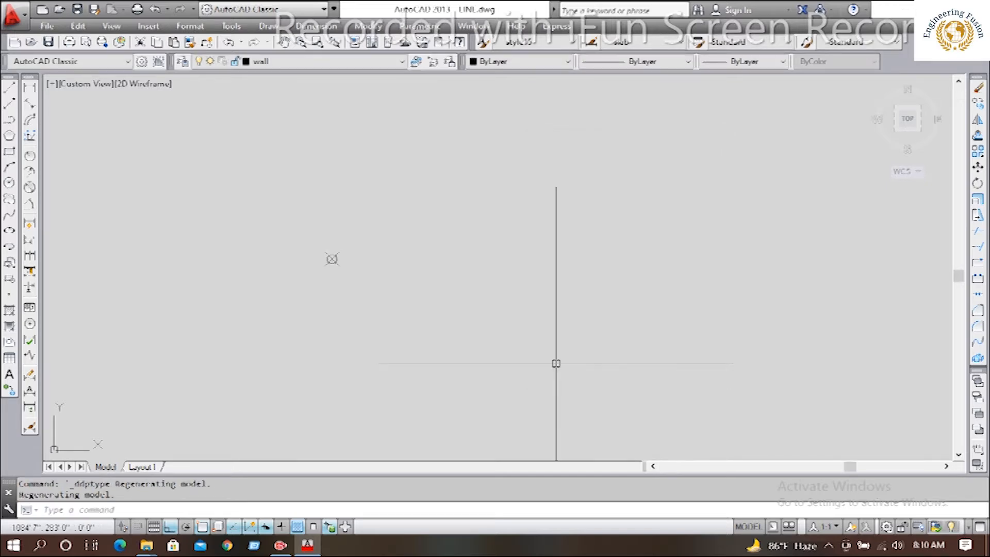
pyautogui.click(371, 224)
pyautogui.moveTo(357, 228); pyautogui.dragTo(333, 267, button='middle')
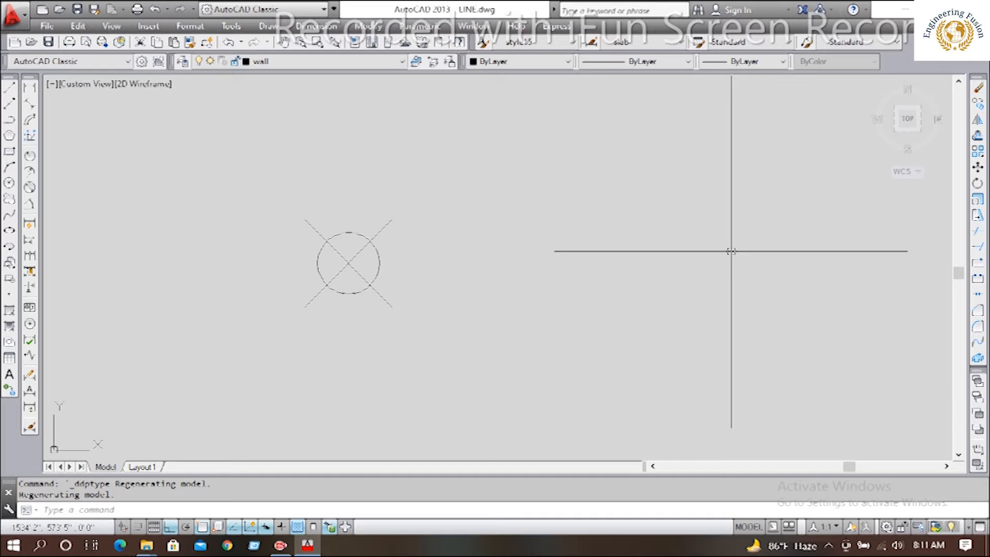
pyautogui.moveTo(732, 252); pyautogui.dragTo(744, 355)
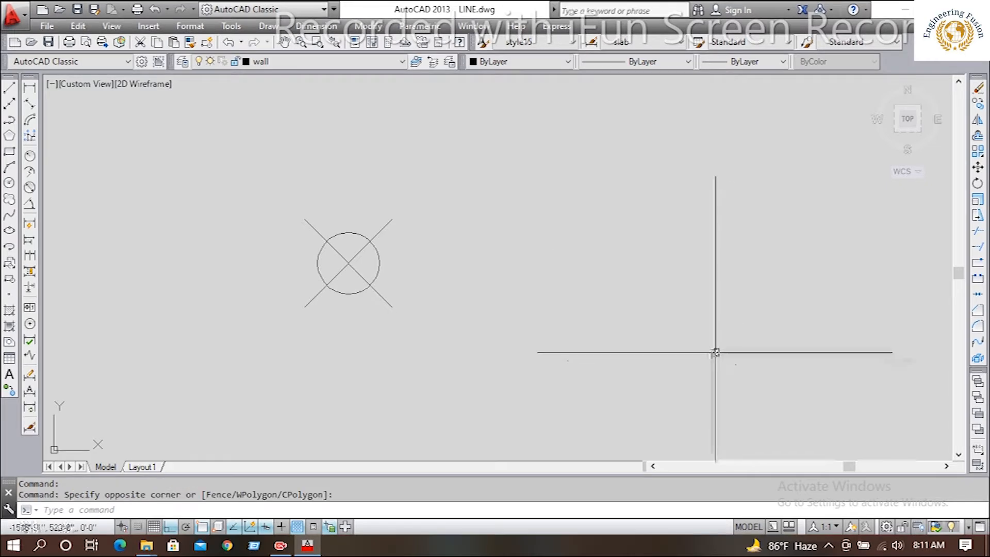
# Step: Place seven separate points in a loose ring beside the first point using Multiple Point
pyautogui.click(266, 26)
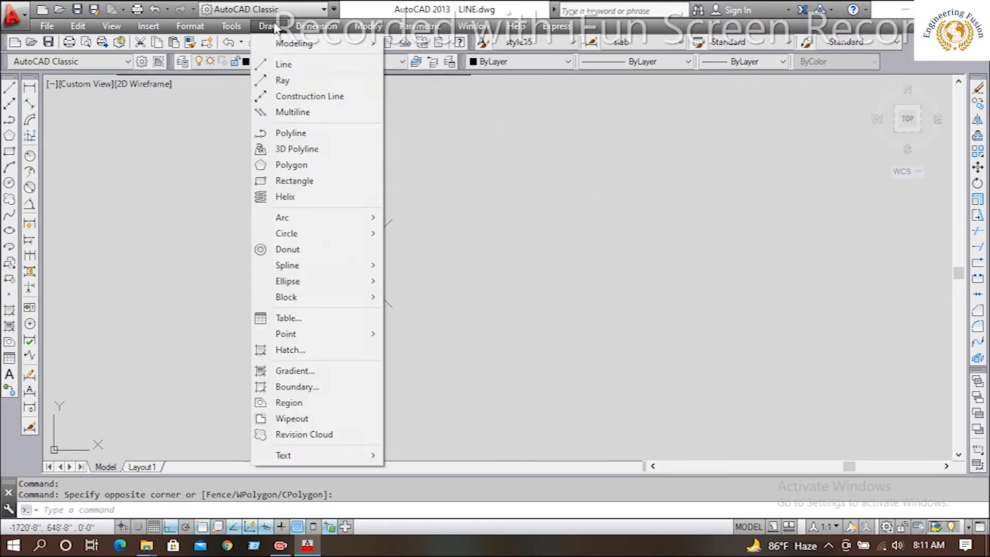
pyautogui.moveTo(342, 335)
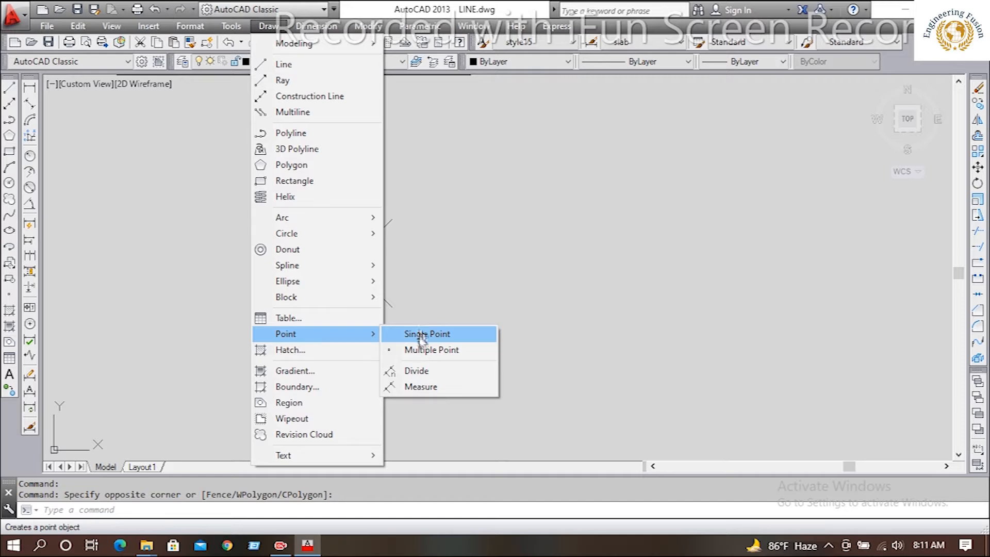
pyautogui.click(422, 350)
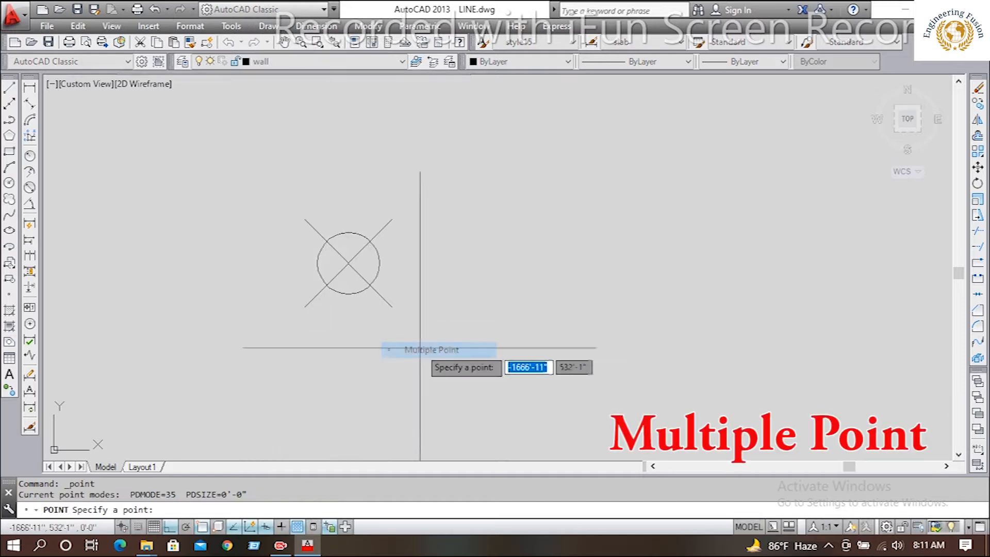
pyautogui.click(479, 276)
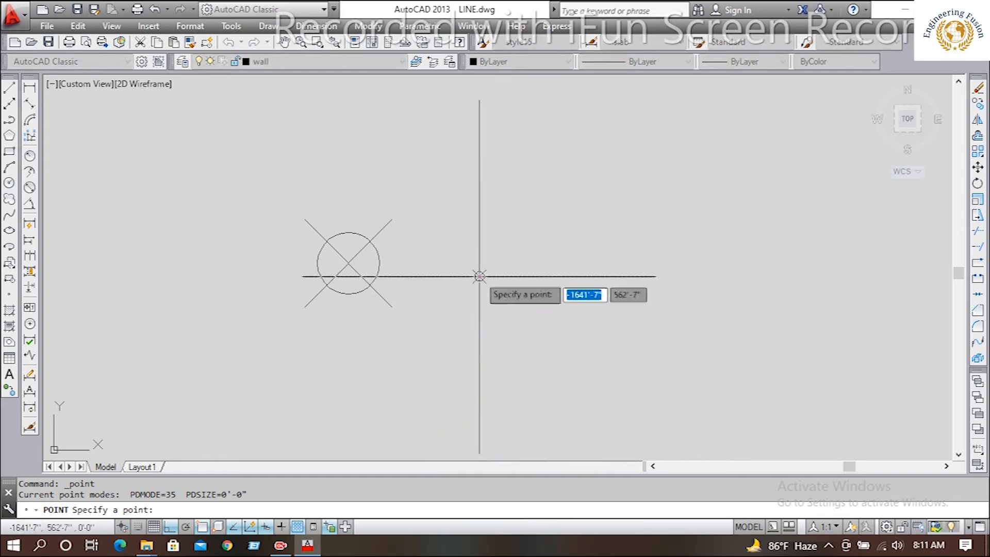
pyautogui.click(562, 207)
pyautogui.click(698, 218)
pyautogui.click(737, 303)
pyautogui.click(679, 358)
pyautogui.click(546, 386)
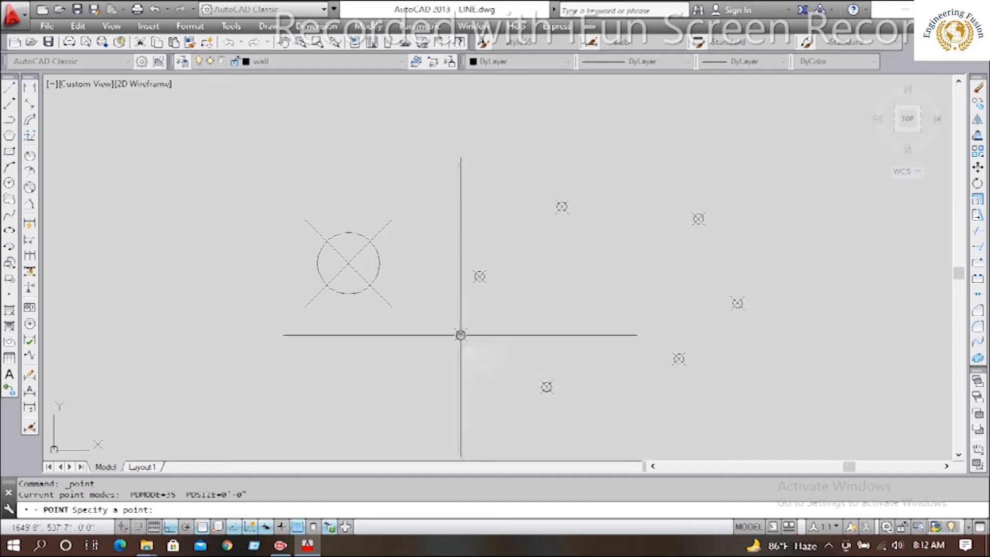
pyautogui.press('Escape')
pyautogui.click(267, 26)
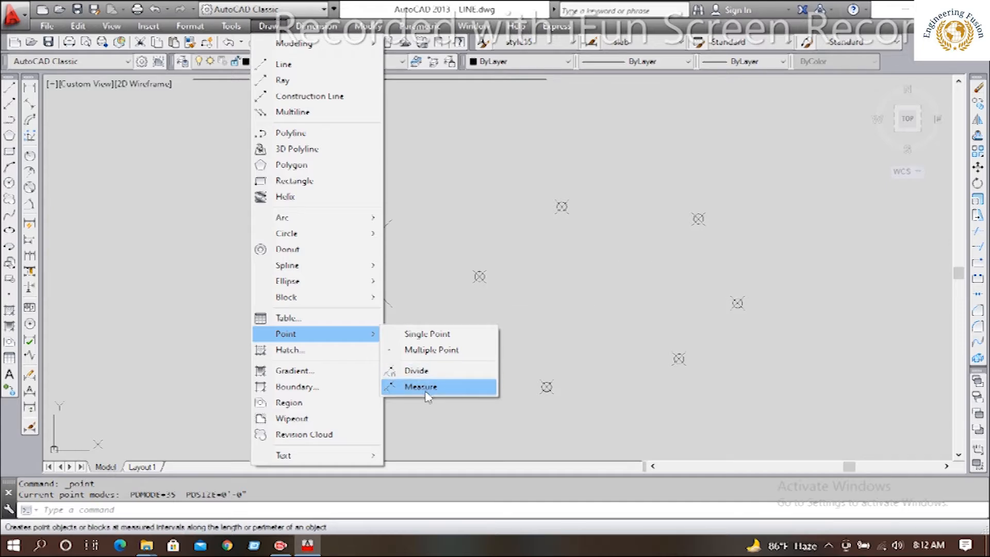
pyautogui.press('Escape')
pyautogui.press('Escape')
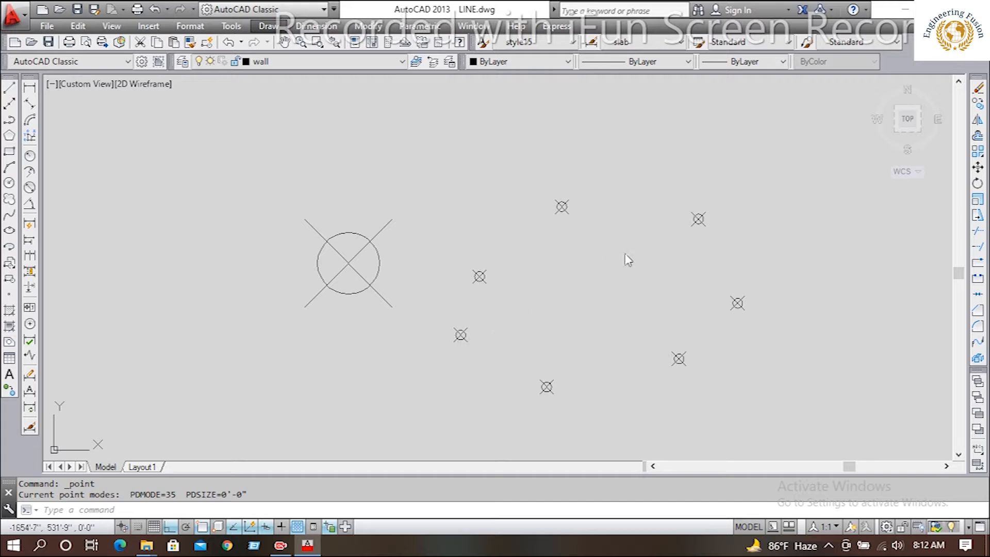
# Step: Erase all the points in the drawing
pyautogui.hotkey('ctrl', 'a')
pyautogui.click(979, 89)
pyautogui.press('Escape')
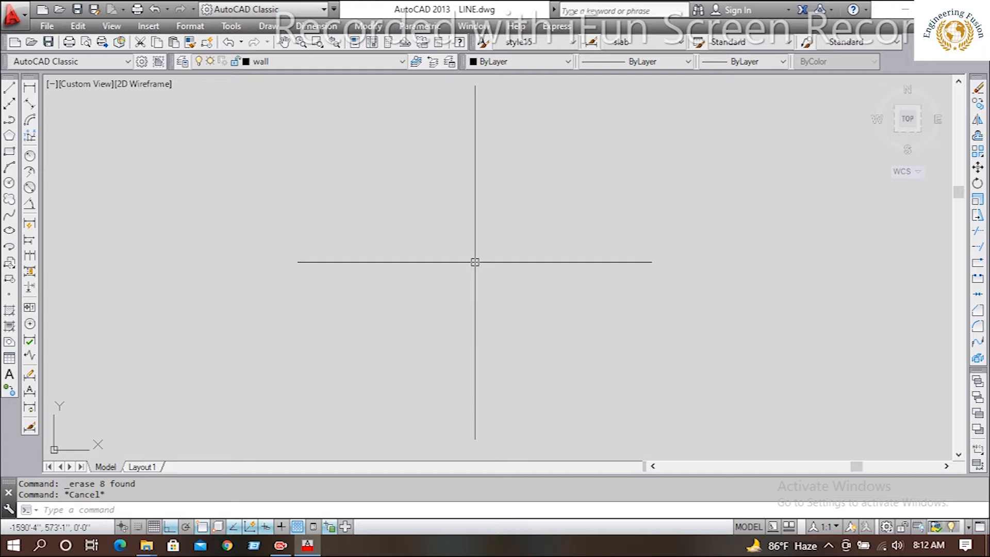
# Step: Draw a horizontal line 20' long in the empty drawing area
pyautogui.click(9, 91)
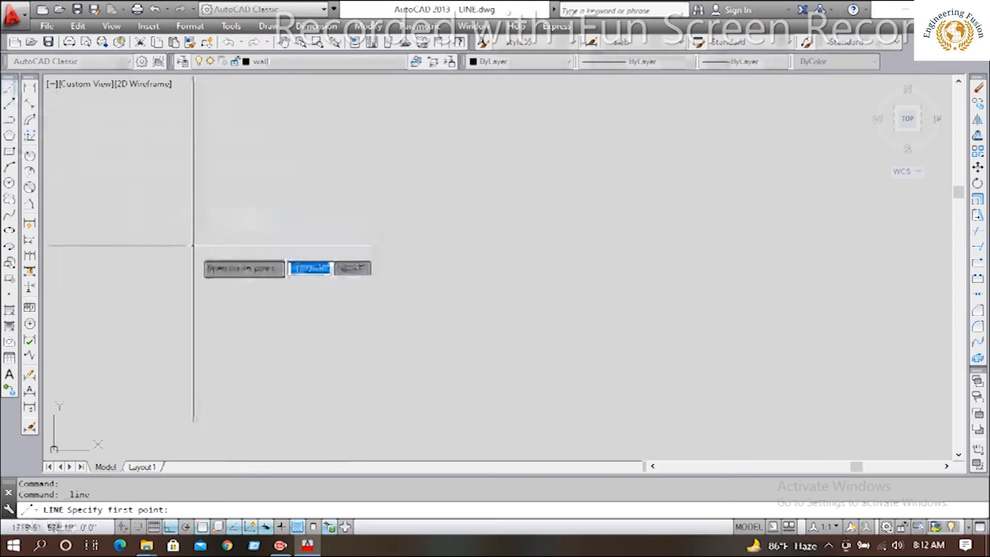
pyautogui.click(191, 248)
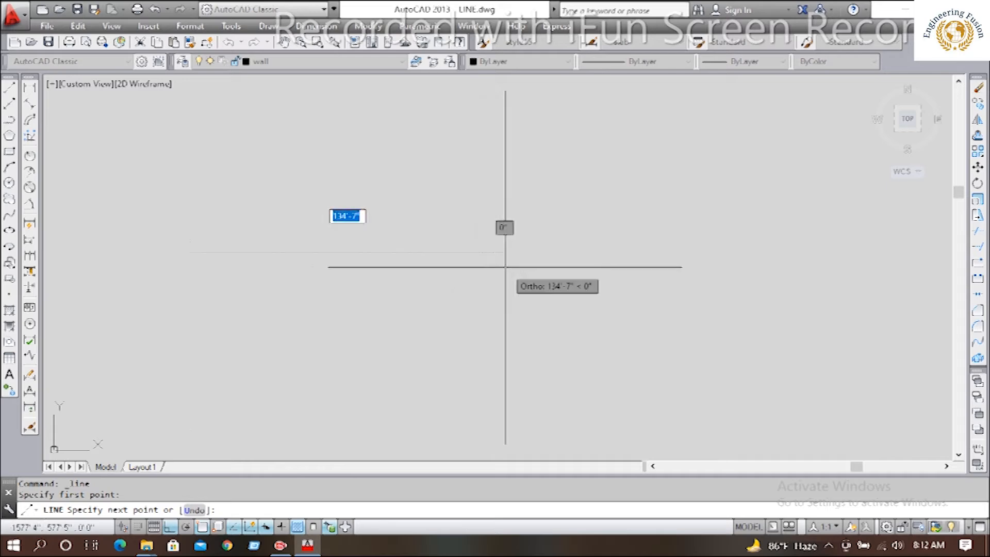
pyautogui.write("20'")
pyautogui.press('Return')
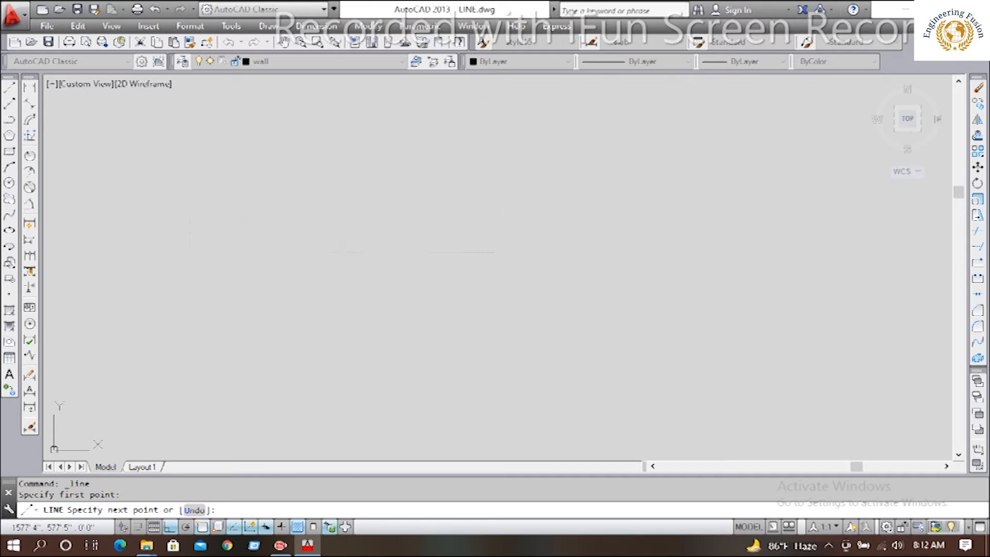
pyautogui.press('Escape')
# Step: Divide the 20' horizontal line into 5 equal segments with point markers
pyautogui.scroll(4, 240, 216)
pyautogui.moveTo(244, 227); pyautogui.dragTo(550, 210, button='middle')
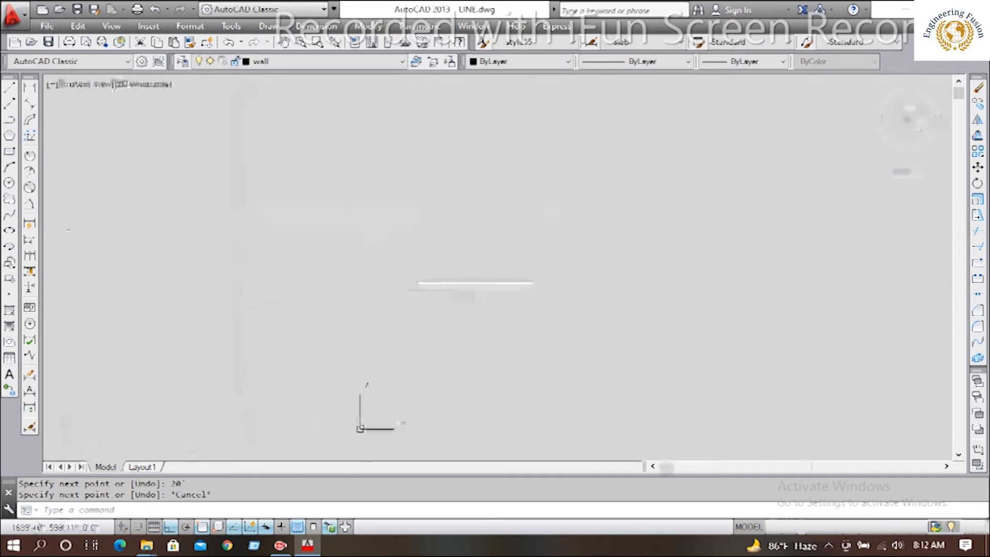
pyautogui.scroll(2, 508, 272)
pyautogui.scroll(4, 504, 270)
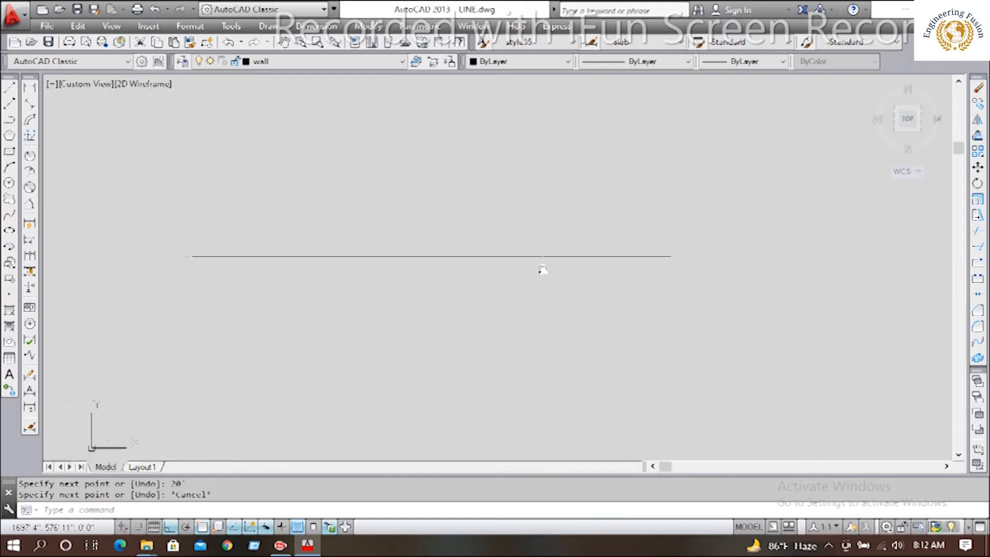
pyautogui.moveTo(428, 354); pyautogui.dragTo(443, 341, button='middle')
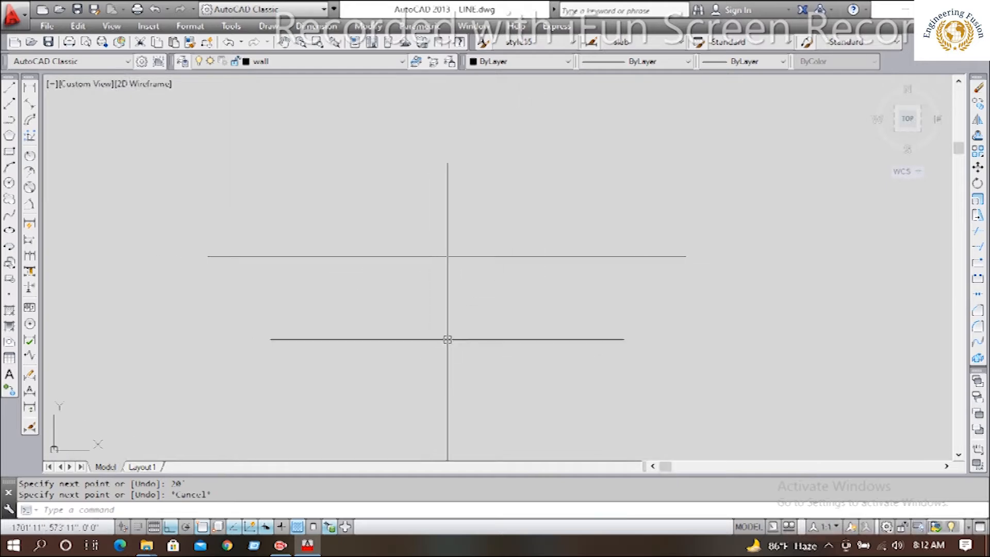
pyautogui.press('Escape')
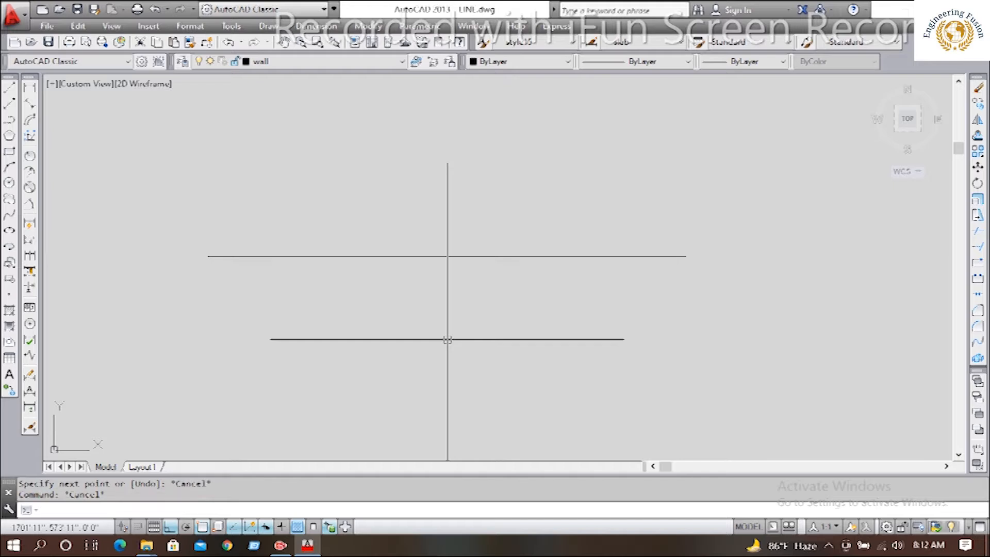
pyautogui.write('D')
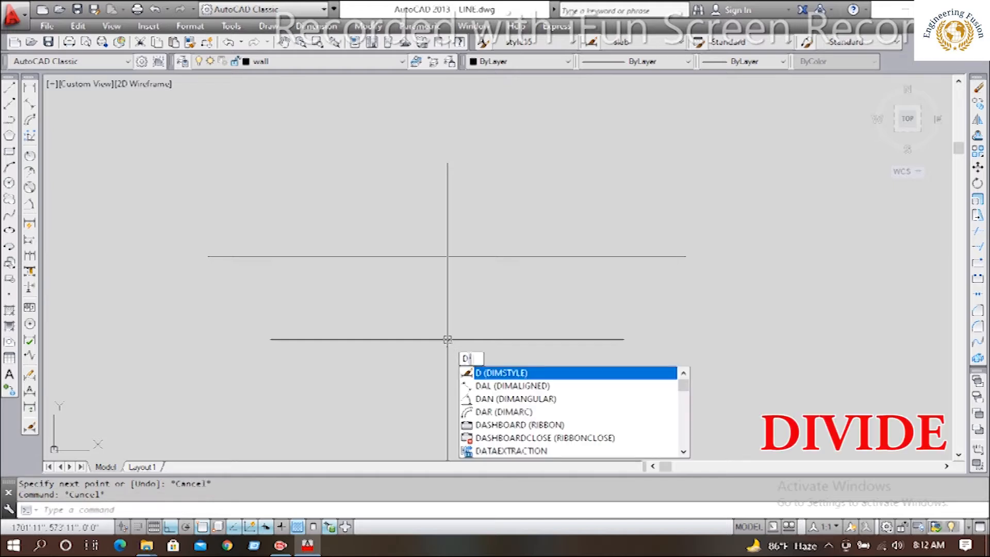
pyautogui.write('IVIde')
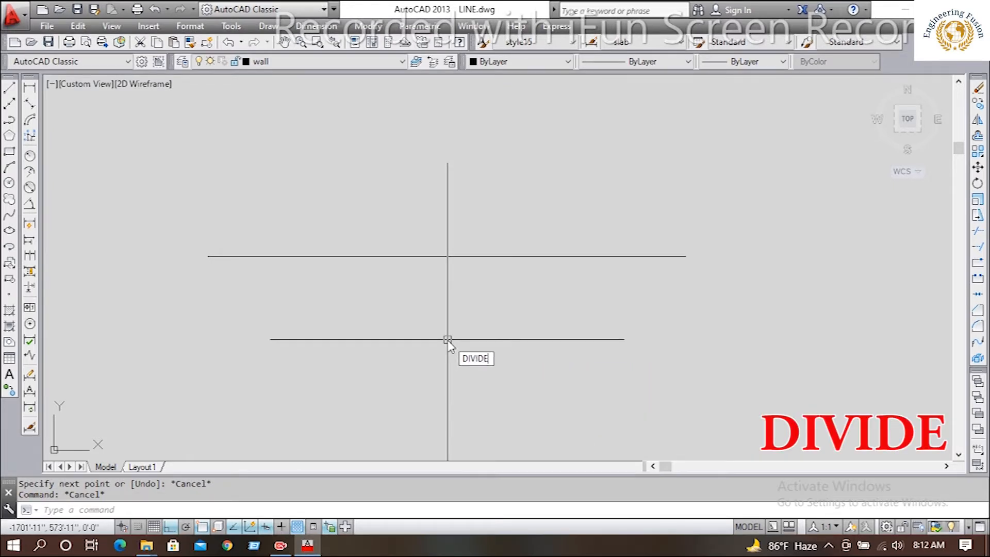
pyautogui.press('Return')
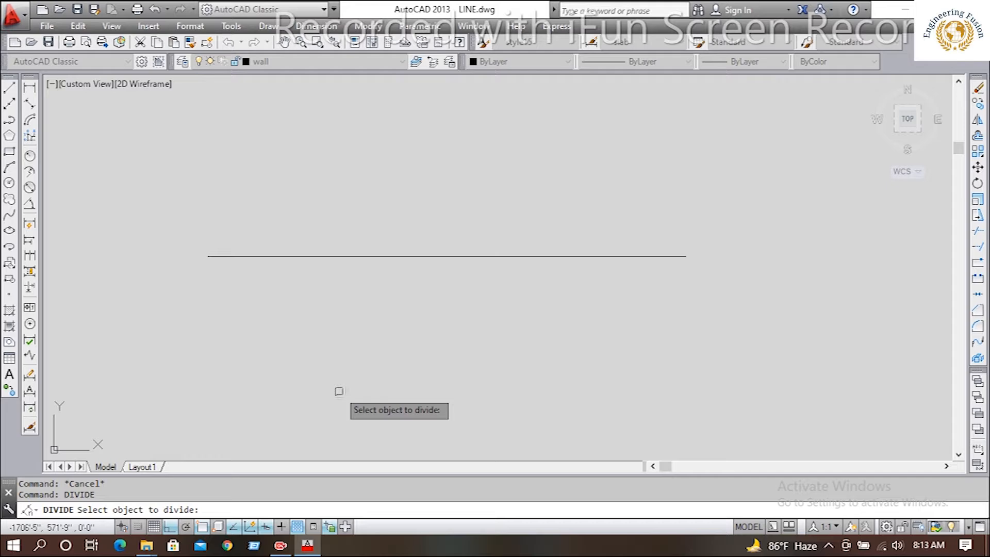
pyautogui.click(432, 256)
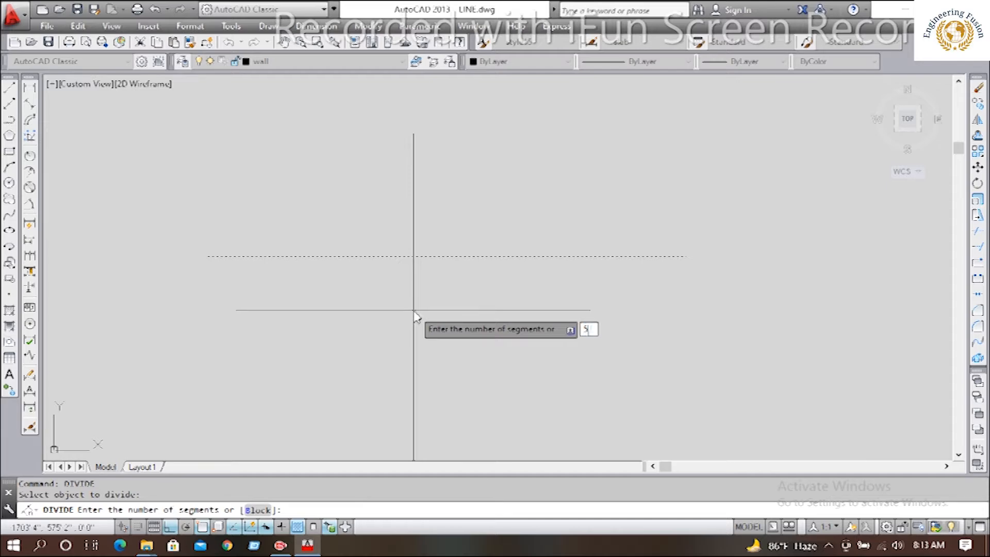
pyautogui.press('Return')
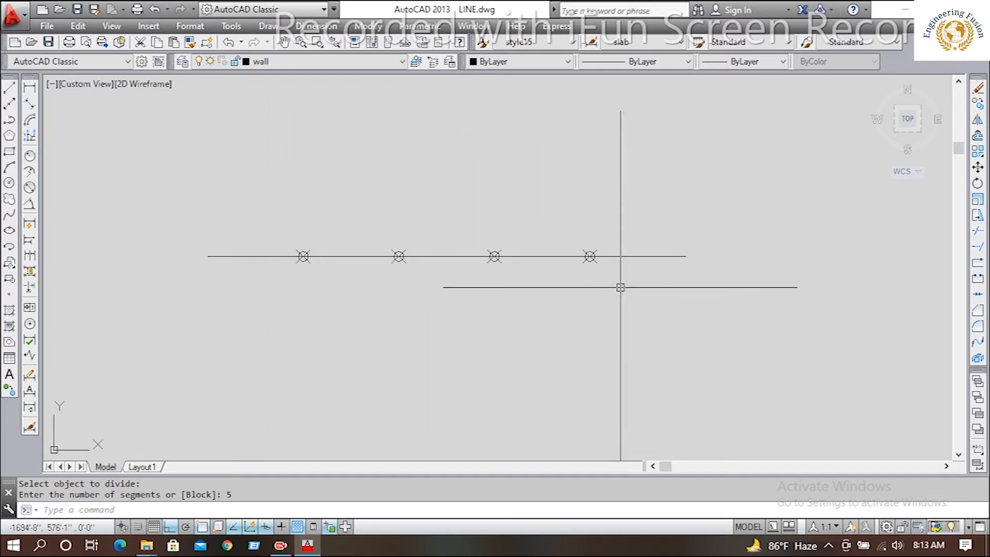
# Step: Add a linear dimension below the line from its left endpoint to the first division point
pyautogui.click(29, 92)
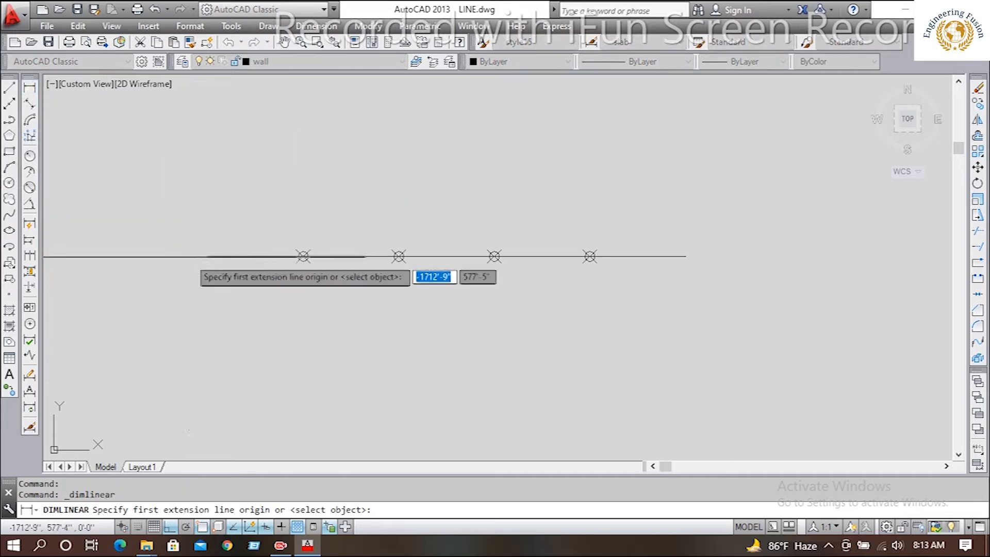
pyautogui.click(207, 257)
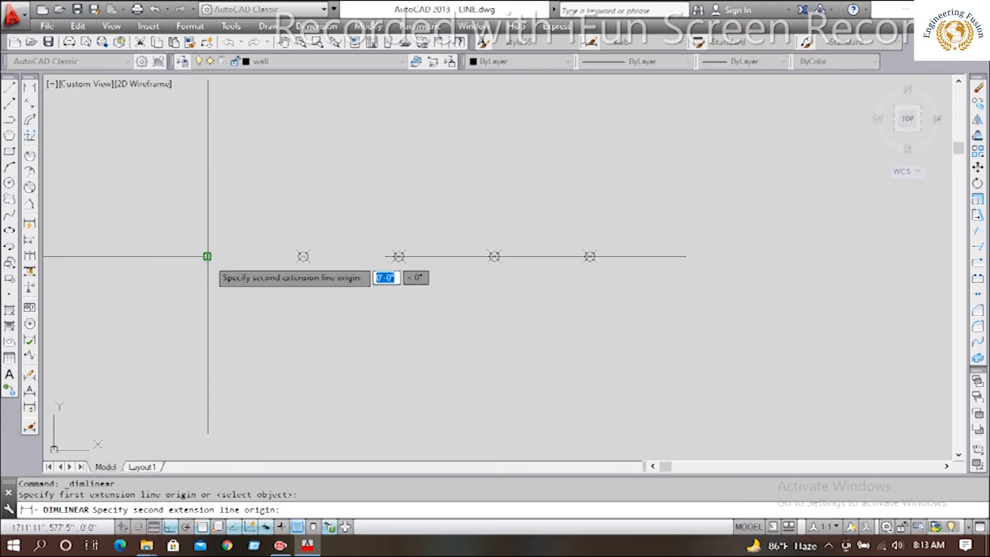
pyautogui.click(304, 256)
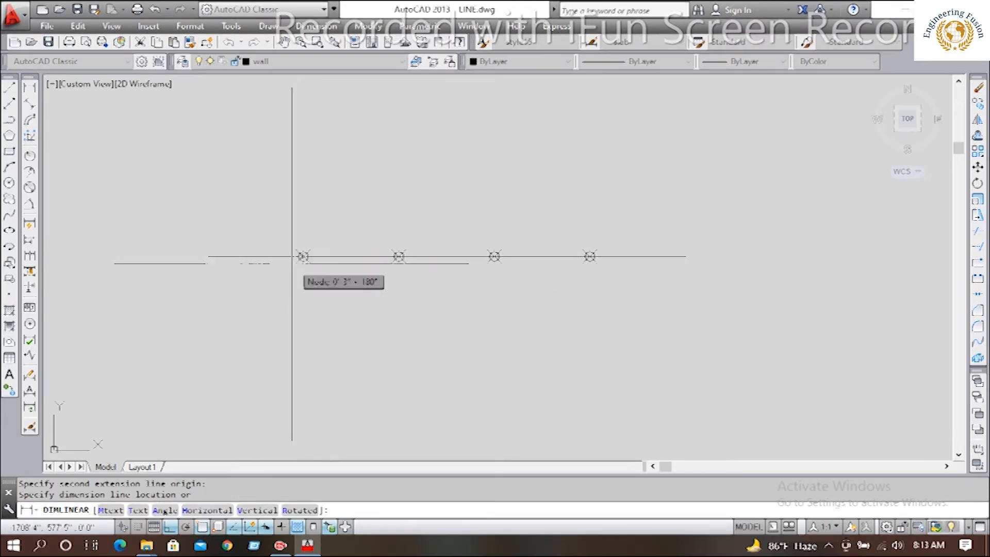
pyautogui.click(279, 282)
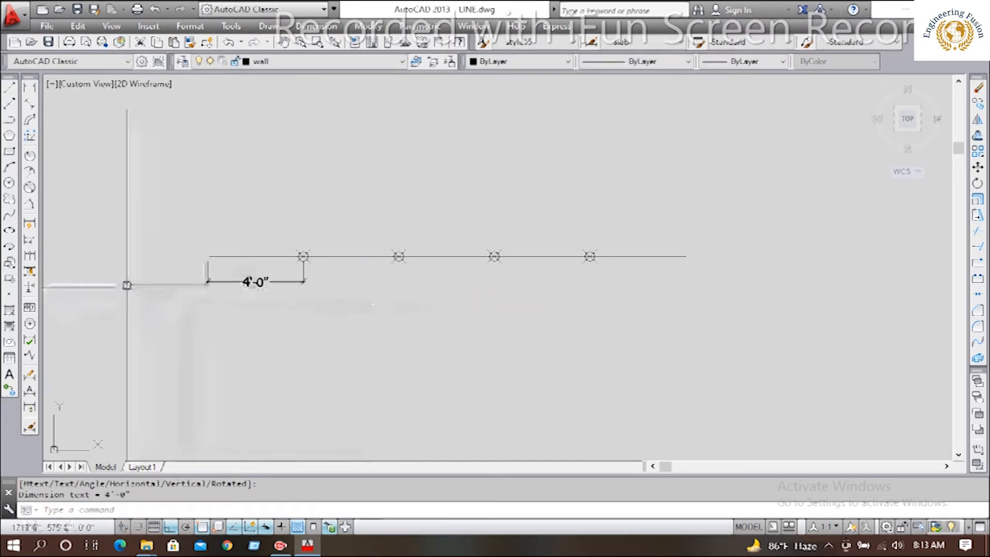
# Step: Continue the dimension chain from the first division point through the remaining division points to the line's right endpoint
pyautogui.click(30, 256)
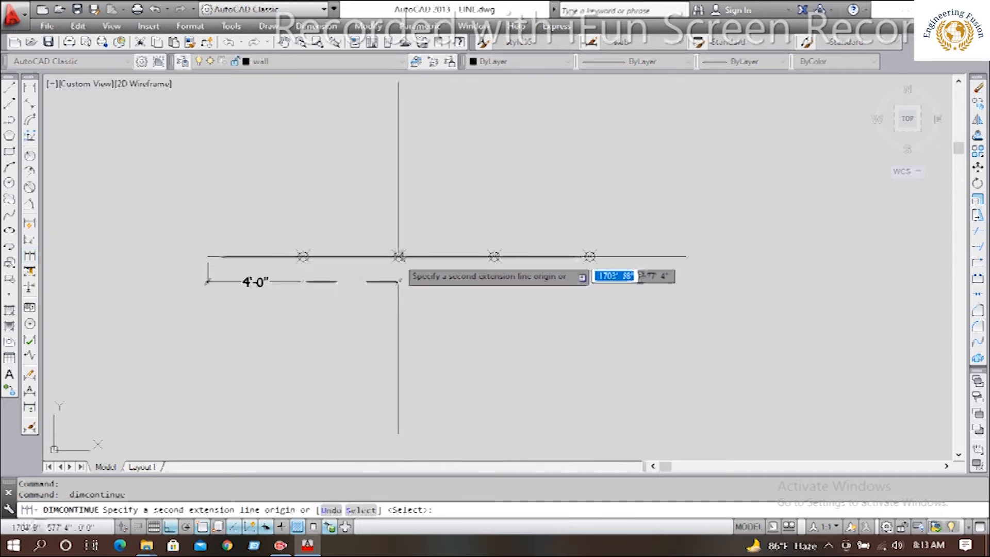
pyautogui.click(397, 257)
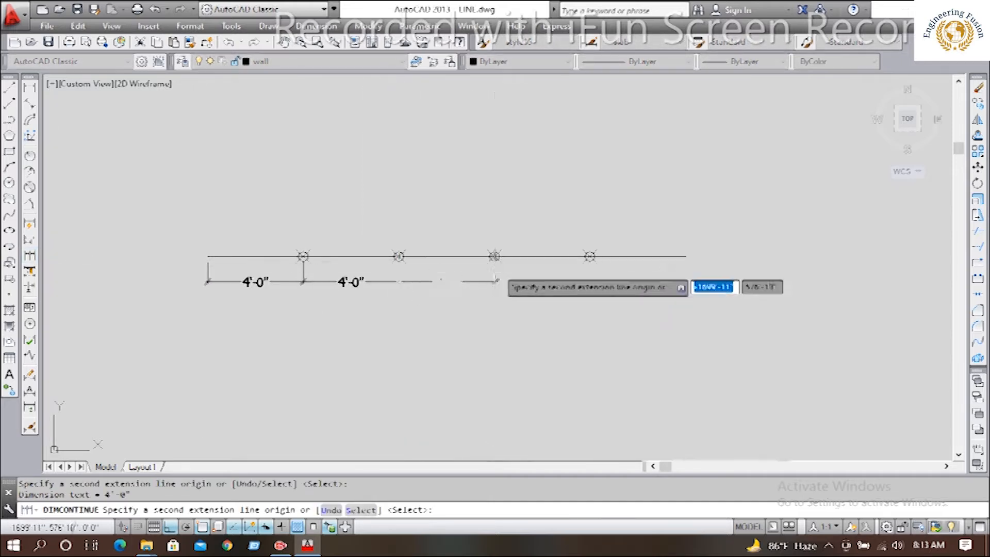
pyautogui.click(494, 257)
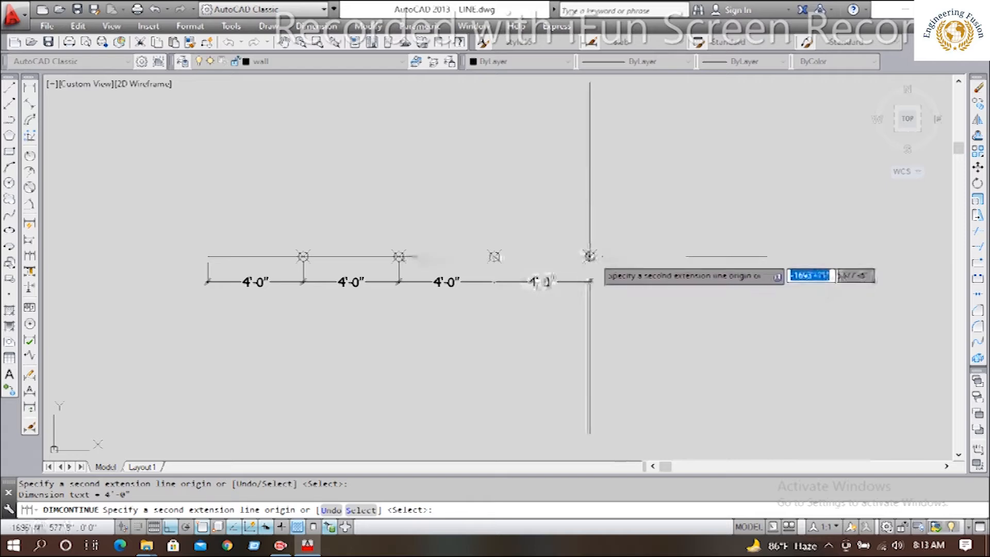
pyautogui.click(589, 256)
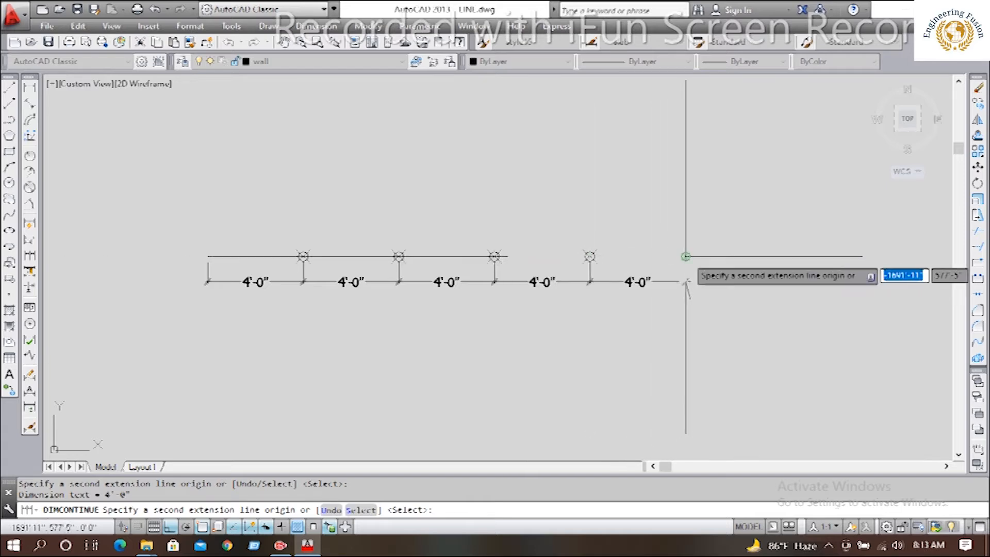
pyautogui.click(685, 256)
pyautogui.press('Escape')
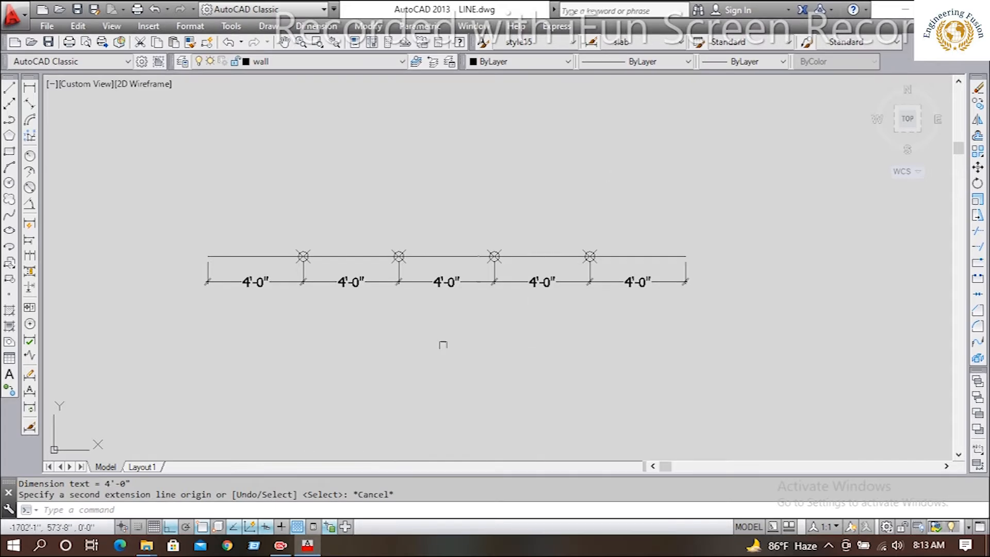
# Step: Erase all the division points and dimensions, keeping only the horizontal line
pyautogui.click(267, 324)
pyautogui.click(625, 221)
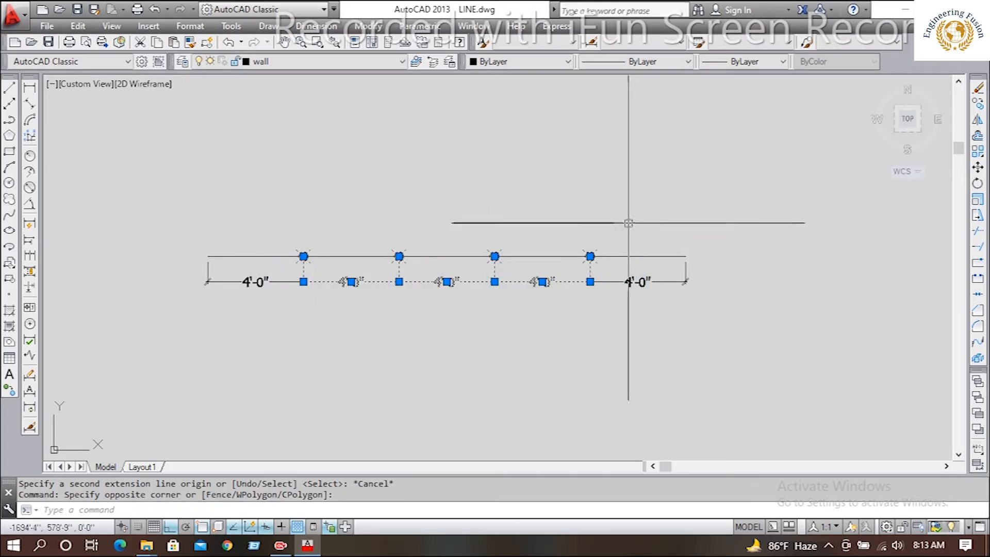
pyautogui.press('Delete')
pyautogui.click(722, 278)
pyautogui.click(210, 341)
pyautogui.press('Delete')
pyautogui.moveTo(210, 342)
pyautogui.mouseDown(button='middle')
pyautogui.moveTo(250, 336)
pyautogui.moveTo(331, 349)
pyautogui.moveTo(649, 329)
pyautogui.mouseUp(button='middle')
pyautogui.press('Escape')
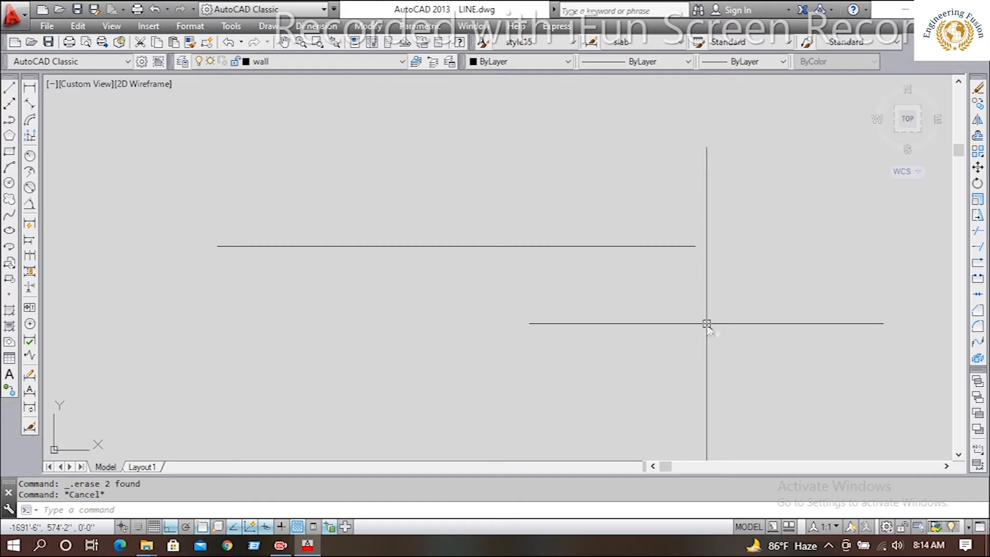
# Step: Place point markers along the horizontal line at 5' intervals with the MEASURE command
pyautogui.write('MEASURE')
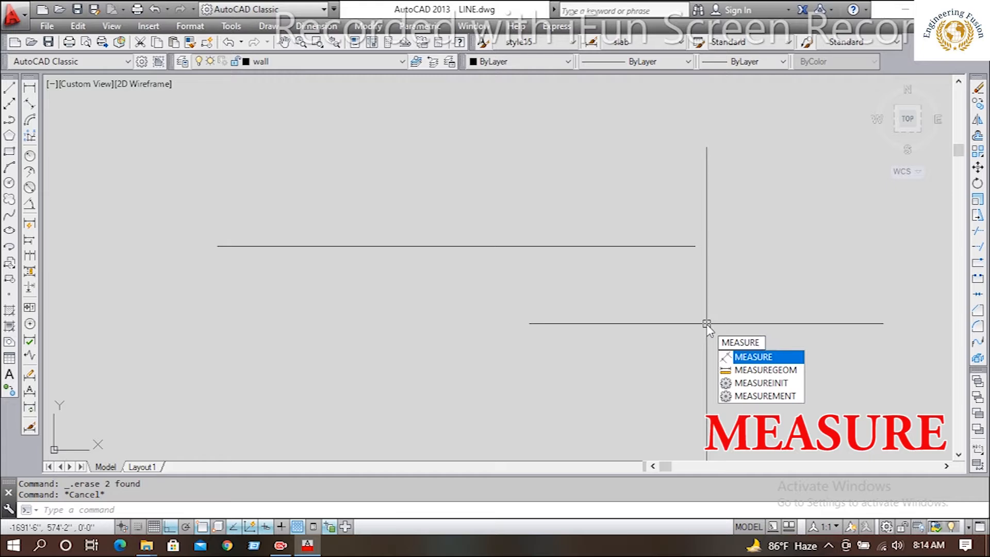
pyautogui.press('Return')
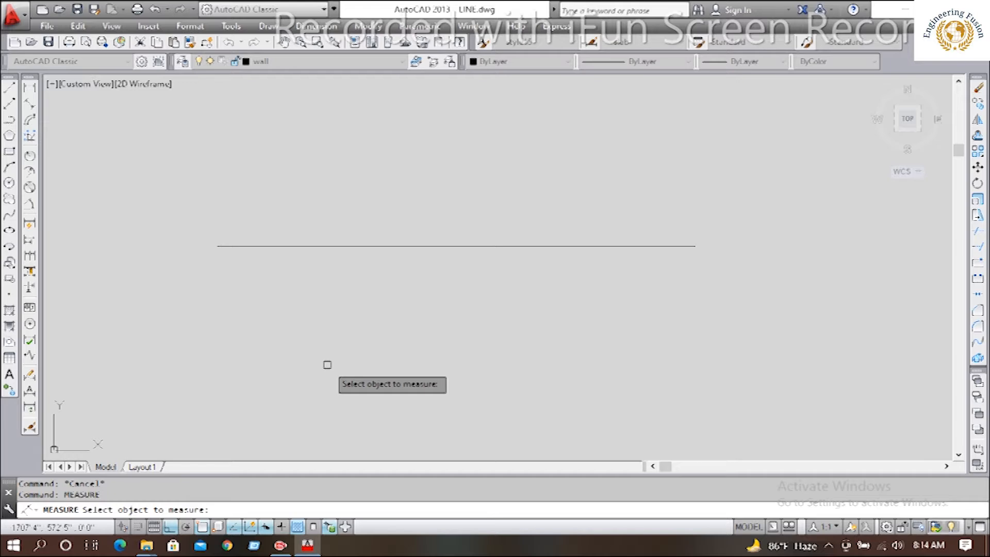
pyautogui.click(403, 246)
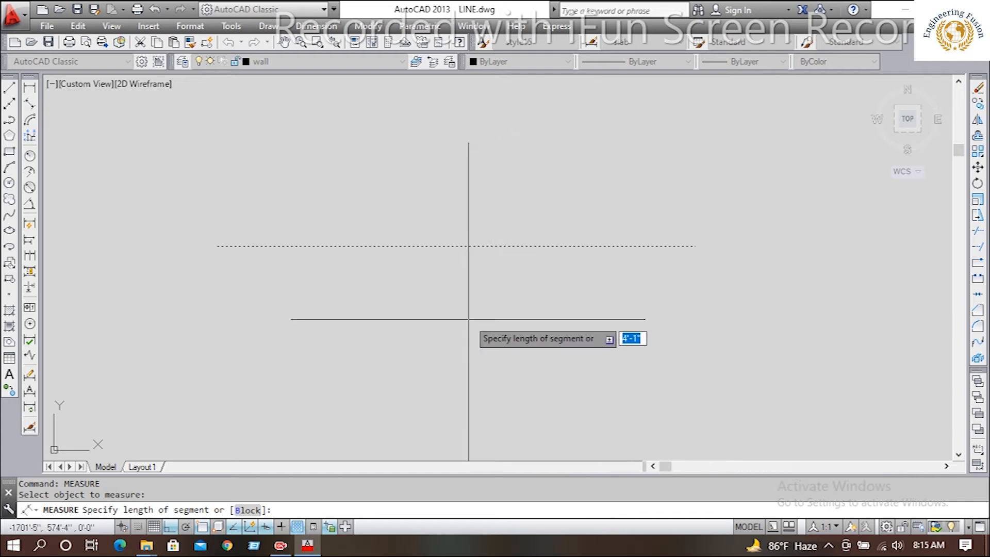
pyautogui.write('5')
pyautogui.press('Return')
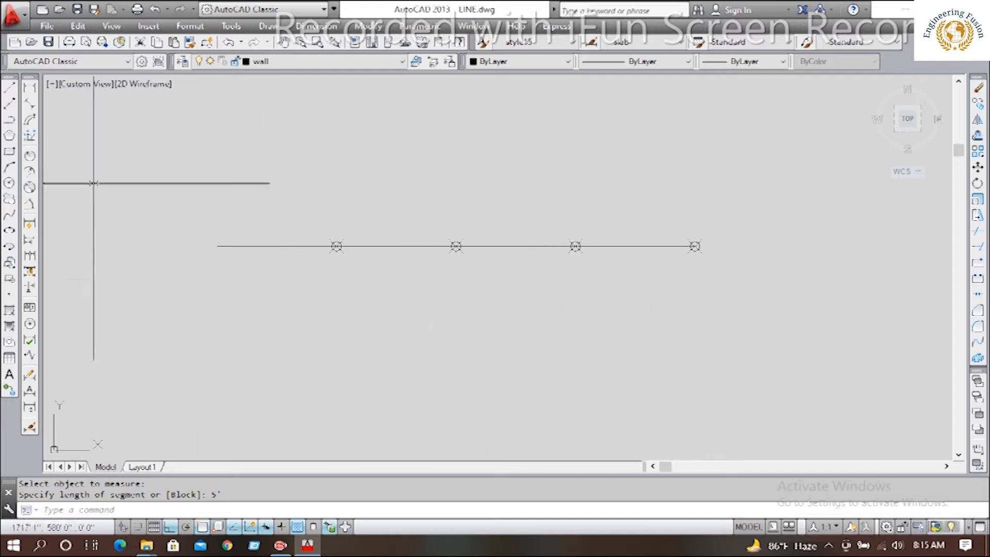
# Step: Add a linear dimension below the line from its left endpoint to the first point marker
pyautogui.click(29, 86)
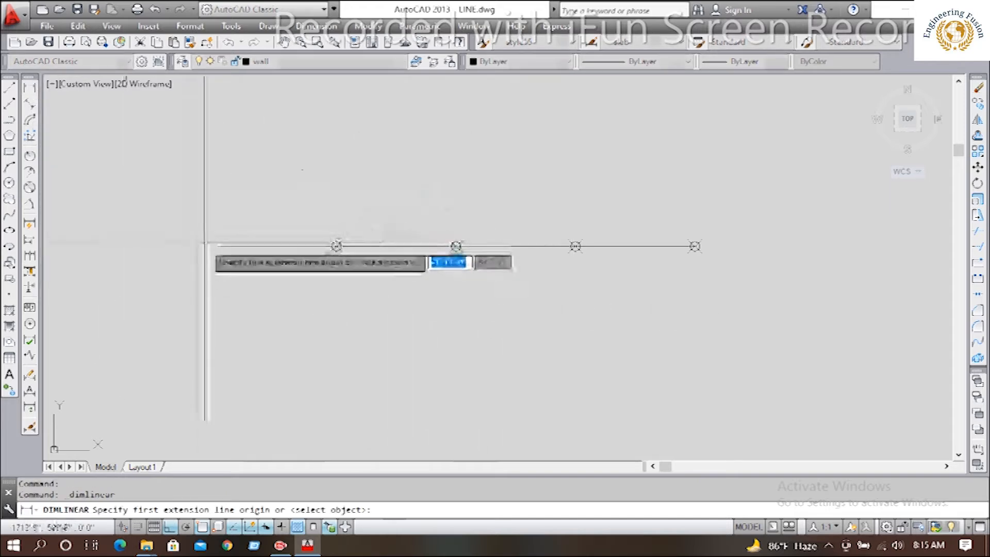
pyautogui.click(218, 246)
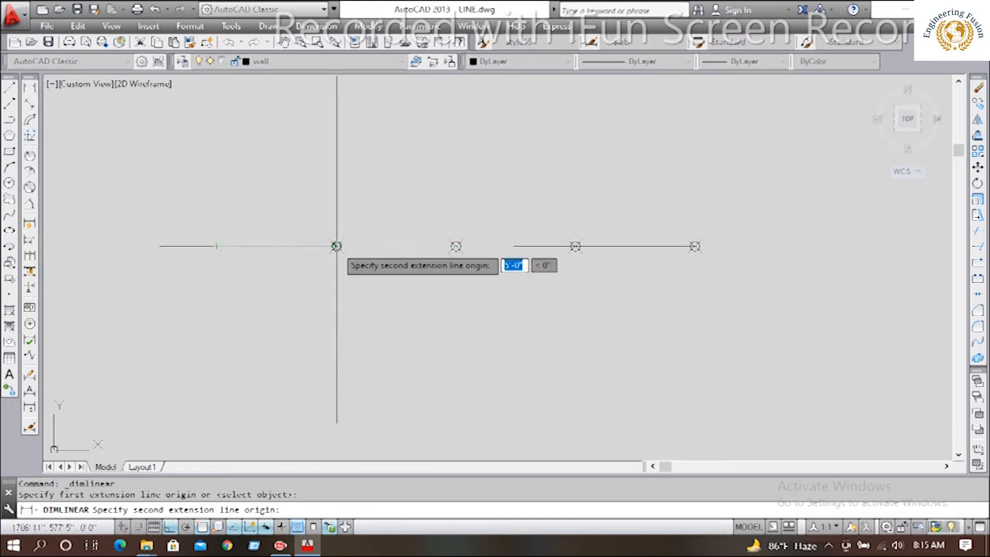
pyautogui.click(336, 246)
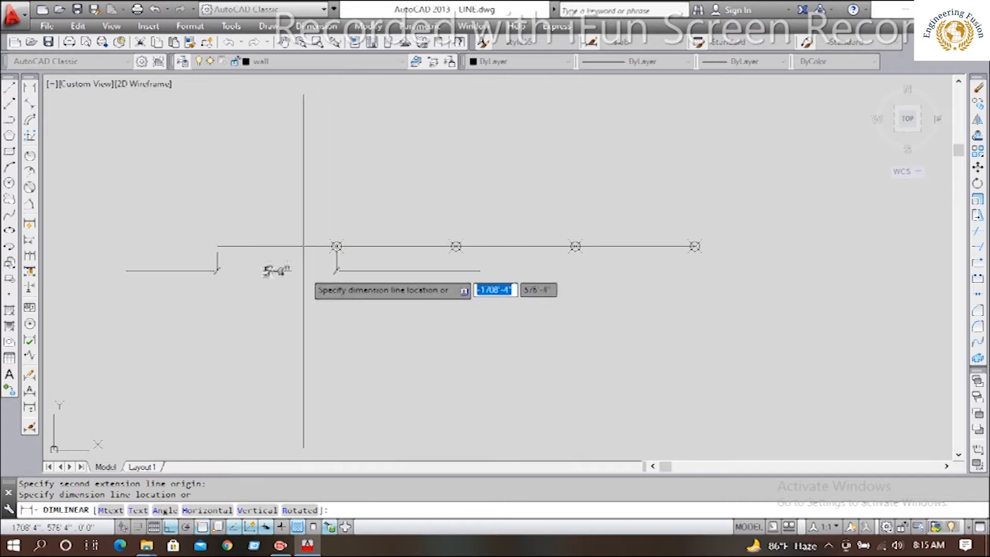
pyautogui.click(304, 269)
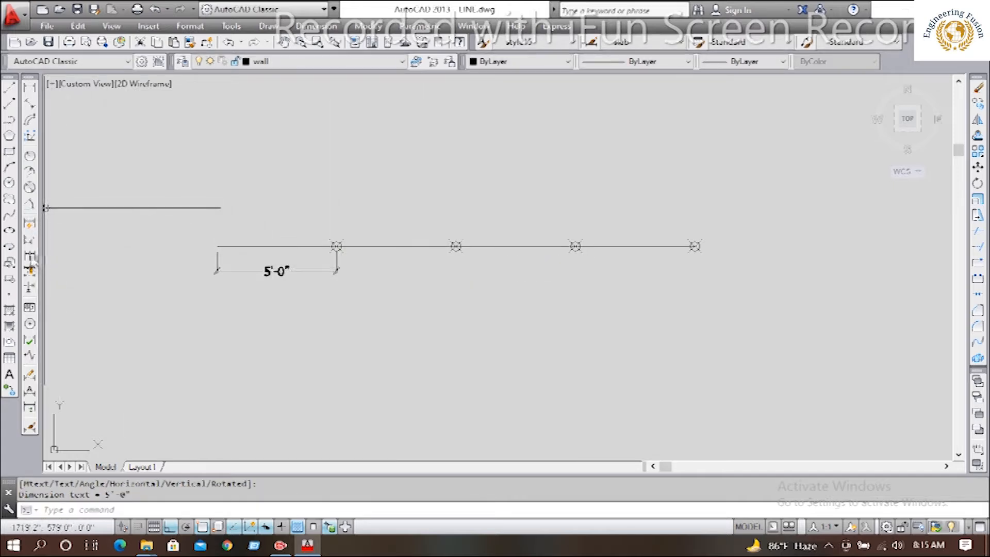
# Step: Continue the dimension chain through the remaining point markers to the one at the line's right end
pyautogui.click(31, 257)
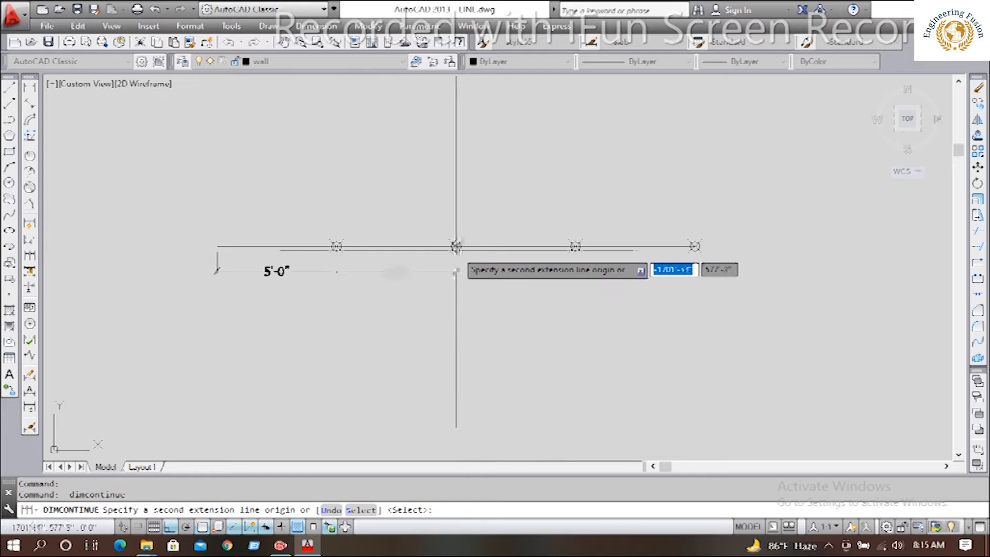
pyautogui.click(456, 246)
pyautogui.click(575, 246)
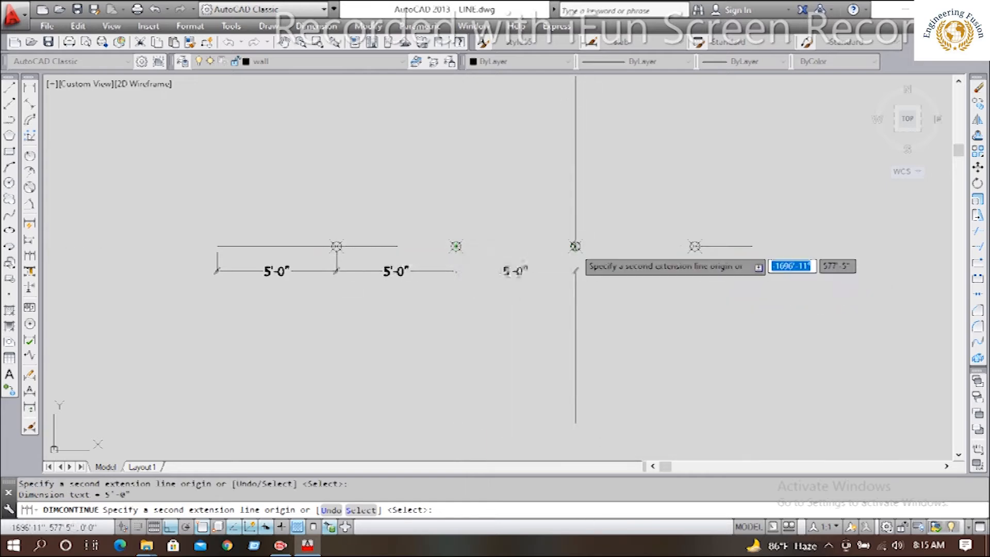
pyautogui.click(695, 246)
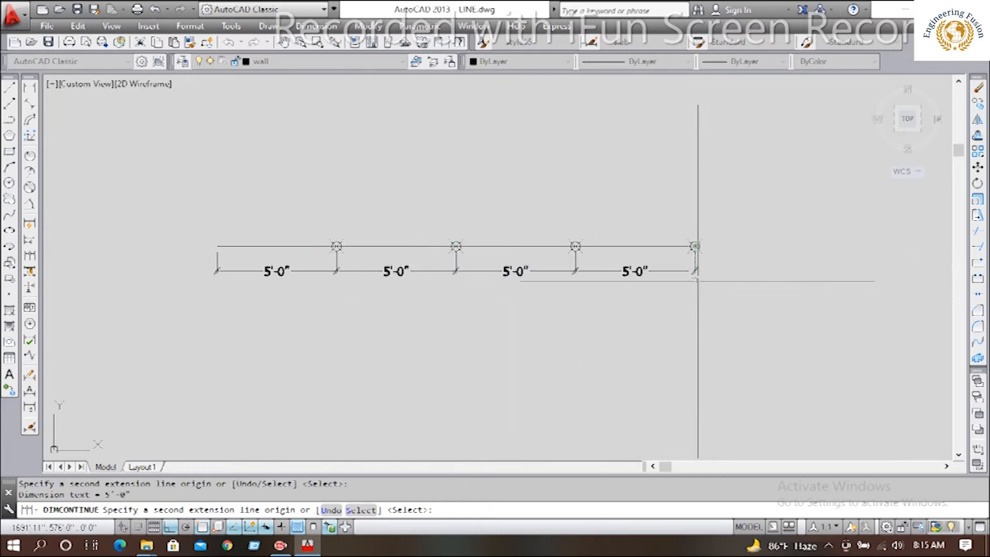
pyautogui.press('Escape')
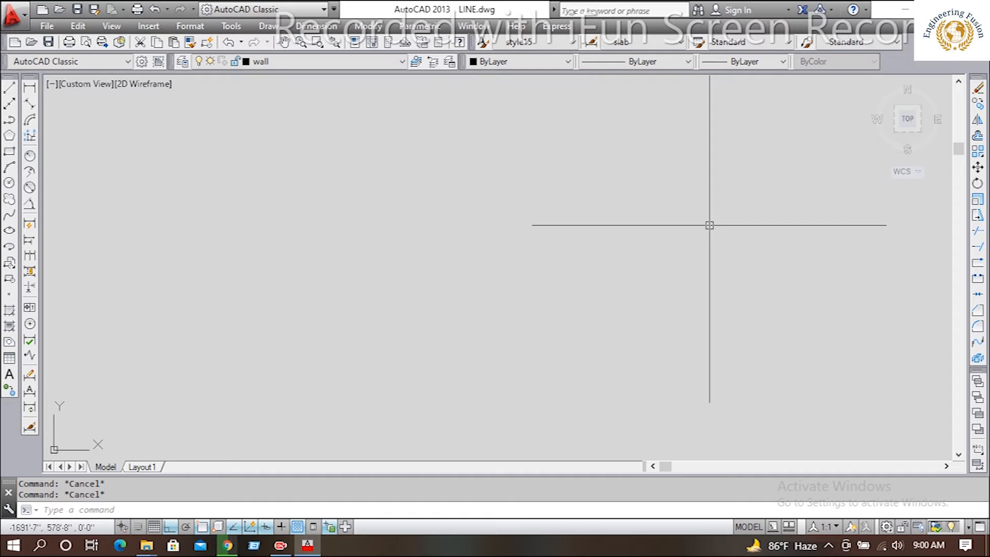
pyautogui.write('xline')
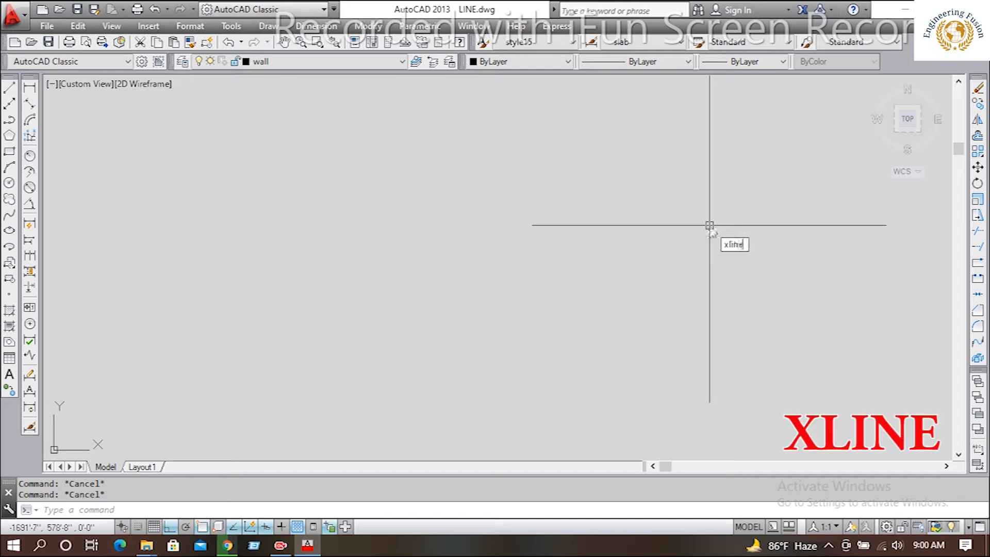
pyautogui.press('Return')
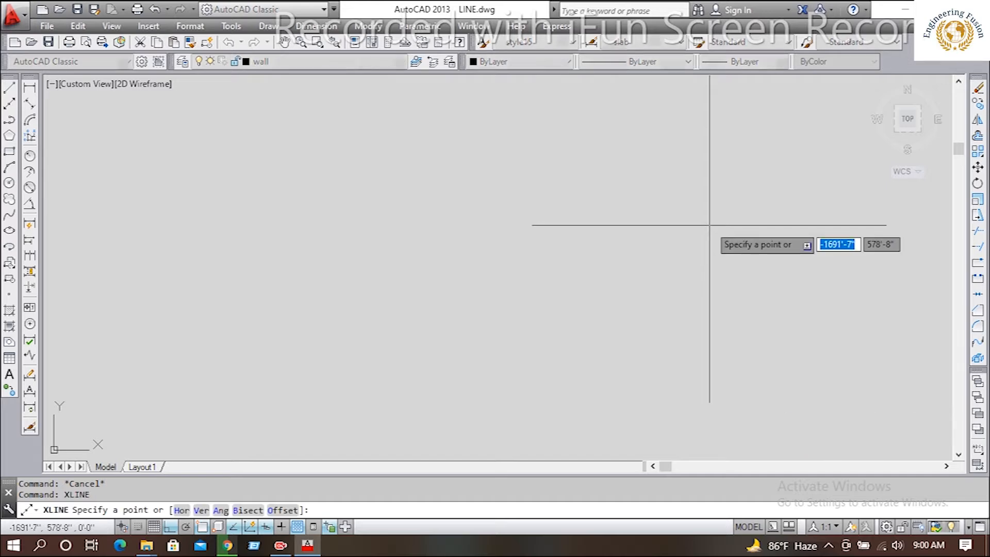
pyautogui.press('Escape')
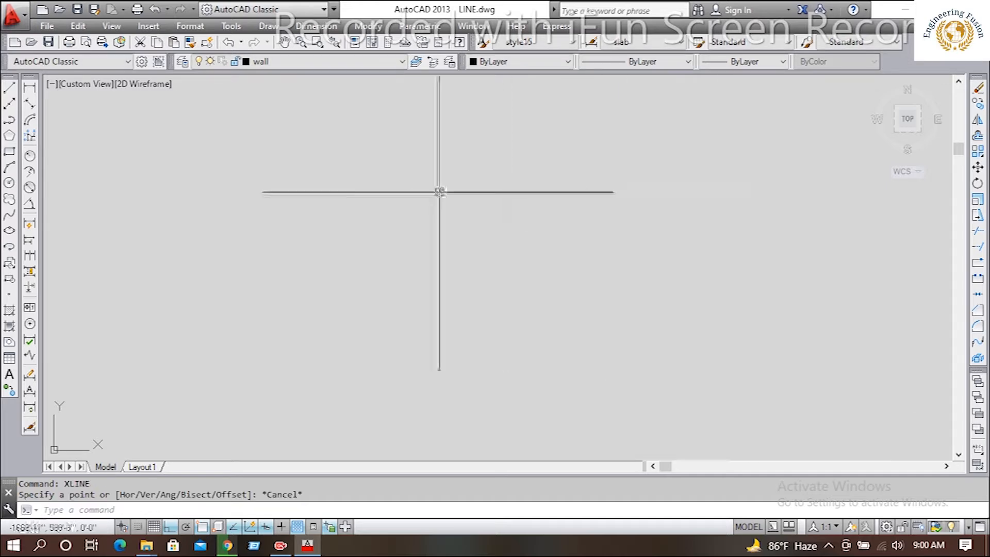
pyautogui.click(11, 105)
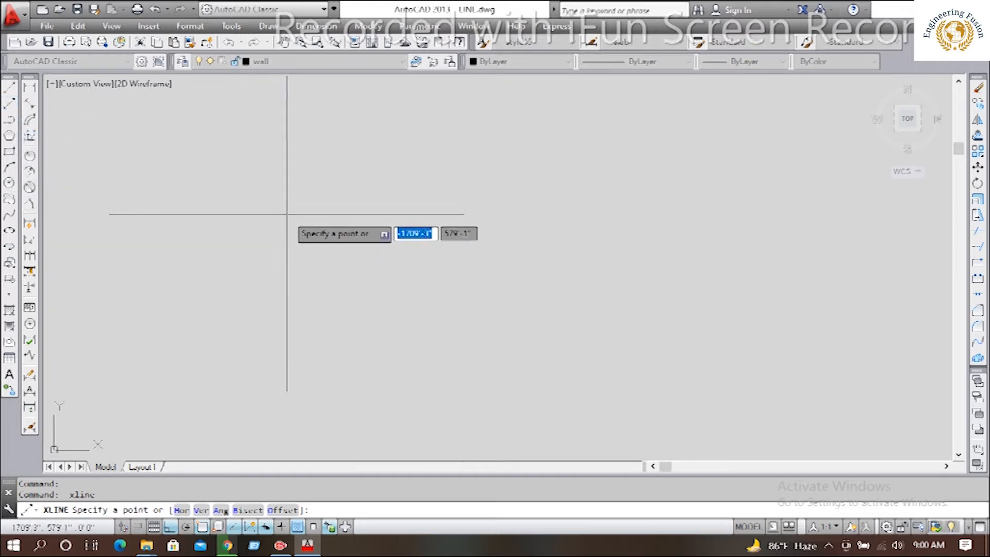
pyautogui.press('Escape')
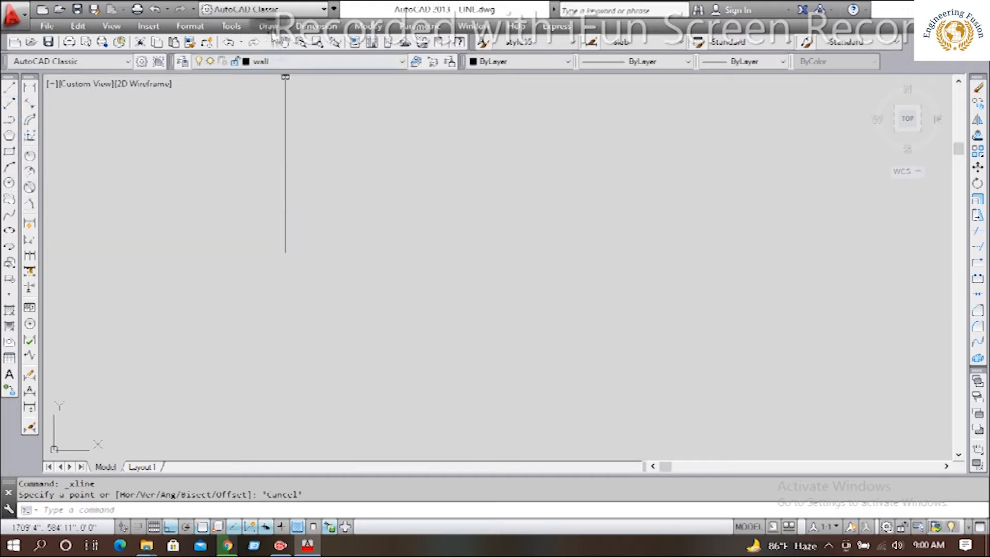
# Step: Draw 11 horizontal construction lines stacked down the drawing area with the Hor option of XLINE
pyautogui.click(268, 26)
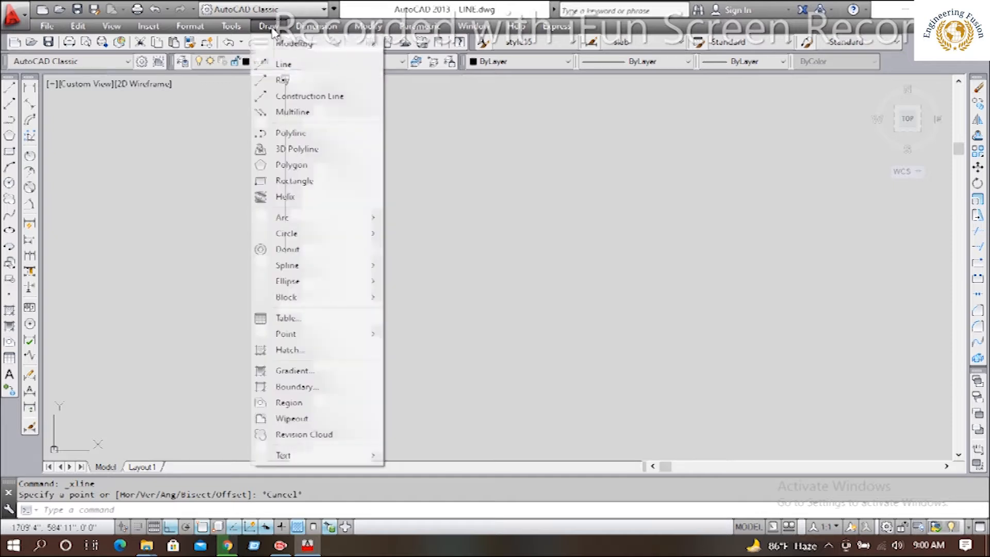
pyautogui.click(308, 103)
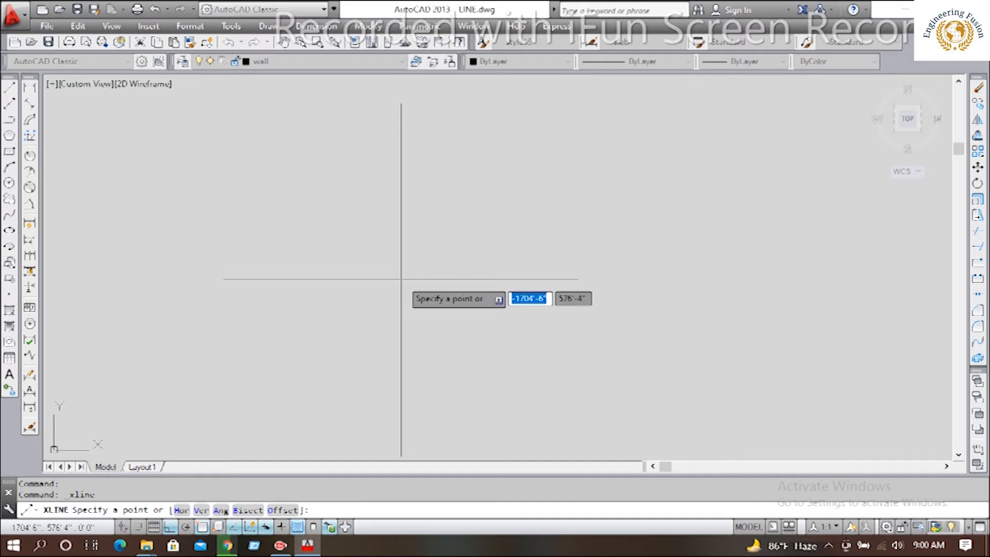
pyautogui.write('h')
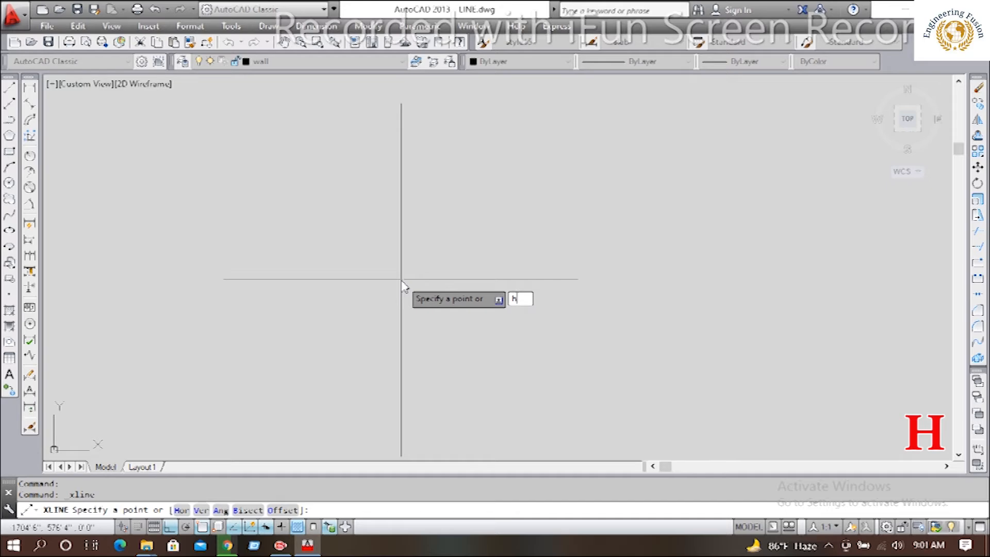
pyautogui.press('Return')
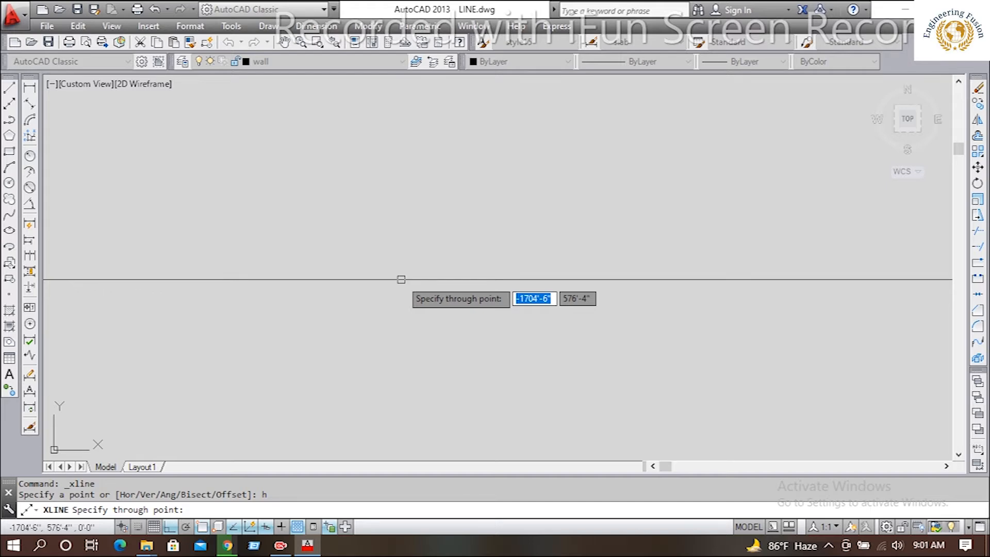
pyautogui.click(434, 160)
pyautogui.click(434, 185)
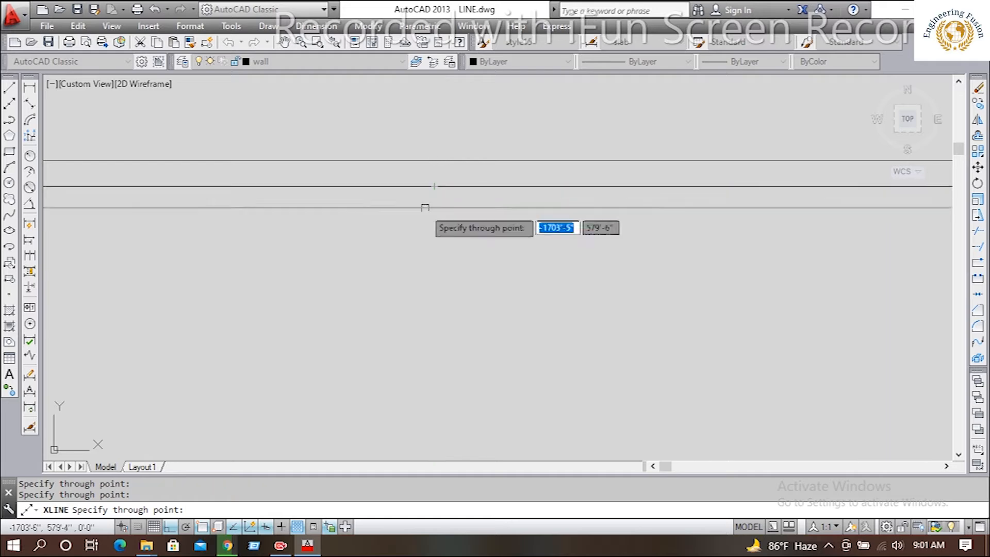
pyautogui.click(424, 219)
pyautogui.click(424, 245)
pyautogui.click(424, 272)
pyautogui.click(424, 295)
pyautogui.click(423, 322)
pyautogui.click(423, 356)
pyautogui.click(423, 385)
pyautogui.click(421, 415)
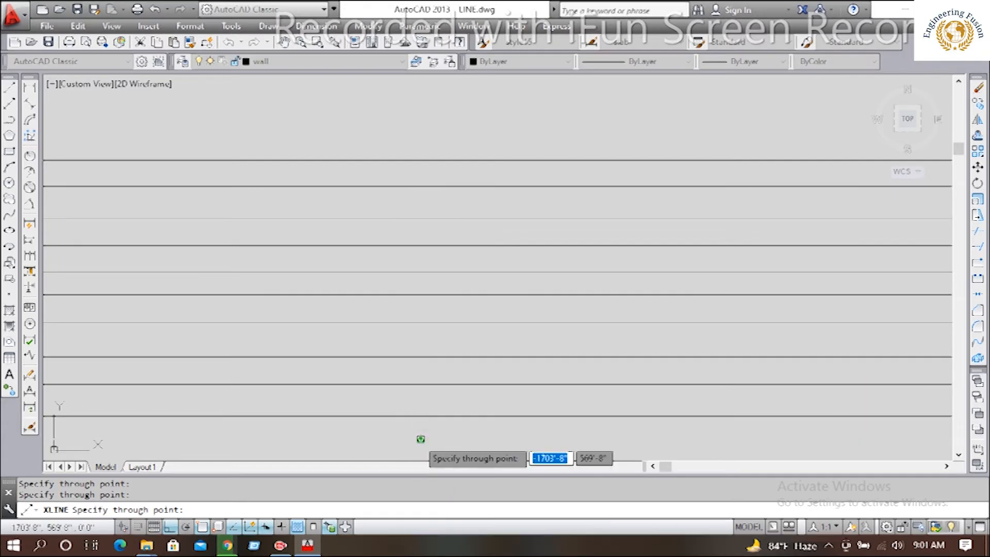
pyautogui.click(421, 439)
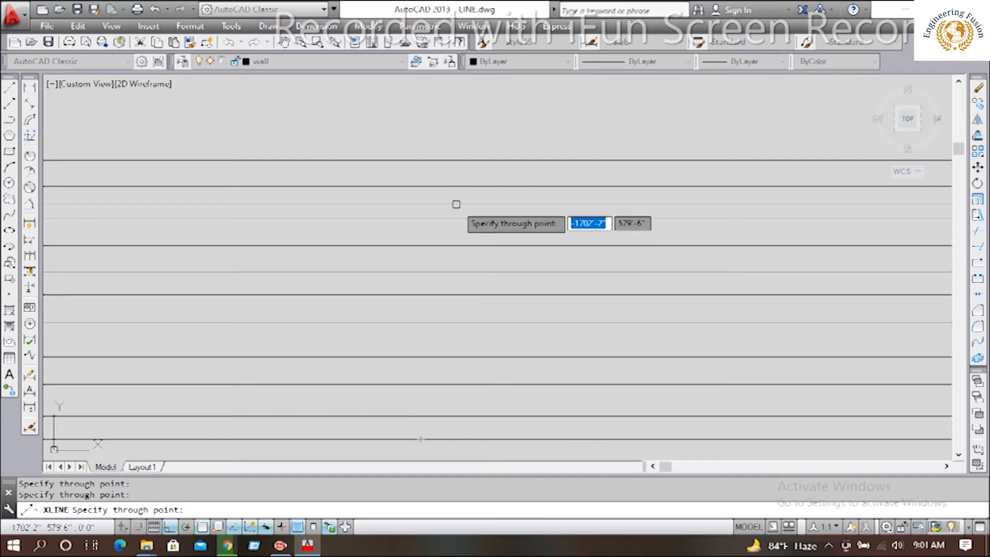
pyautogui.press('Escape')
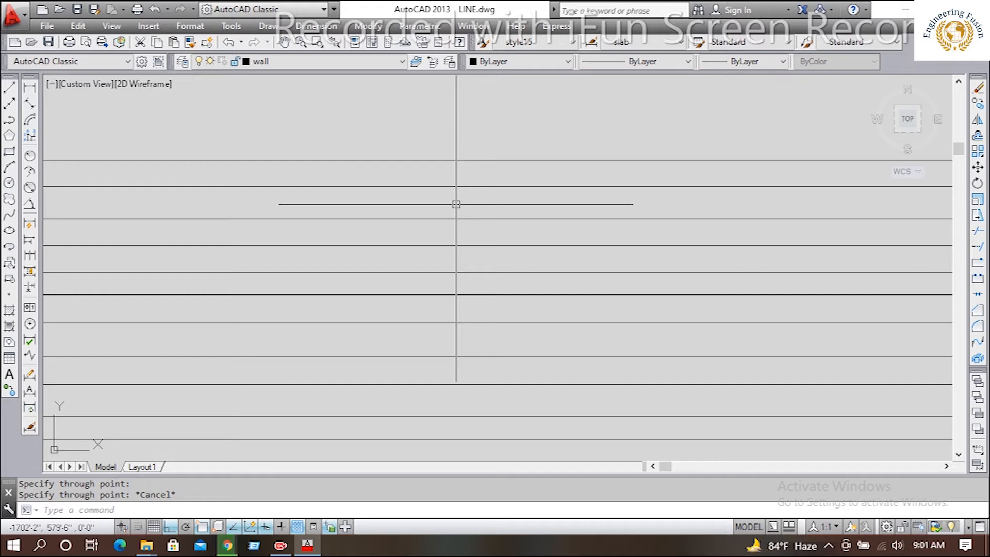
# Step: Draw 13 vertical construction lines across the horizontal ones with the Ver option of XLINE
pyautogui.write('xLINE')
pyautogui.press('Return')
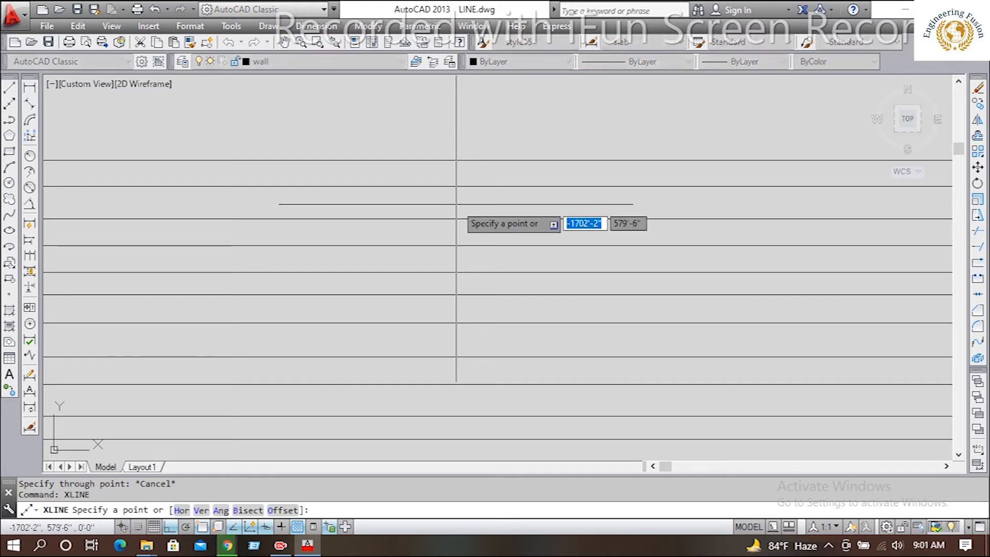
pyautogui.write('v')
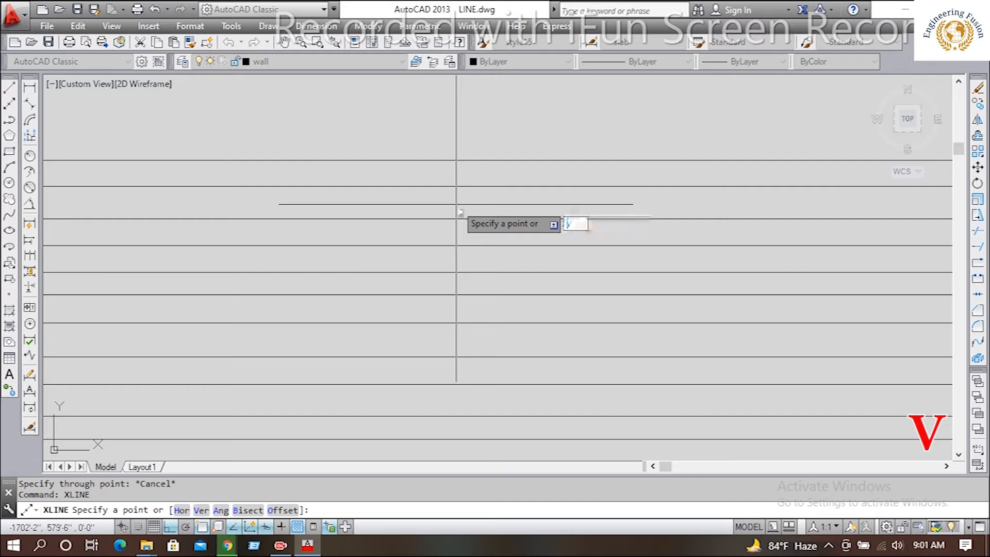
pyautogui.press('Return')
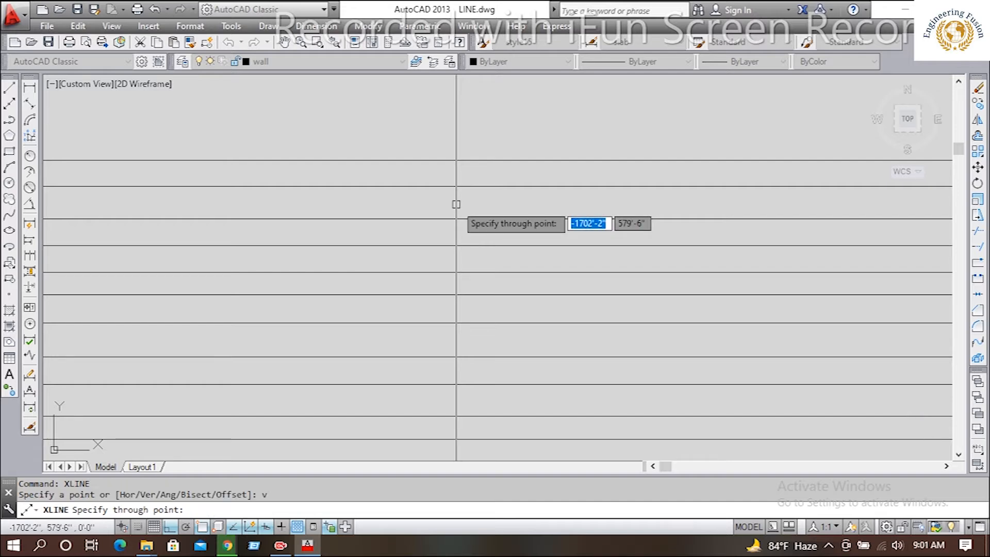
pyautogui.click(131, 228)
pyautogui.click(167, 228)
pyautogui.click(207, 228)
pyautogui.click(295, 232)
pyautogui.click(333, 229)
pyautogui.click(384, 231)
pyautogui.click(422, 228)
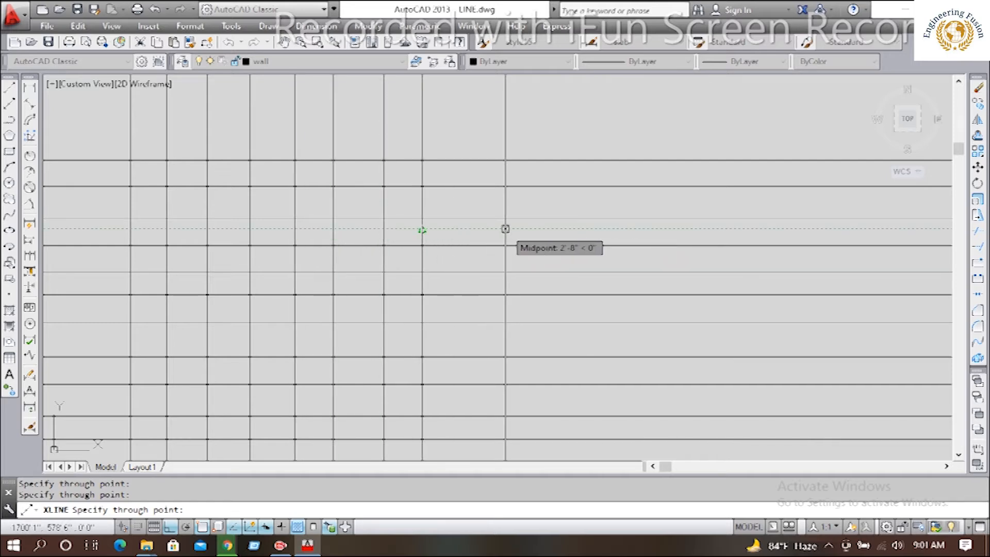
pyautogui.click(506, 227)
pyautogui.click(594, 217)
pyautogui.click(673, 228)
pyautogui.click(788, 231)
pyautogui.click(851, 229)
pyautogui.press('Escape')
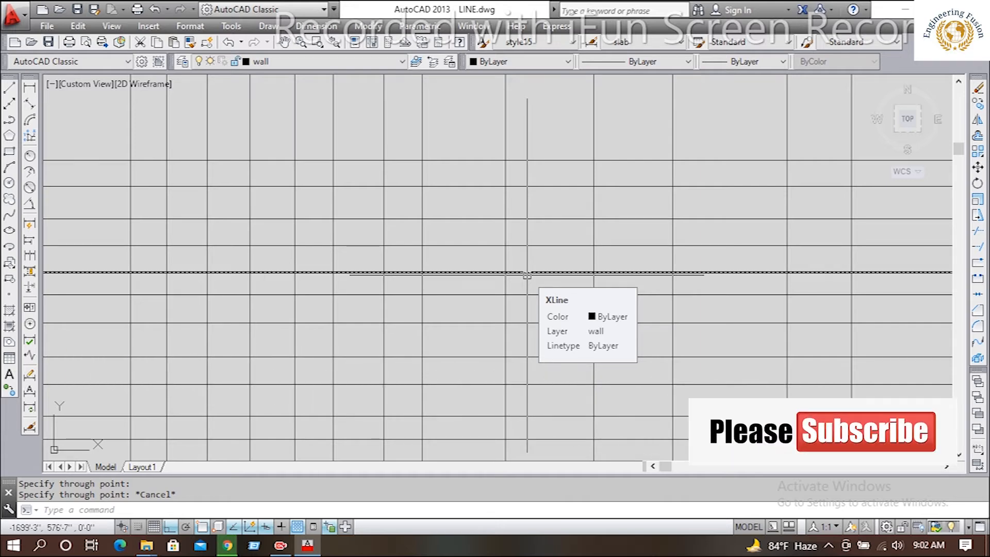
pyautogui.press('Escape')
pyautogui.press('Escape')
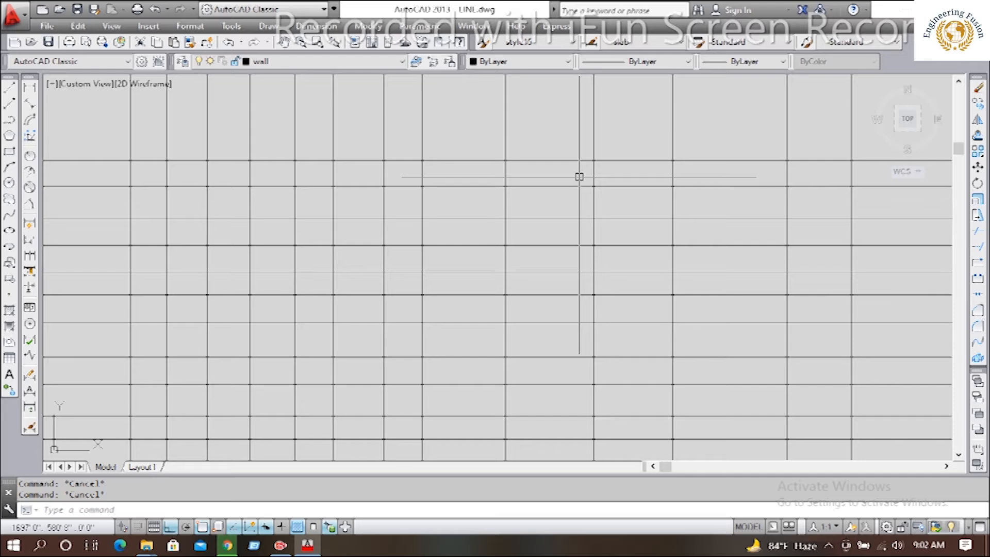
# Step: Draw a series of parallel construction lines at 45 degrees across the grid with the Ang option of XLINE
pyautogui.press('Return')
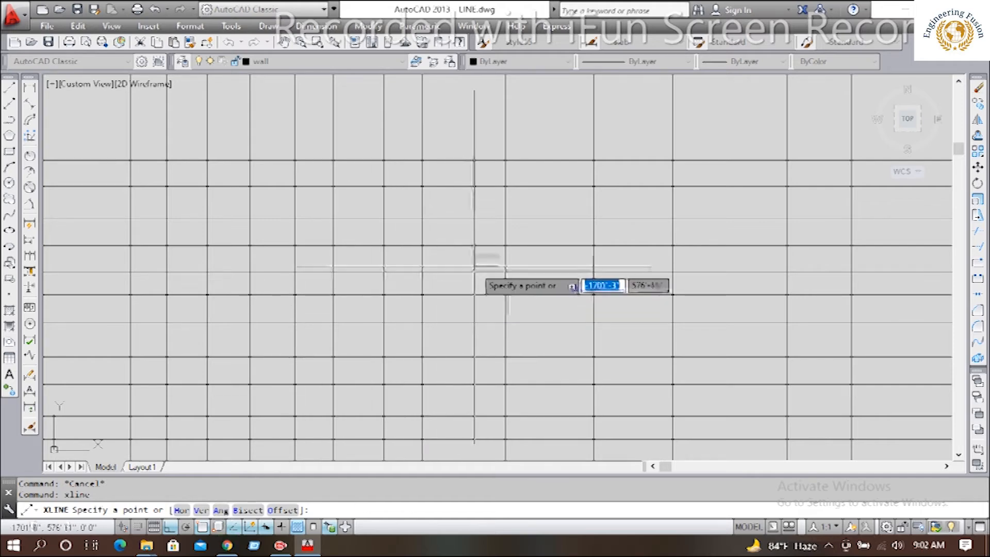
pyautogui.write('a')
pyautogui.press('Return')
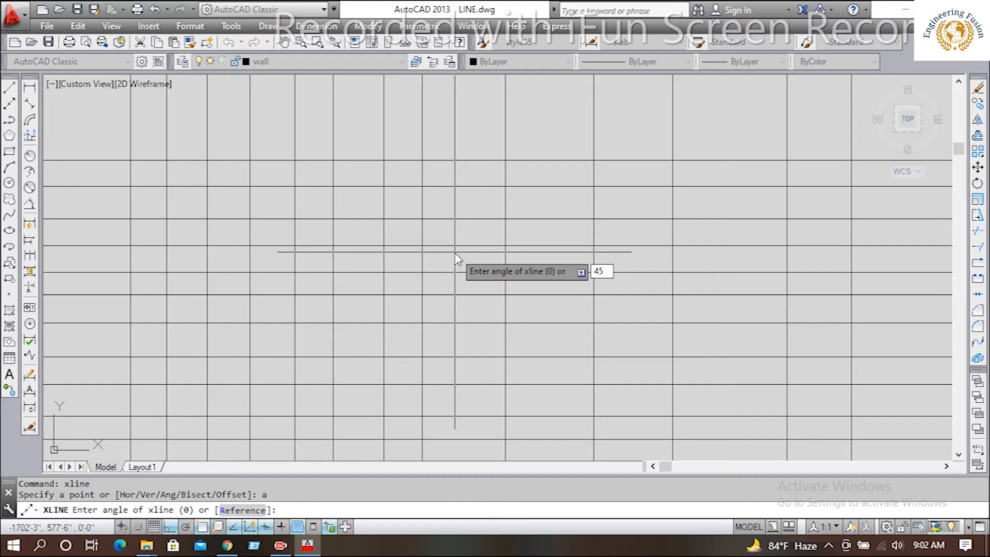
pyautogui.press('Return')
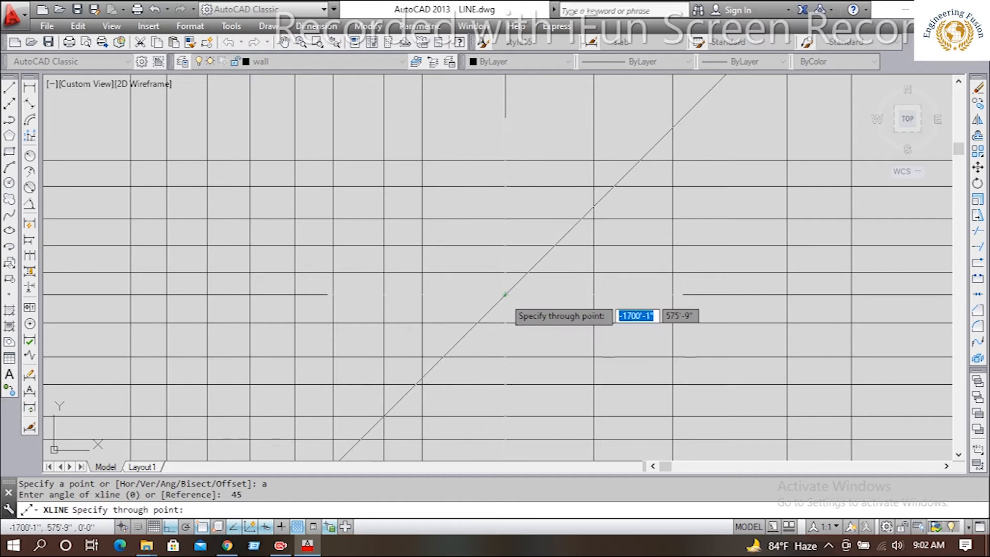
pyautogui.click(505, 294)
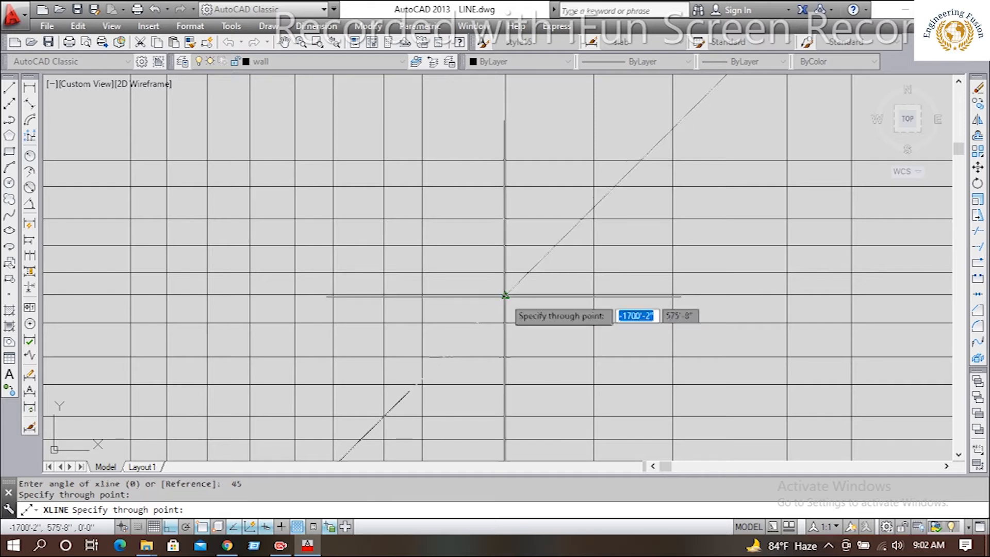
pyautogui.click(547, 322)
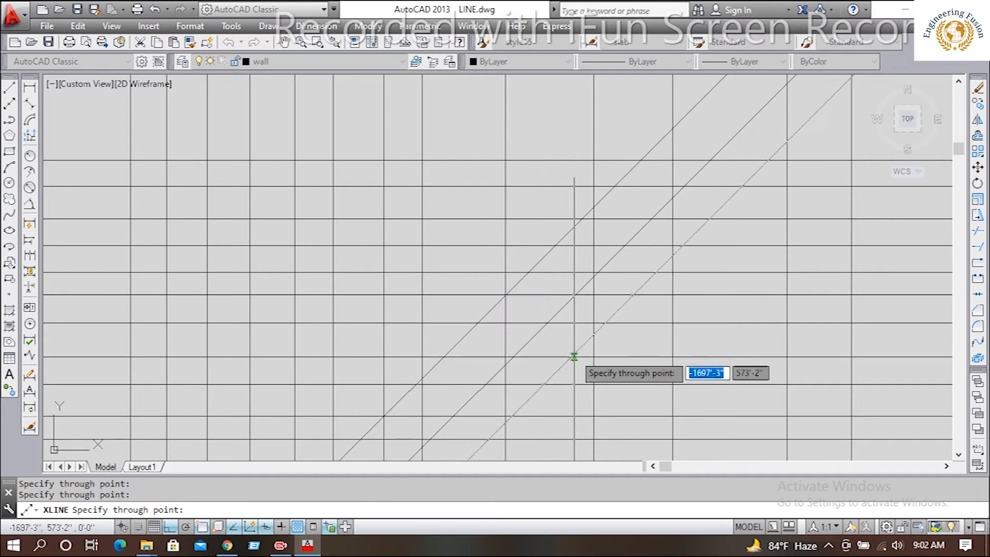
pyautogui.click(575, 357)
pyautogui.click(633, 384)
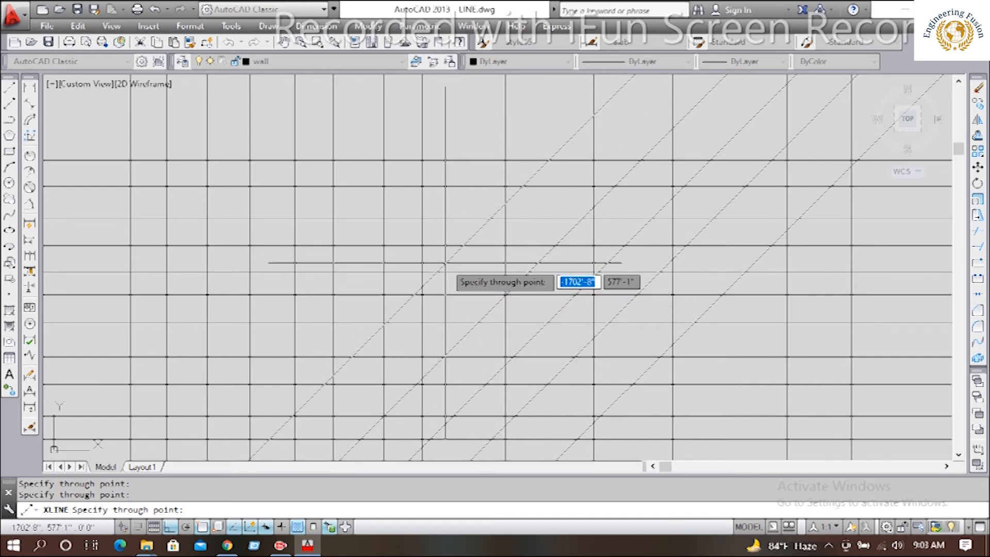
pyautogui.click(445, 263)
pyautogui.click(398, 235)
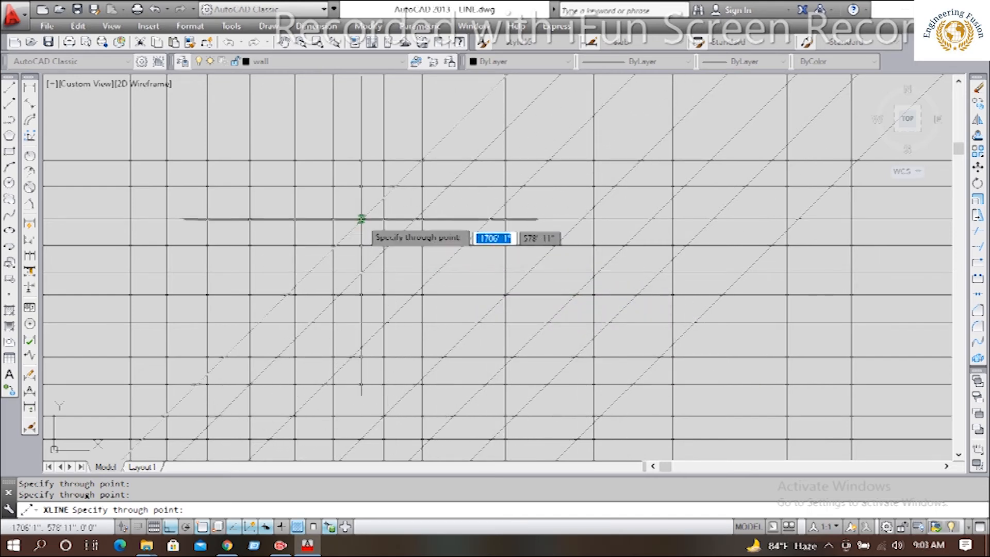
pyautogui.press('Escape')
pyautogui.press('Escape')
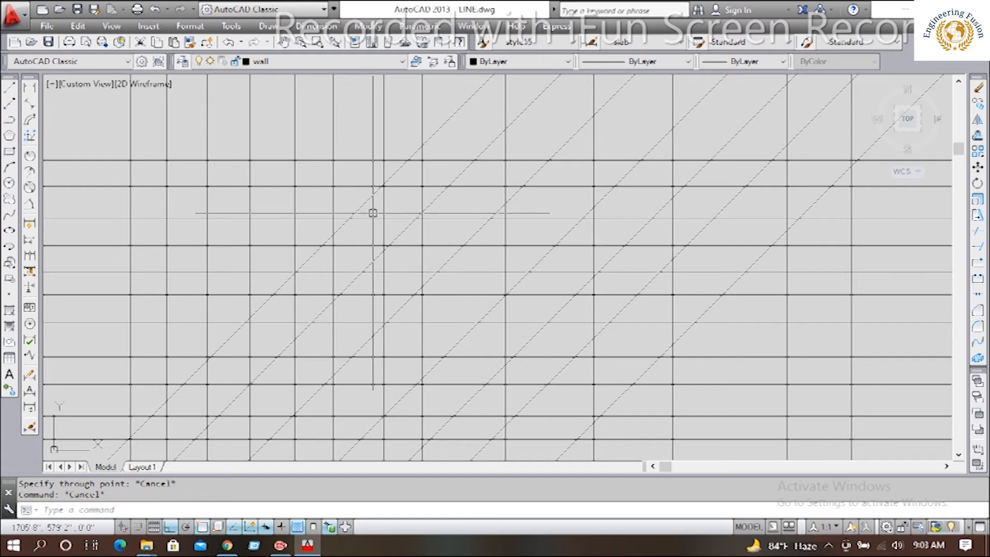
# Step: Erase all objects in the drawing, using the all selection option of ERASE
pyautogui.write('erase')
pyautogui.press('Return')
pyautogui.write('al')
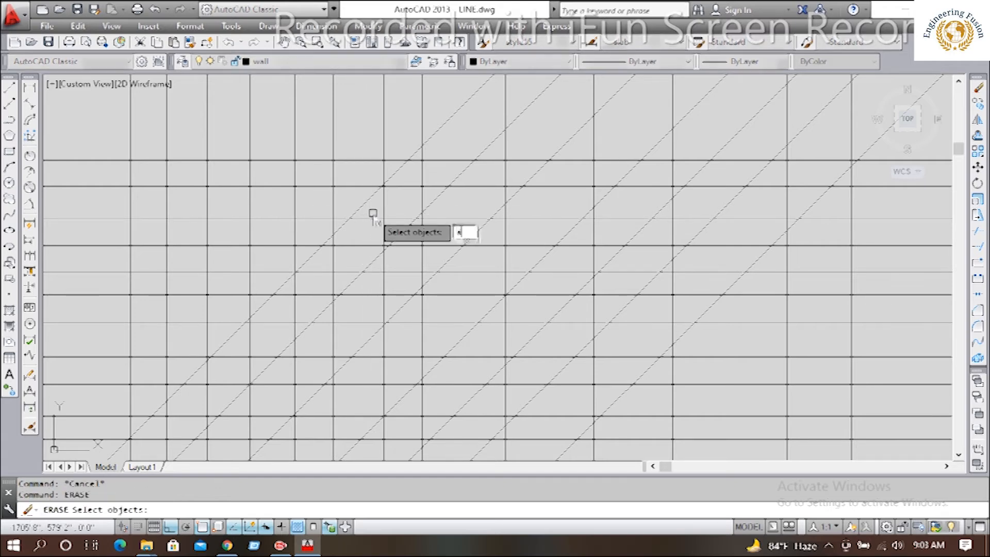
pyautogui.press('Return')
pyautogui.press('Return')
pyautogui.press('Escape')
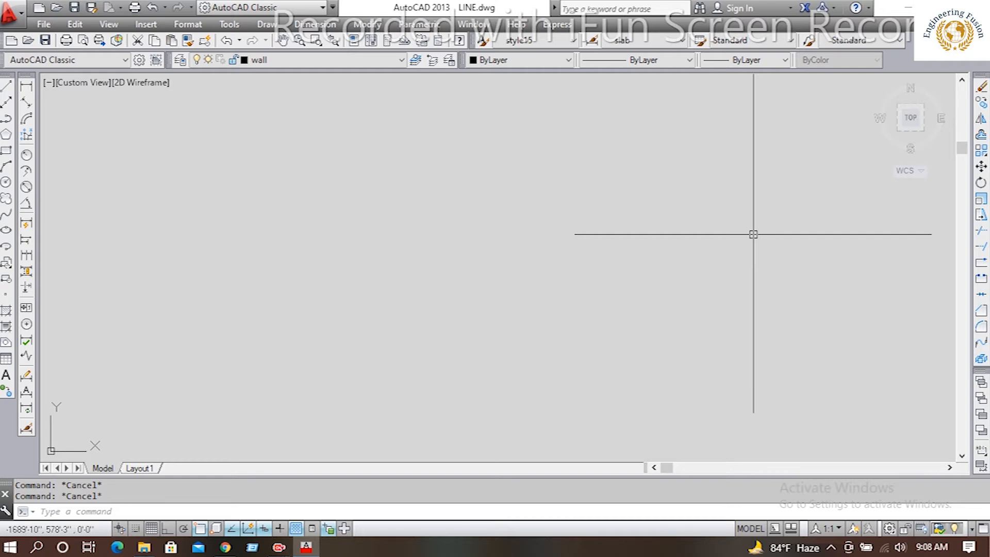
pyautogui.write('s')
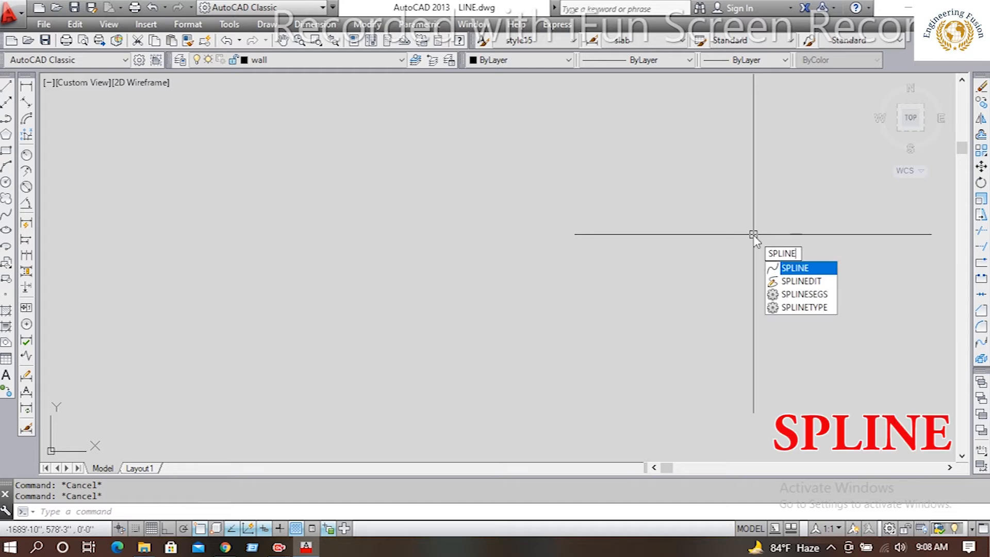
pyautogui.press('Return')
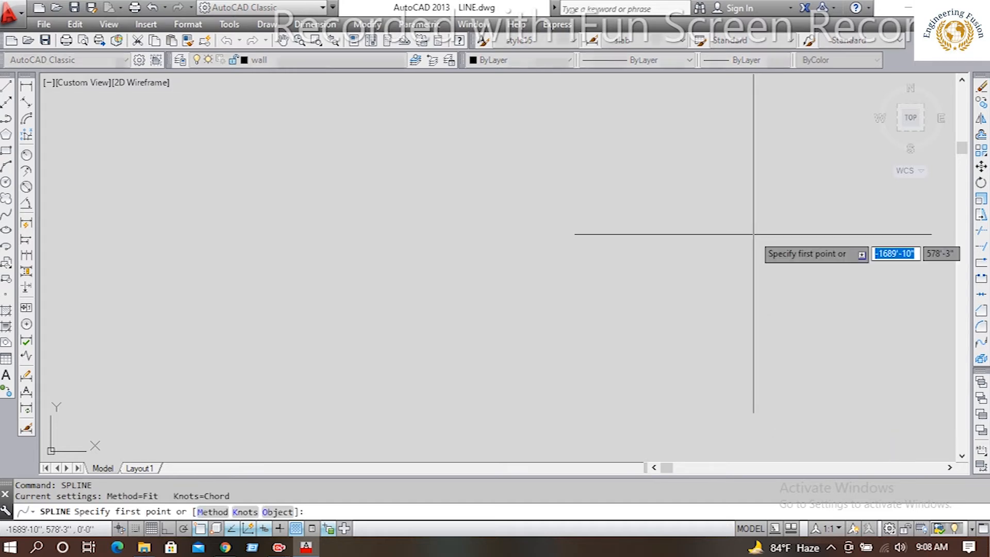
pyautogui.press('Escape')
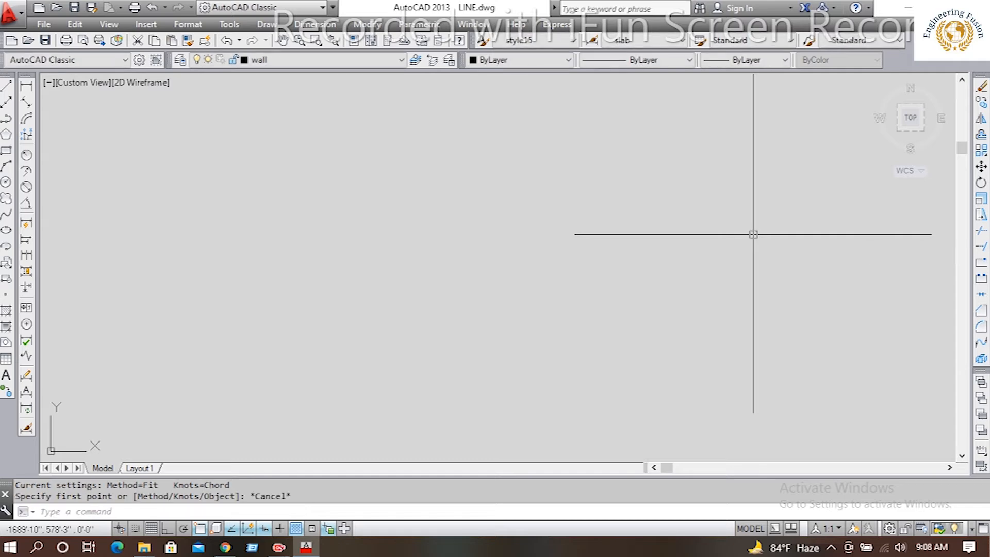
# Step: Draw an open spline through nine fit points, with three wave crests and an end curving back above the waves
pyautogui.click(5, 214)
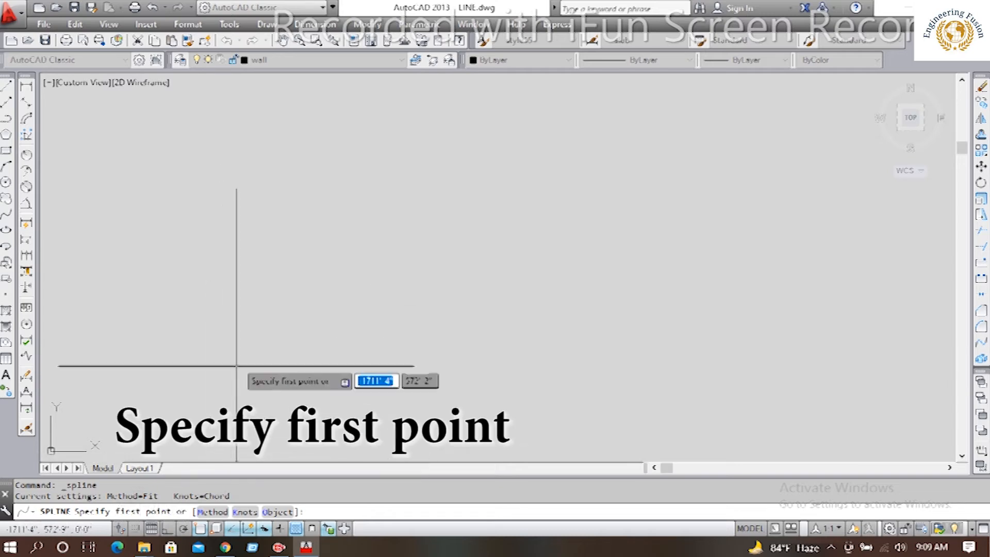
pyautogui.click(245, 294)
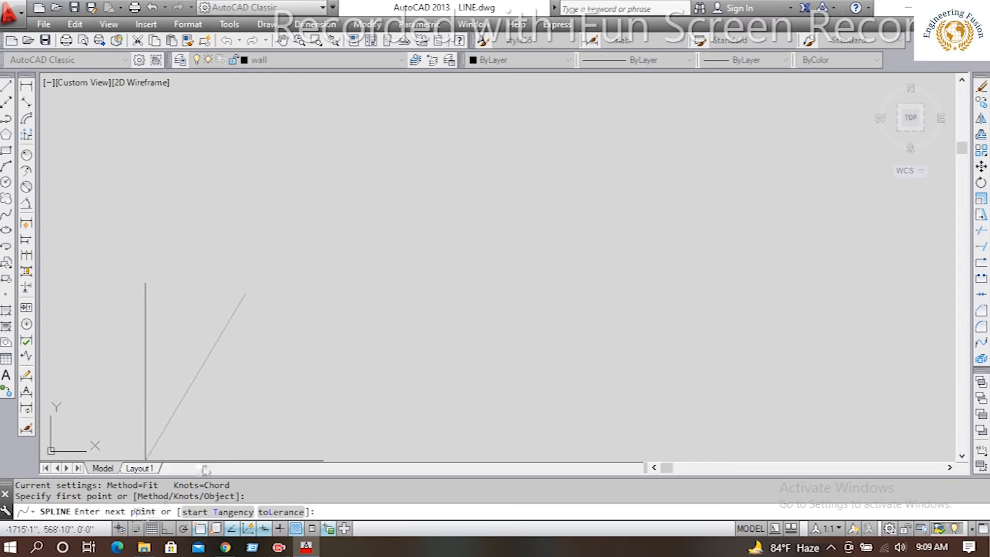
pyautogui.click(309, 245)
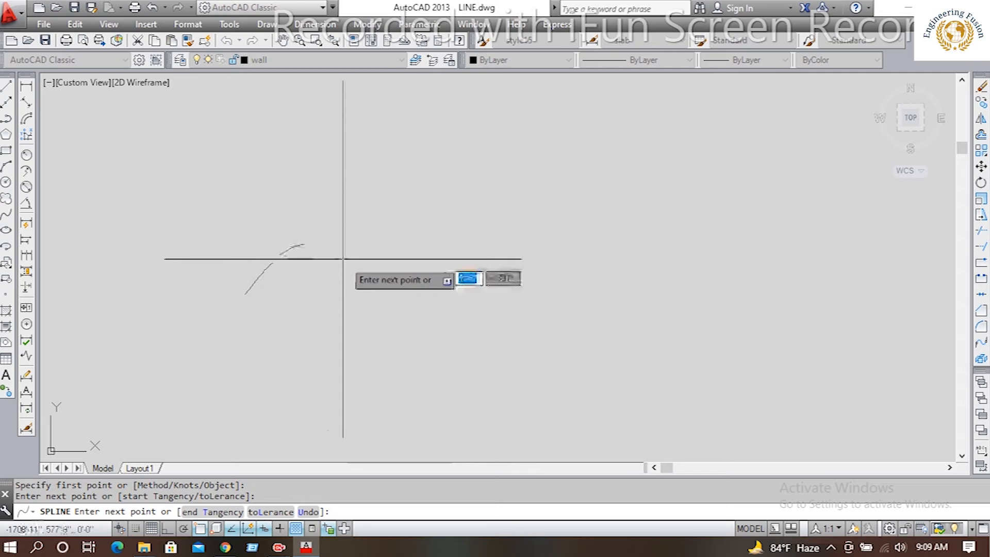
pyautogui.click(370, 298)
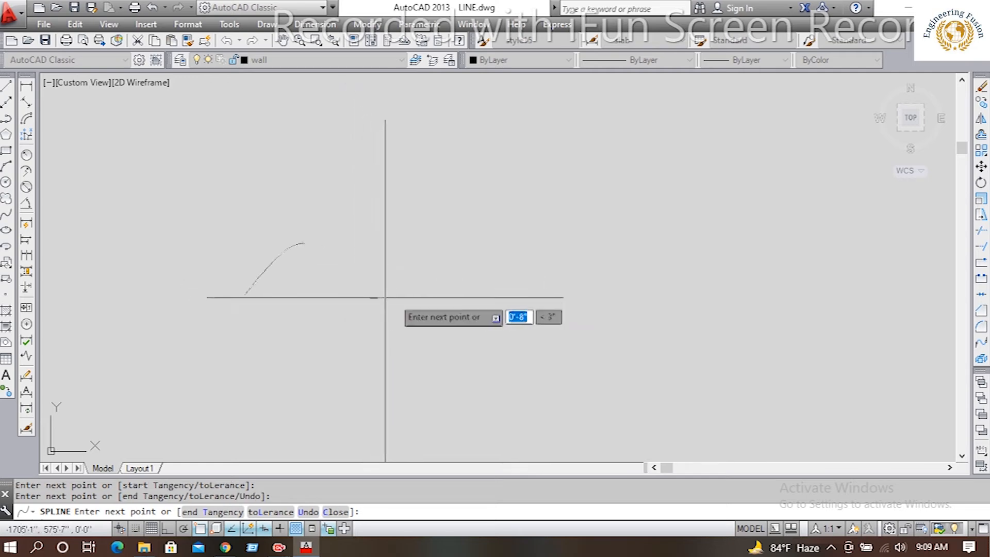
pyautogui.click(445, 244)
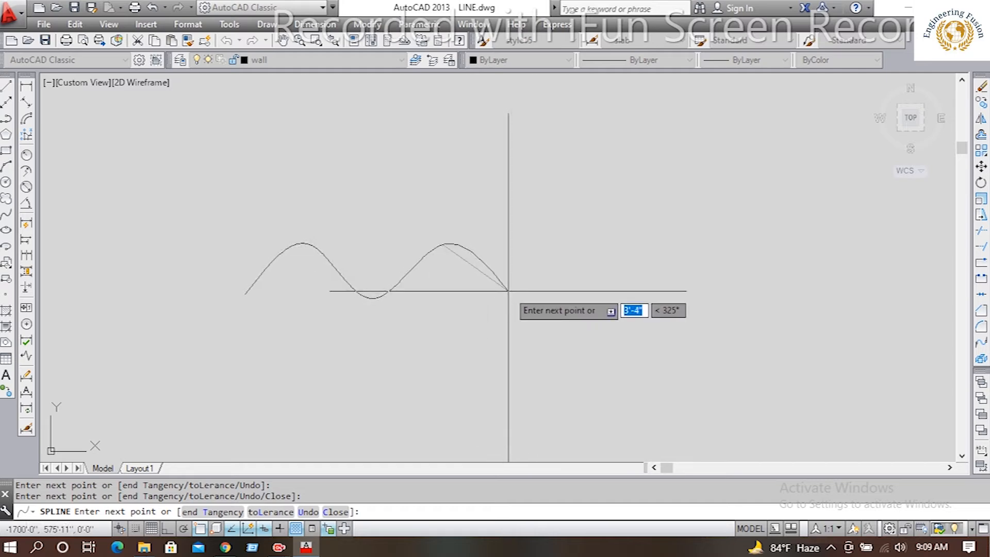
pyautogui.click(512, 295)
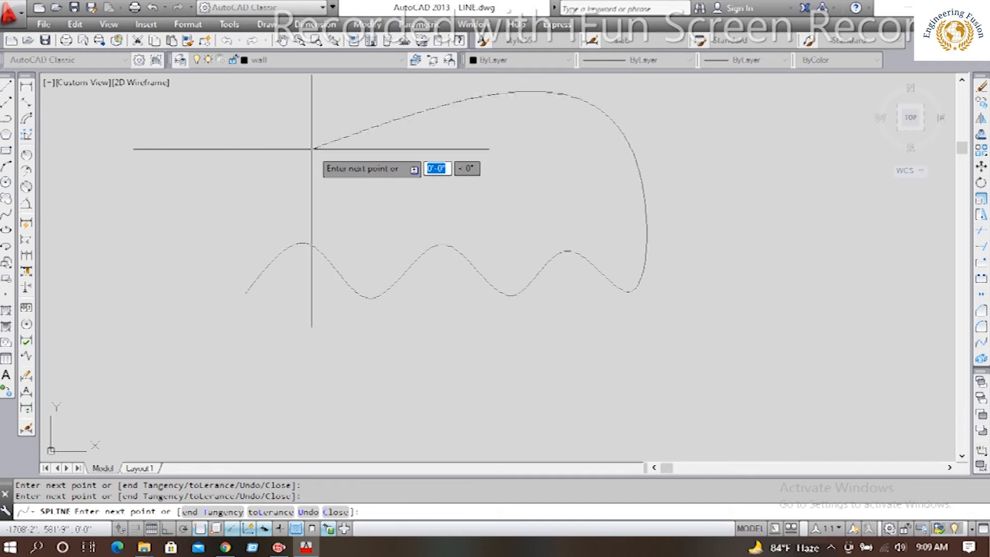
pyautogui.click(312, 149)
pyautogui.press('Return')
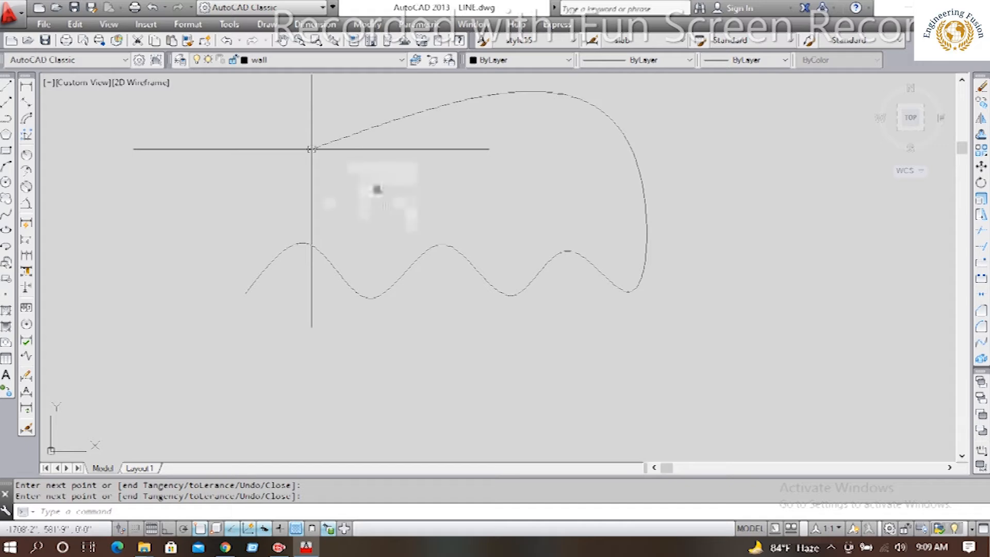
pyautogui.moveTo(586, 319); pyautogui.dragTo(579, 340, button='middle')
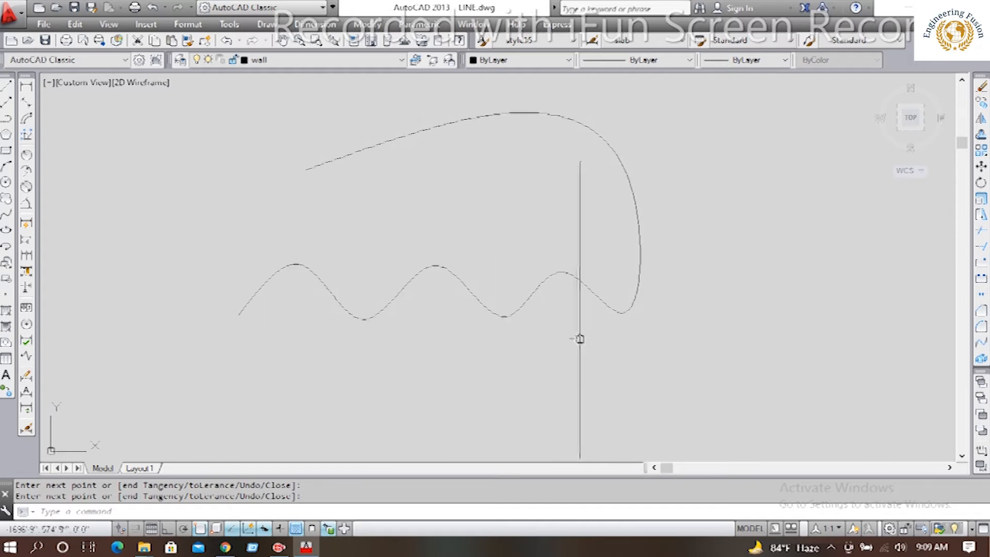
# Step: Select the spline and examine the fit point editing options offered at its grips
pyautogui.click(334, 294)
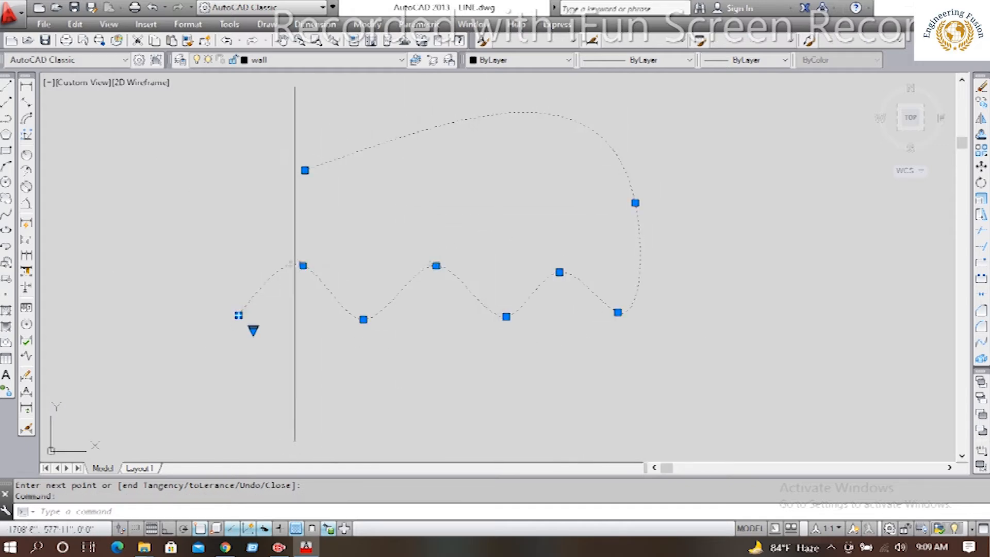
pyautogui.moveTo(302, 266)
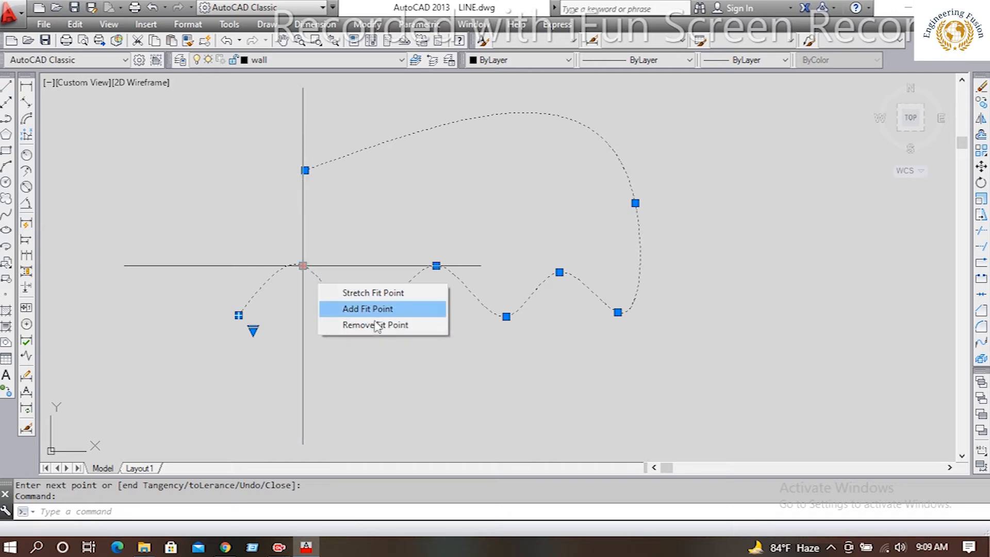
pyautogui.click(367, 309)
pyautogui.click(362, 318)
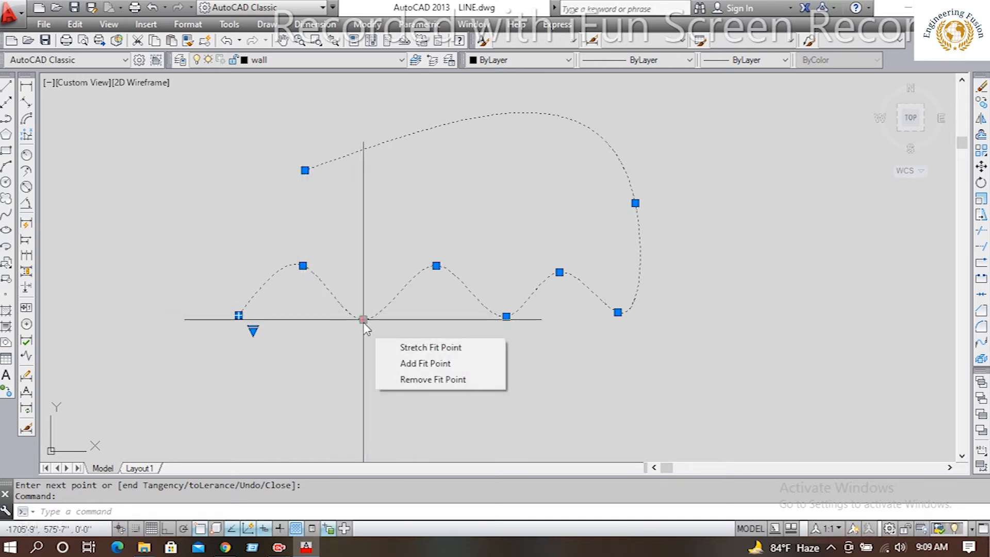
pyautogui.moveTo(437, 266)
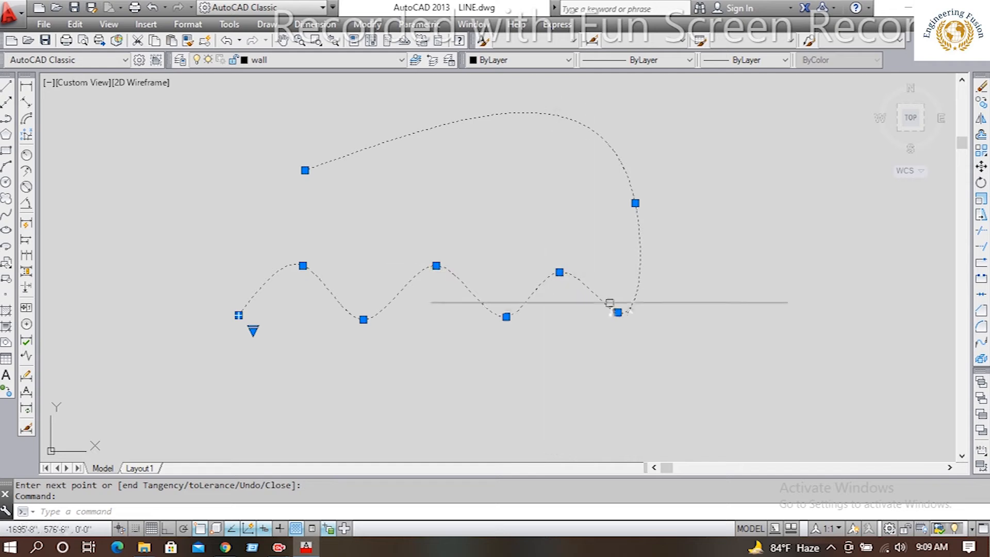
pyautogui.press('Escape')
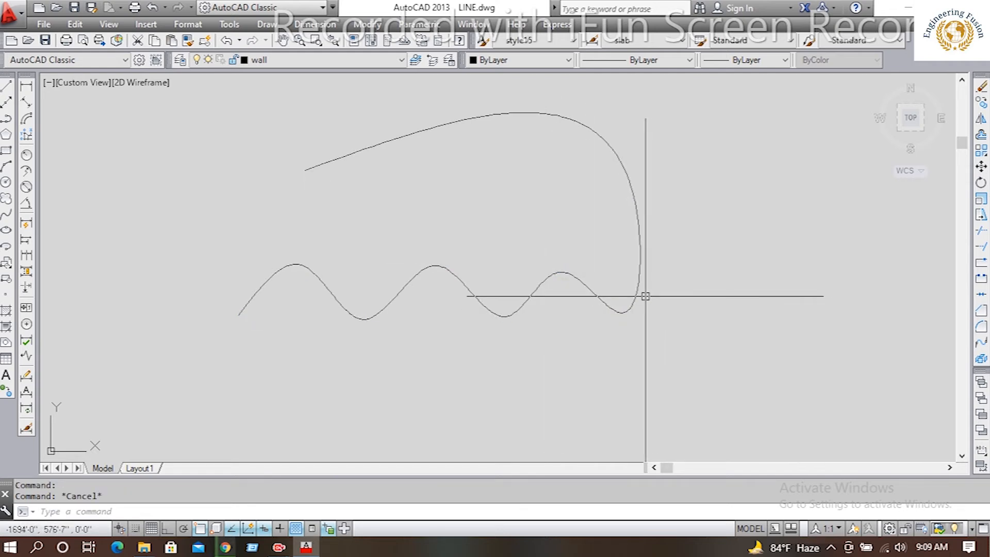
# Step: Select the whole spline with a selection window and erase it
pyautogui.click(645, 296)
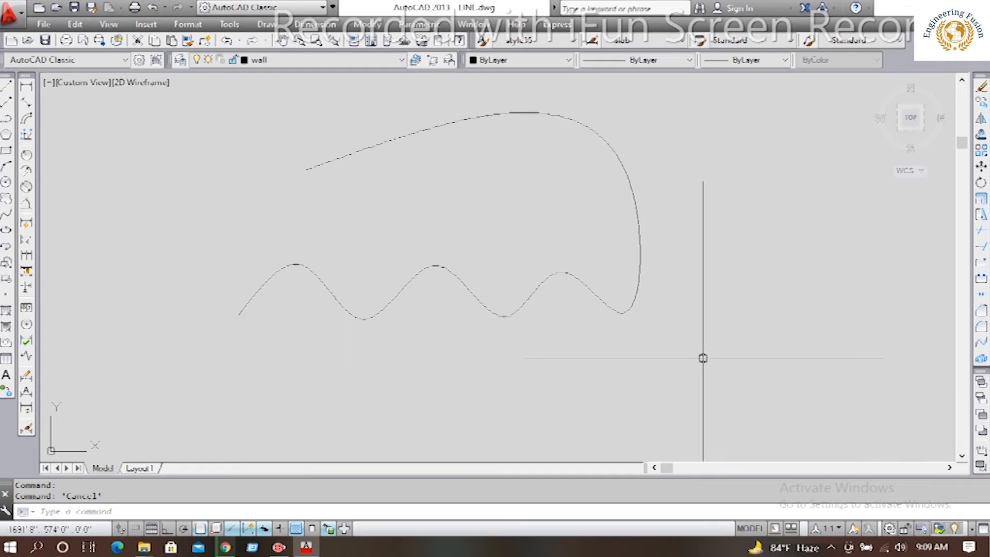
pyautogui.click(254, 330)
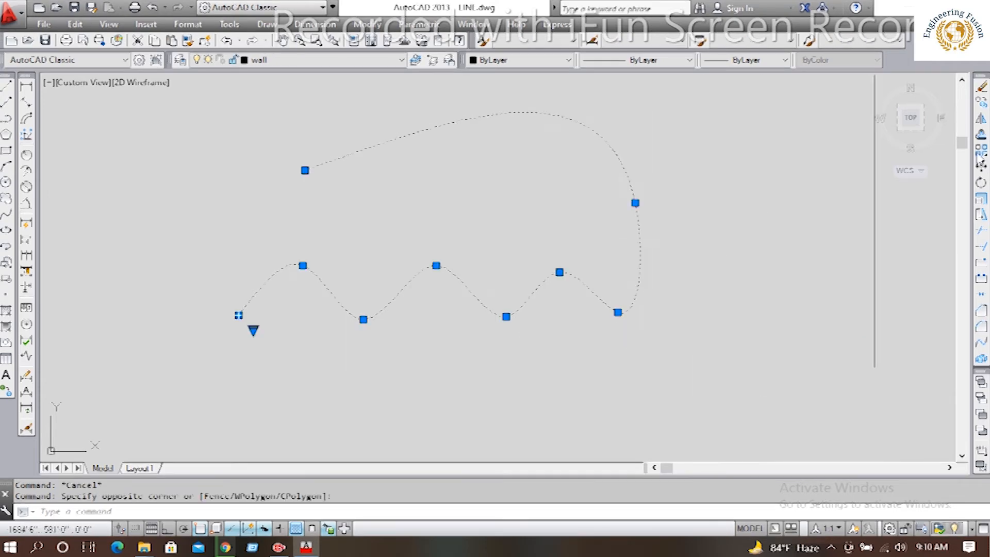
pyautogui.click(982, 87)
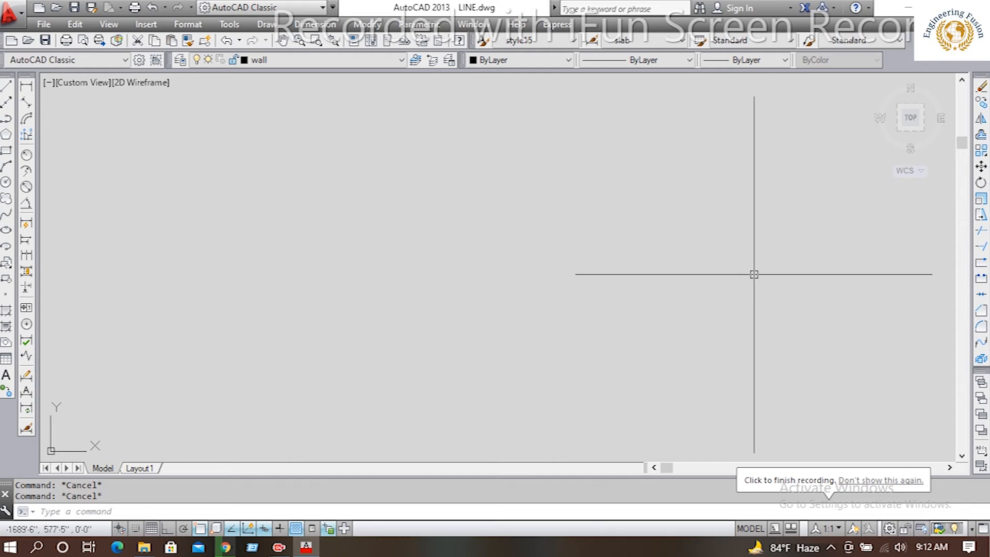
pyautogui.write('E')
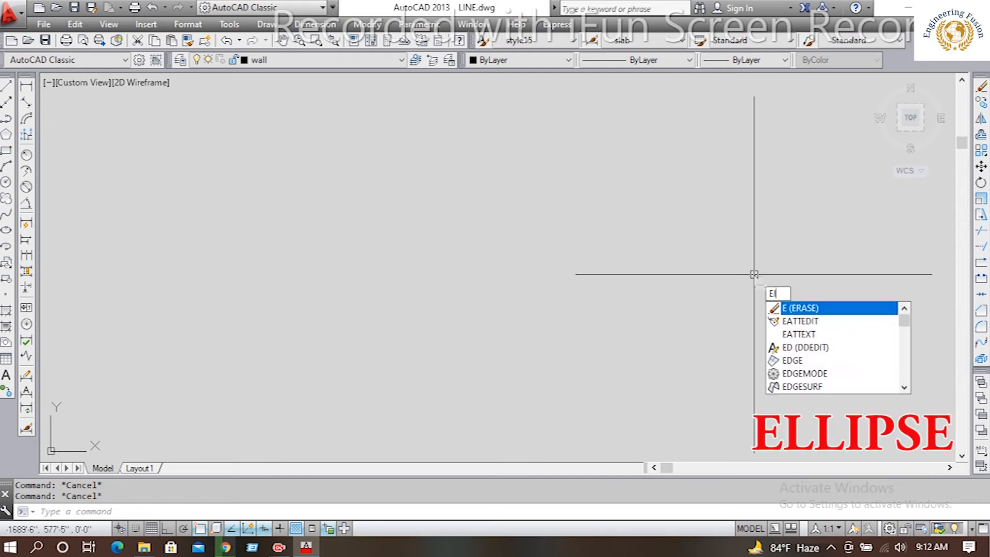
pyautogui.write('LLIpse')
pyautogui.press('Return')
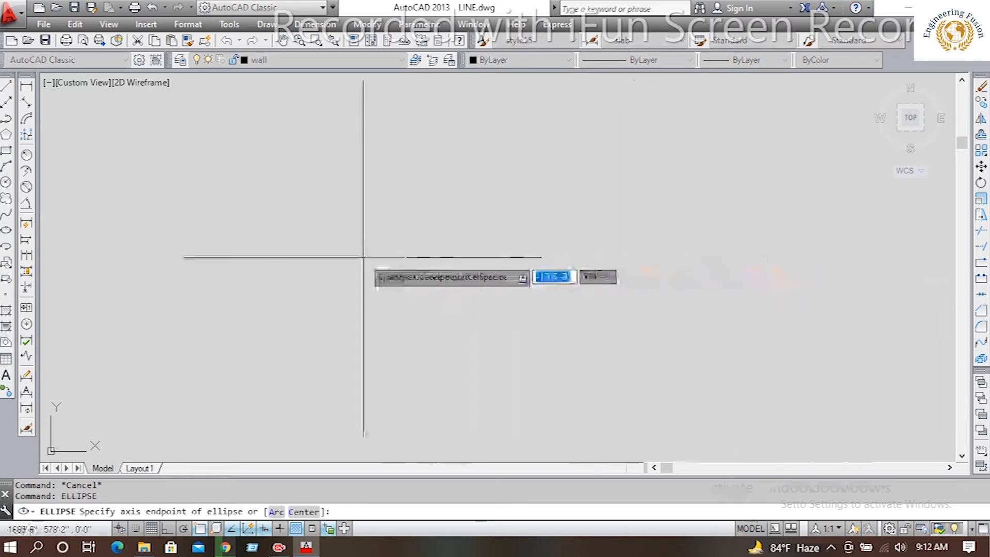
pyautogui.press('Escape')
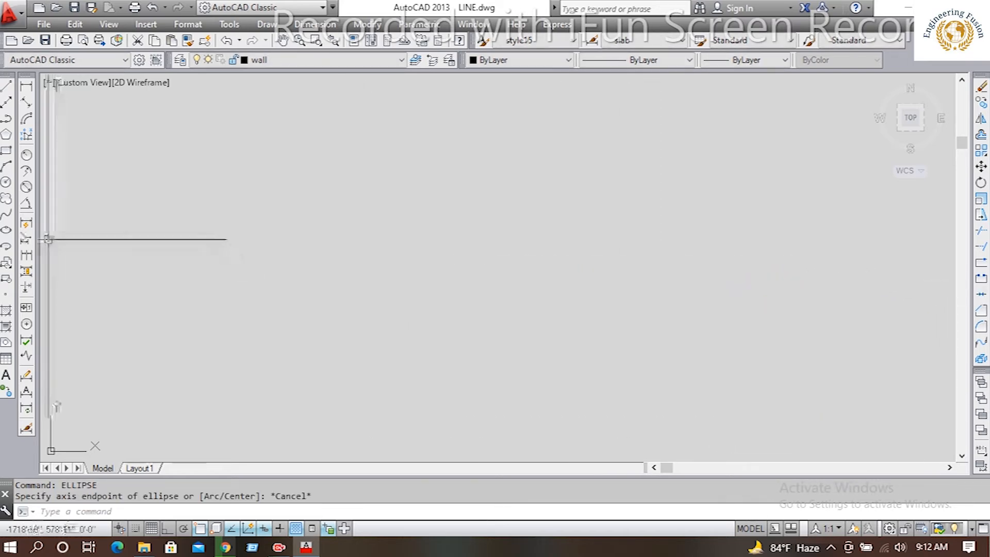
# Step: Draw a wide ellipse from a short, nearly vertical first axis, with the other half-axis about 3'-6" long
pyautogui.click(7, 231)
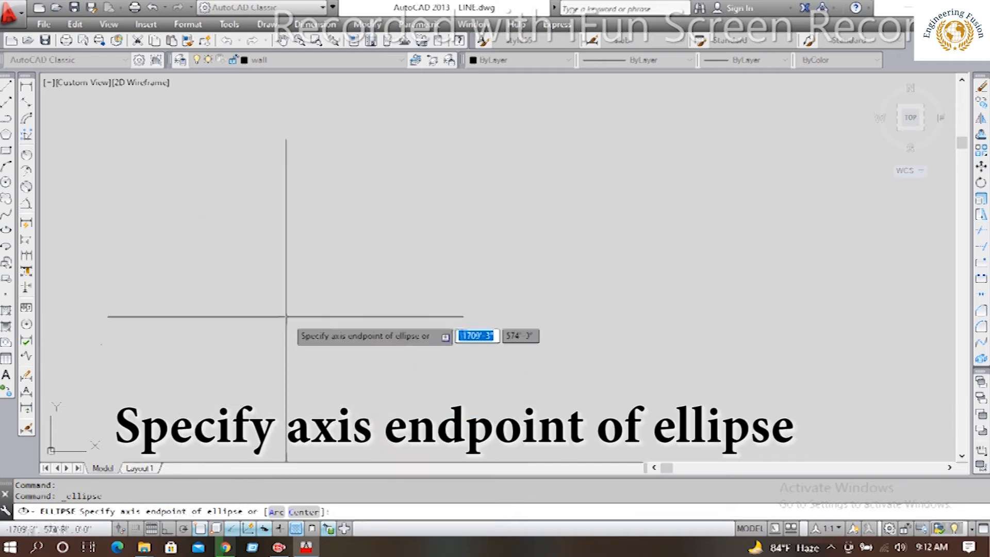
pyautogui.click(272, 294)
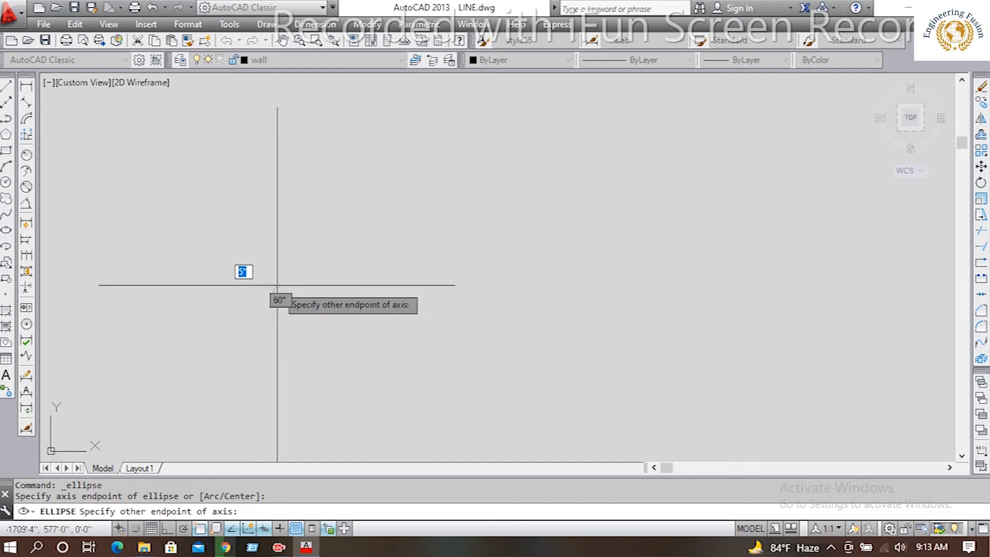
pyautogui.click(273, 250)
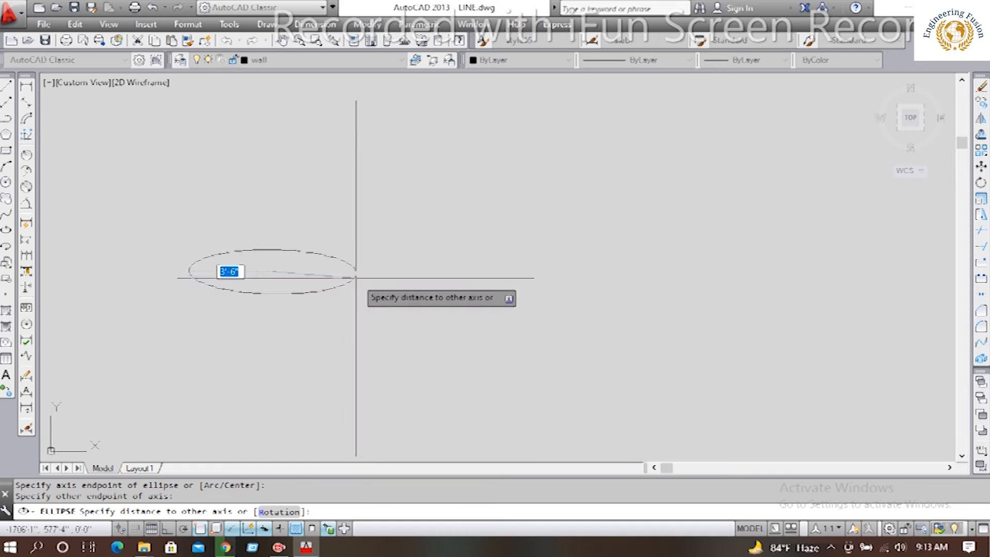
pyautogui.click(356, 278)
pyautogui.moveTo(280, 331); pyautogui.dragTo(407, 330, button='middle')
pyautogui.scroll(5, 407, 330)
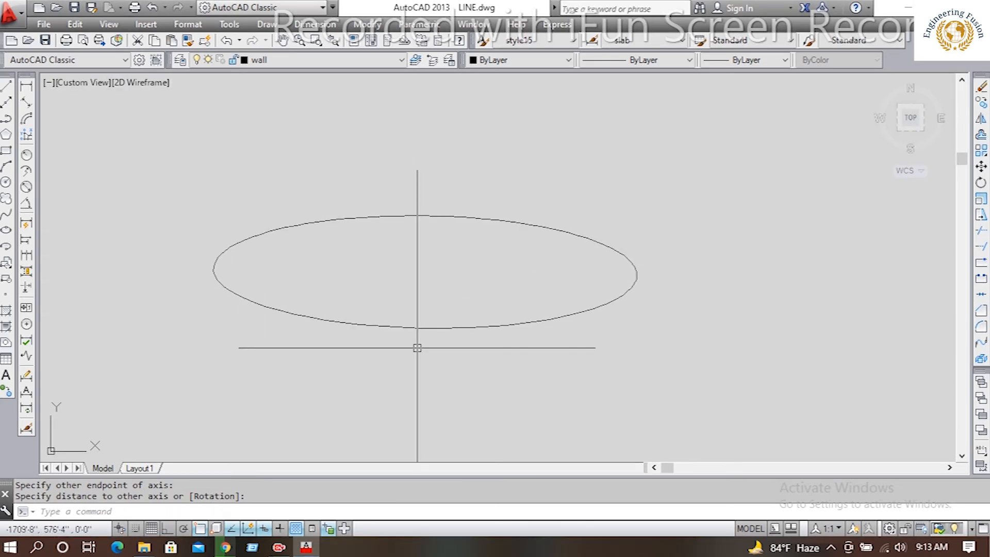
# Step: Select the ellipse with a crossing window and erase it
pyautogui.click(736, 242)
pyautogui.click(608, 281)
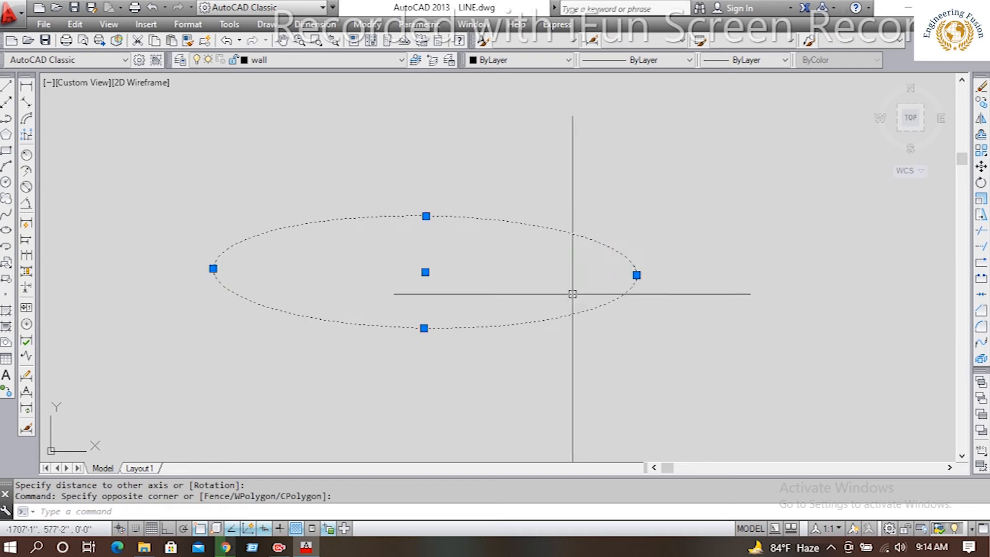
pyautogui.click(982, 86)
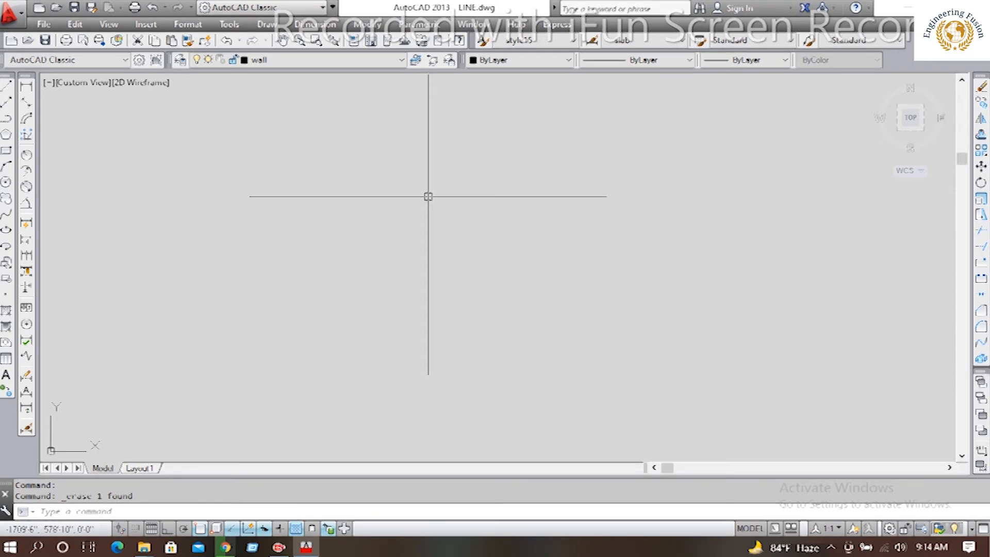
pyautogui.write('REC')
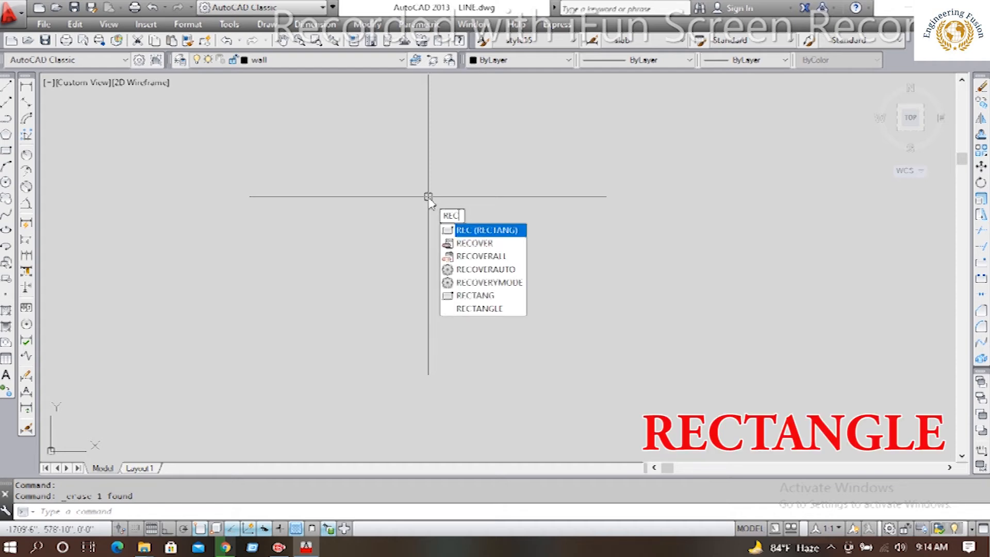
pyautogui.write('TANGLE')
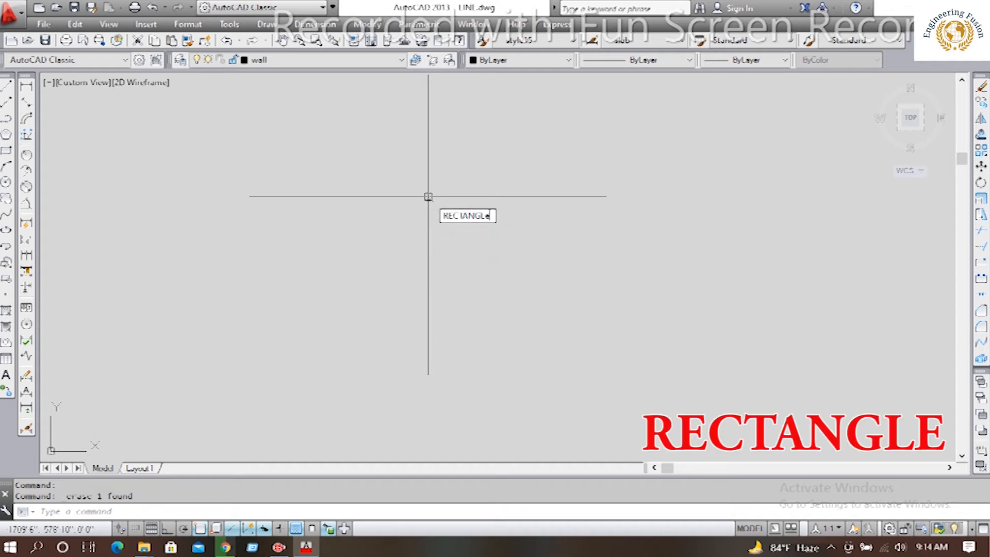
pyautogui.press('Return')
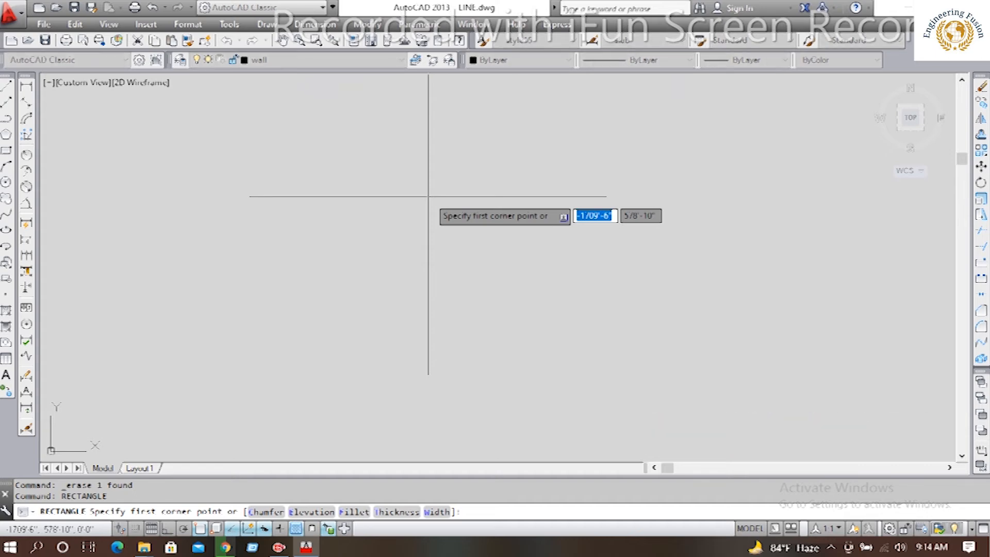
pyautogui.press('Escape')
pyautogui.write('REC')
pyautogui.press('Return')
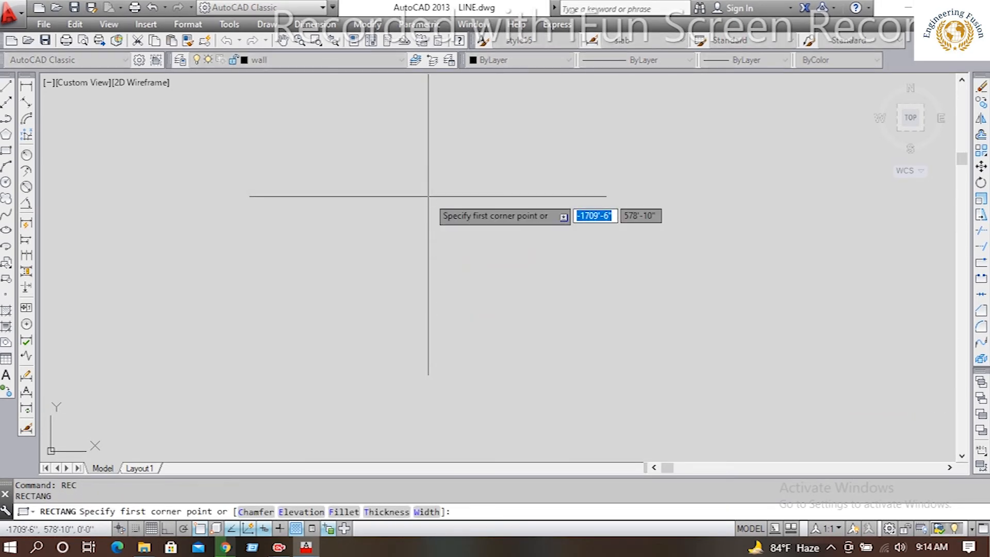
pyautogui.press('Escape')
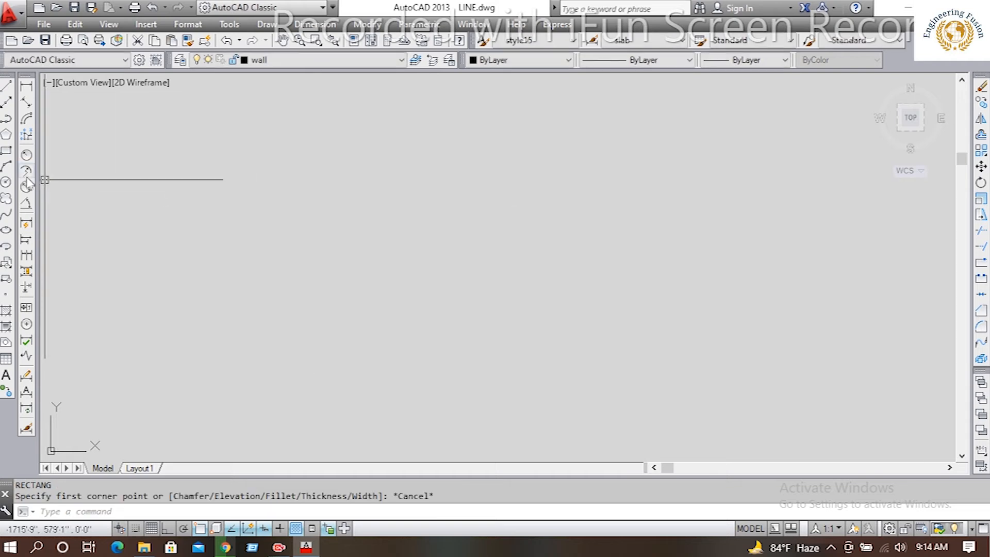
pyautogui.click(6, 152)
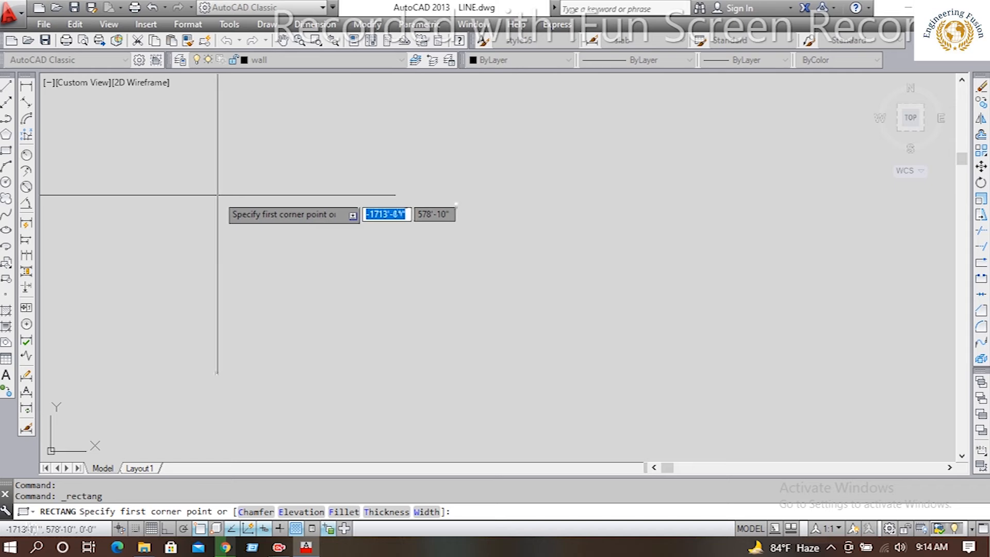
pyautogui.press('Escape')
# Step: Draw a rectangle about 1'-8" wide and 1'-1" high by picking two opposite corners
pyautogui.click(270, 26)
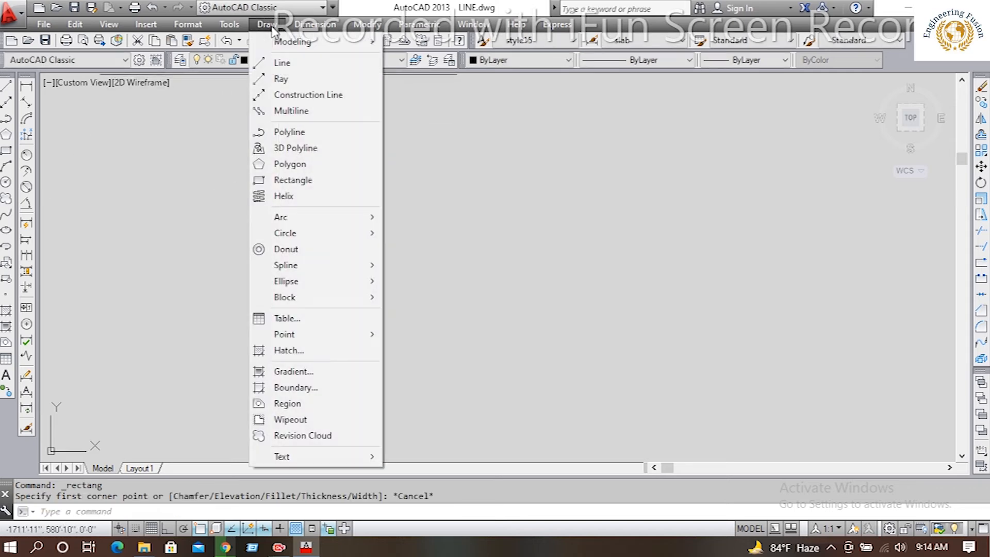
pyautogui.click(293, 185)
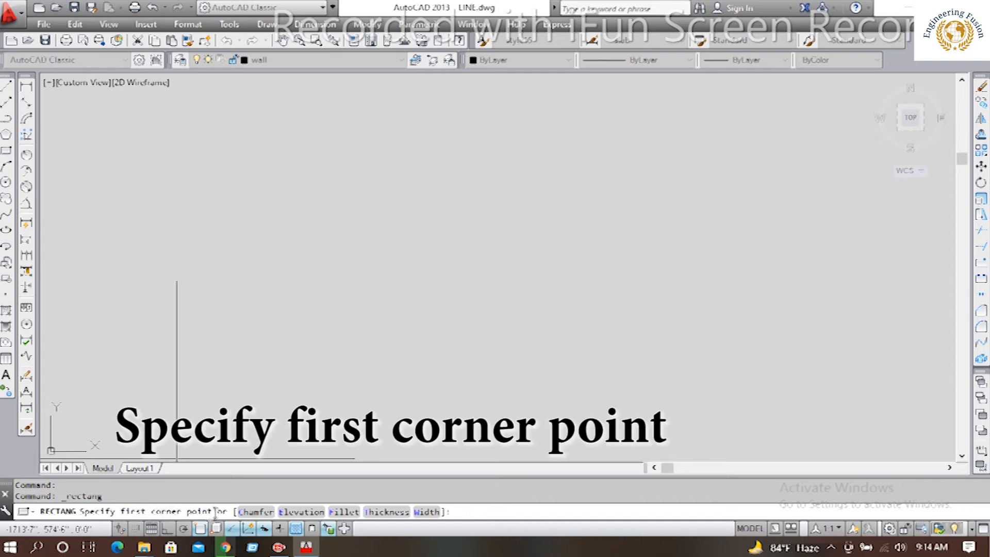
pyautogui.click(228, 182)
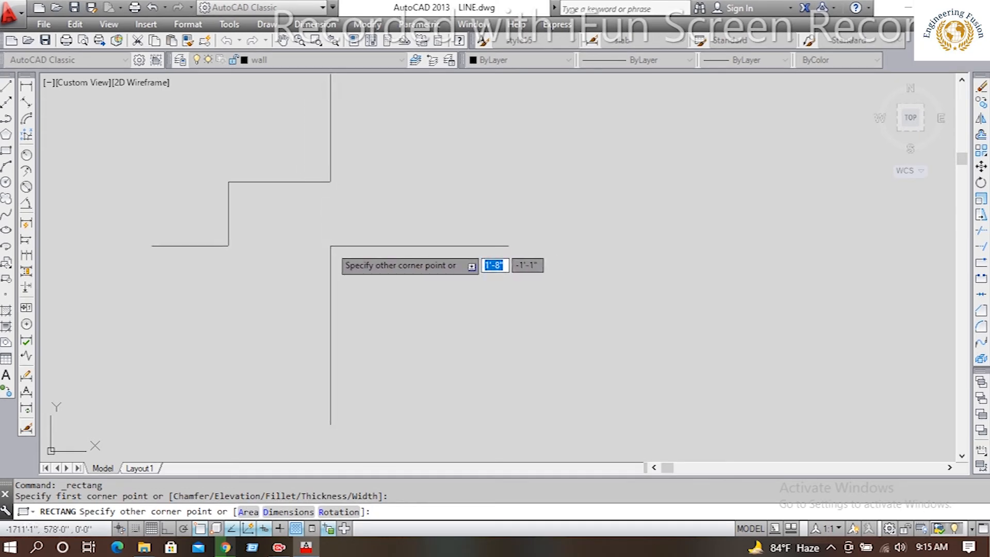
pyautogui.click(331, 246)
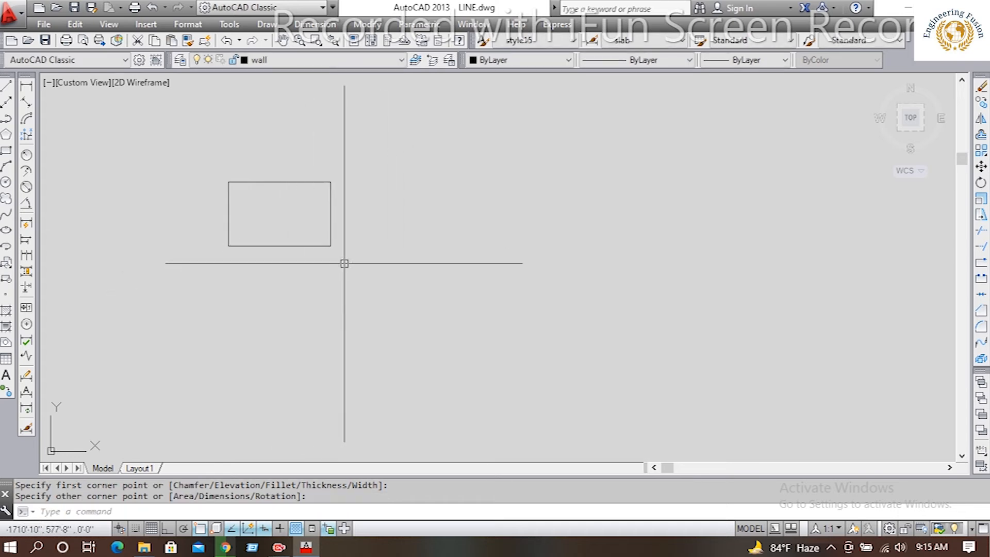
# Step: Move the rectangle to the line layer and clear the selection
pyautogui.click(365, 199)
pyautogui.click(314, 253)
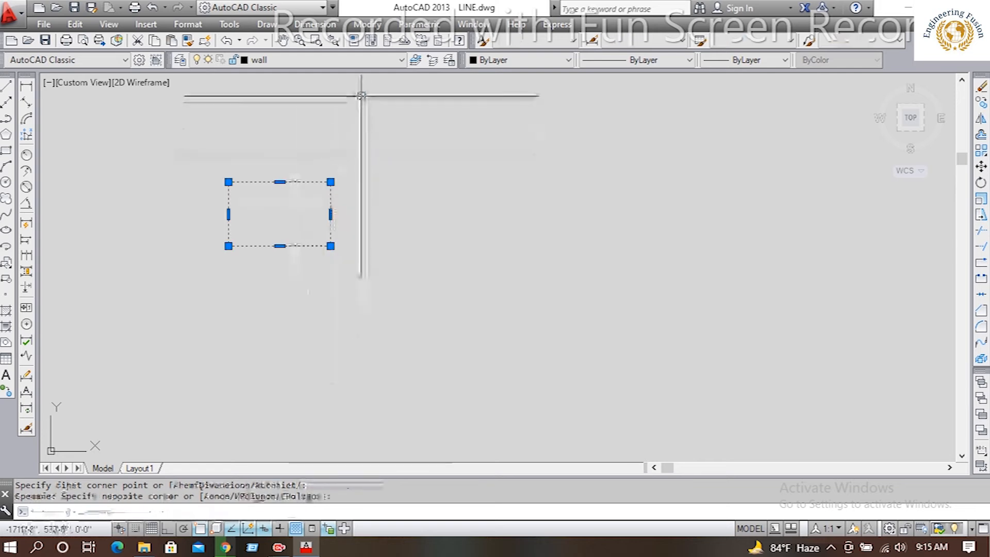
pyautogui.click(356, 60)
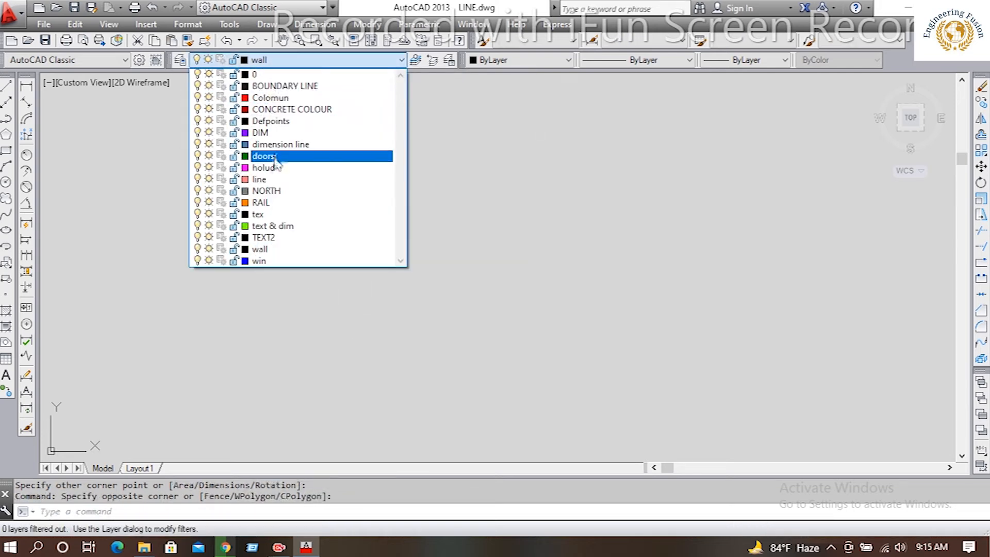
pyautogui.click(266, 179)
pyautogui.press('Escape')
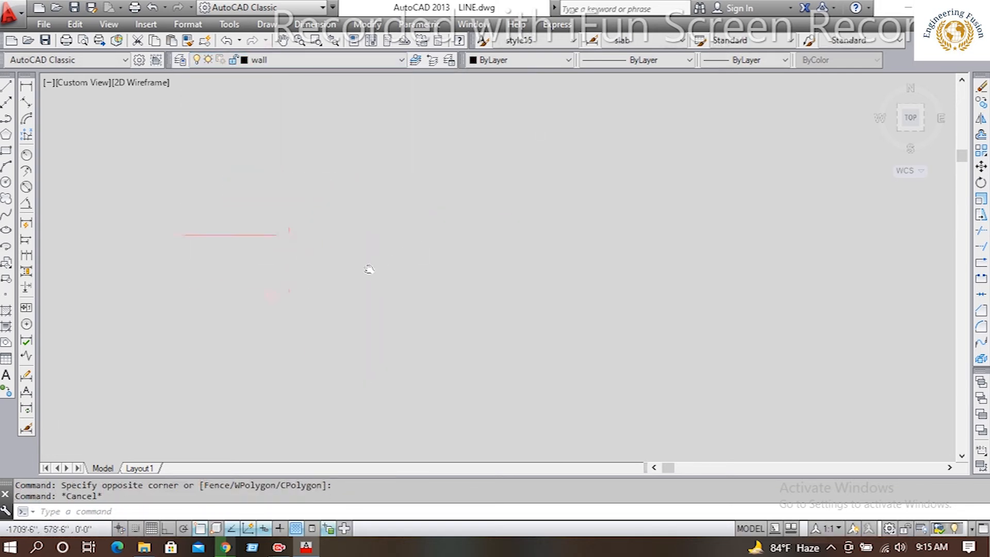
pyautogui.write('rec')
pyautogui.press('Return')
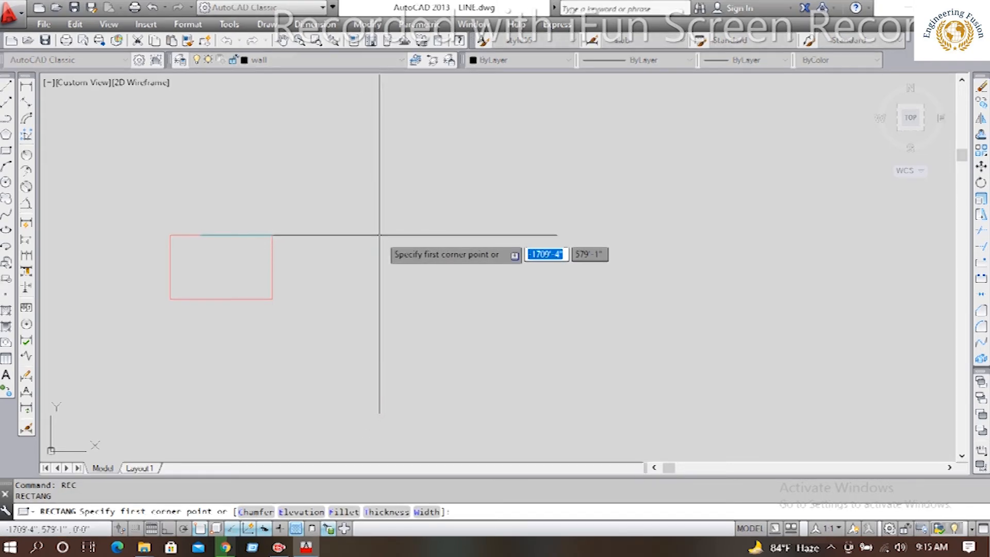
pyautogui.click(379, 236)
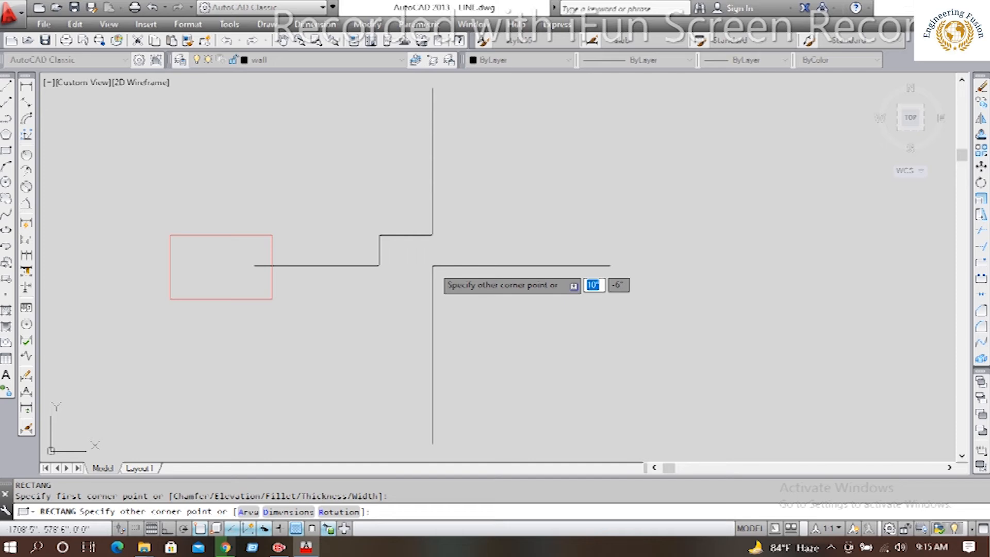
pyautogui.write('@')
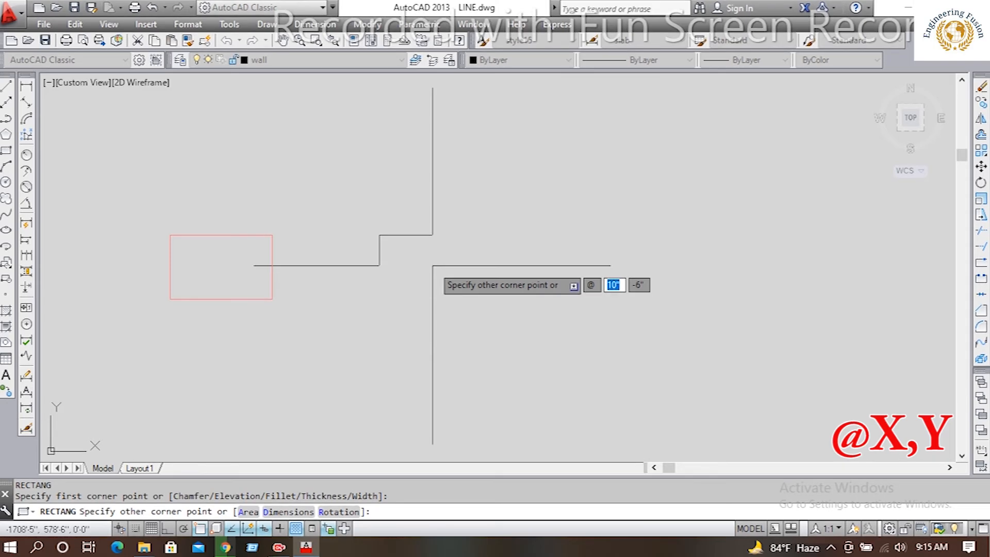
pyautogui.write('20')
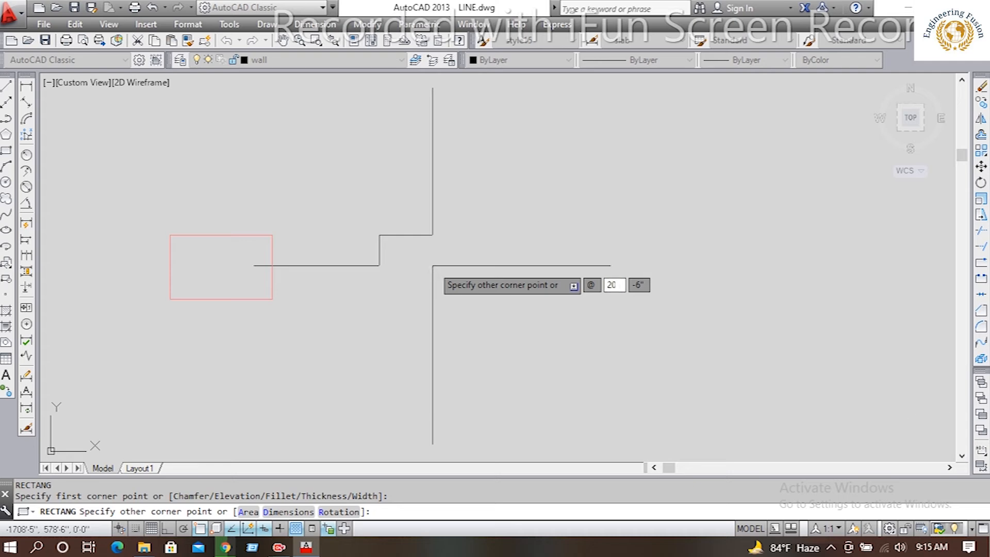
pyautogui.press('Tab')
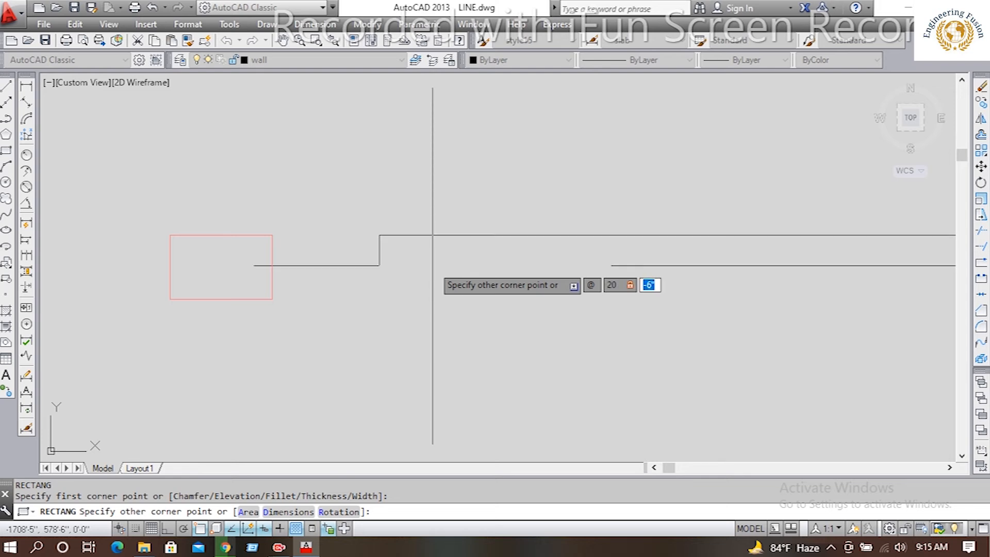
pyautogui.write('10')
pyautogui.press('Return')
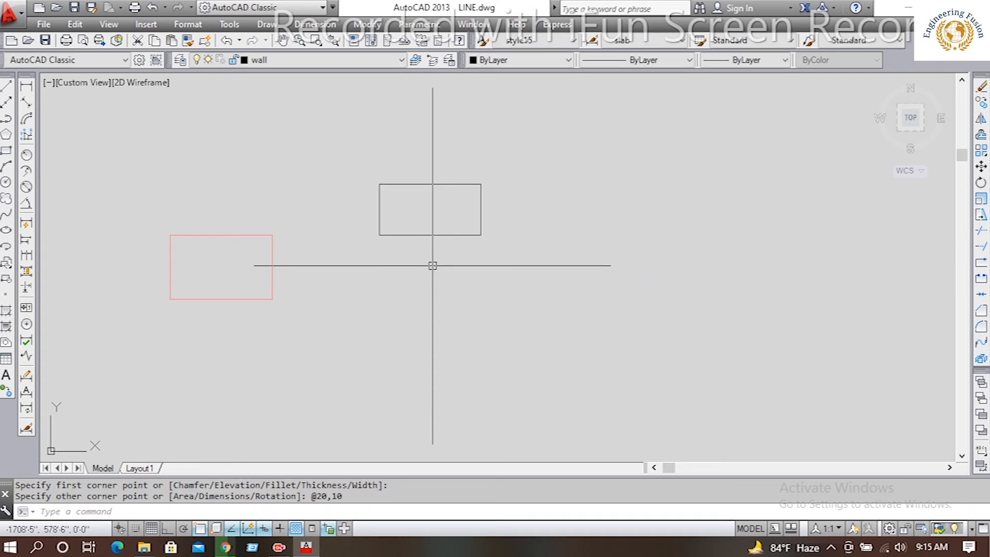
# Step: Add a linear dimension for the second rectangle's width, placed just above its top edge
pyautogui.click(24, 88)
pyautogui.click(379, 184)
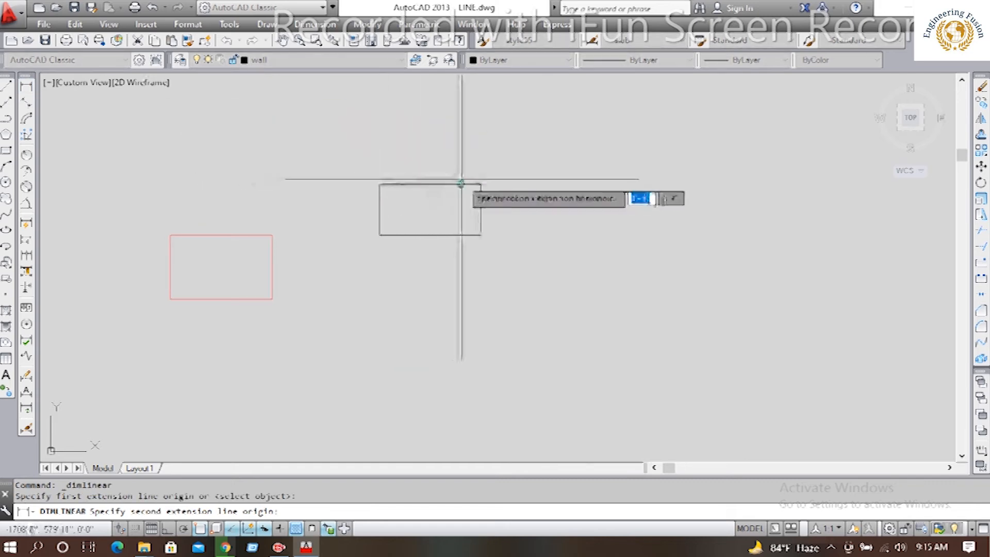
pyautogui.click(481, 184)
pyautogui.click(481, 166)
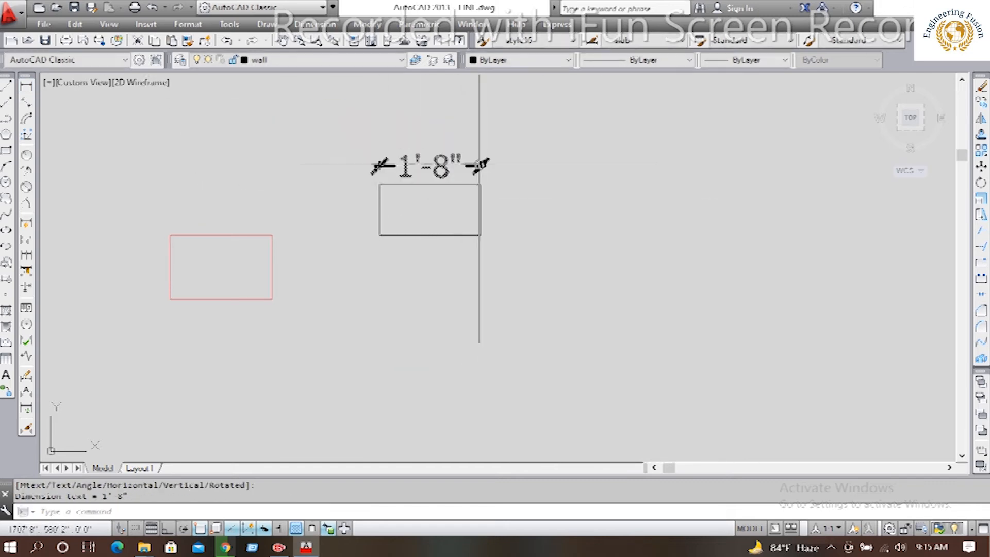
# Step: Add a linear dimension for the second rectangle's height, placed to the left of its left edge
pyautogui.click(25, 88)
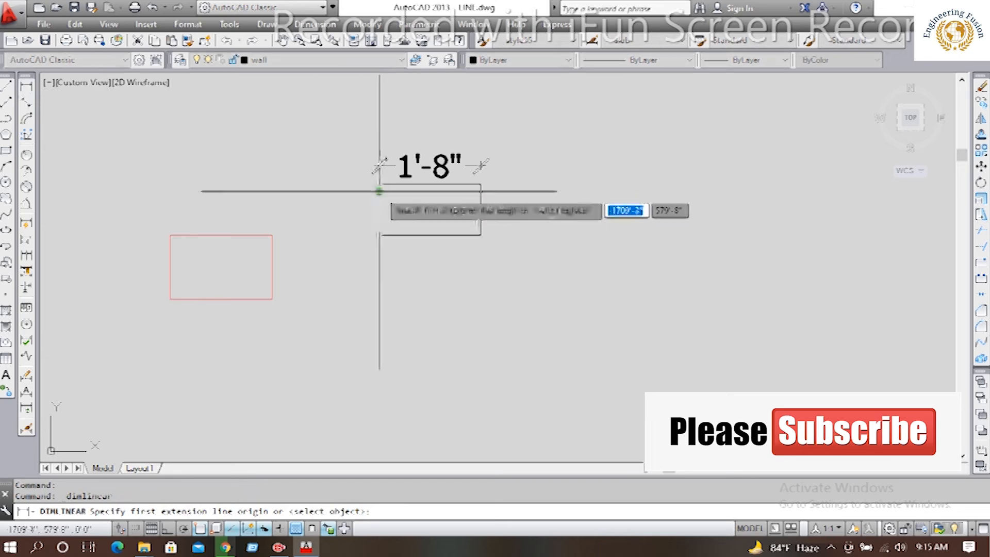
pyautogui.click(380, 184)
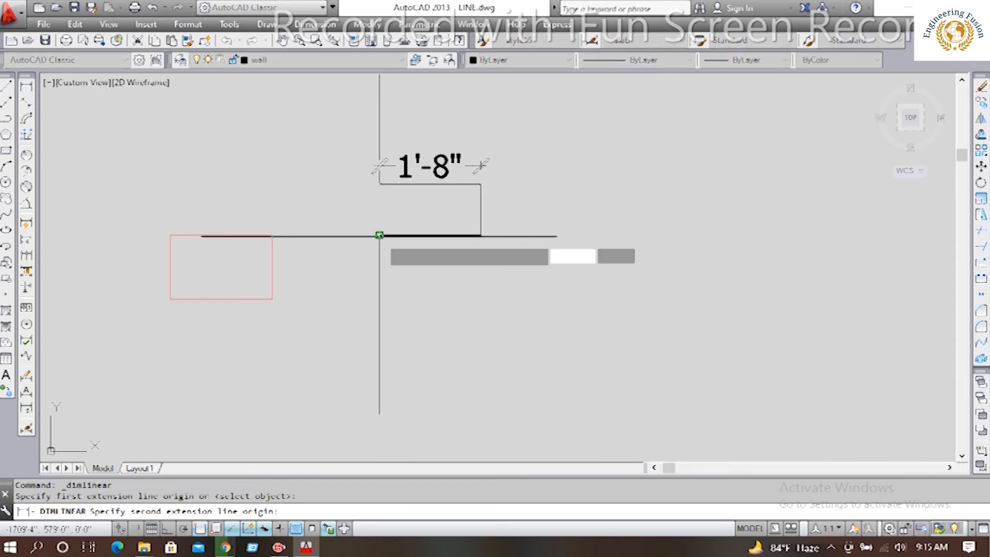
pyautogui.click(380, 235)
pyautogui.click(358, 263)
pyautogui.moveTo(420, 248); pyautogui.dragTo(404, 288, button='middle')
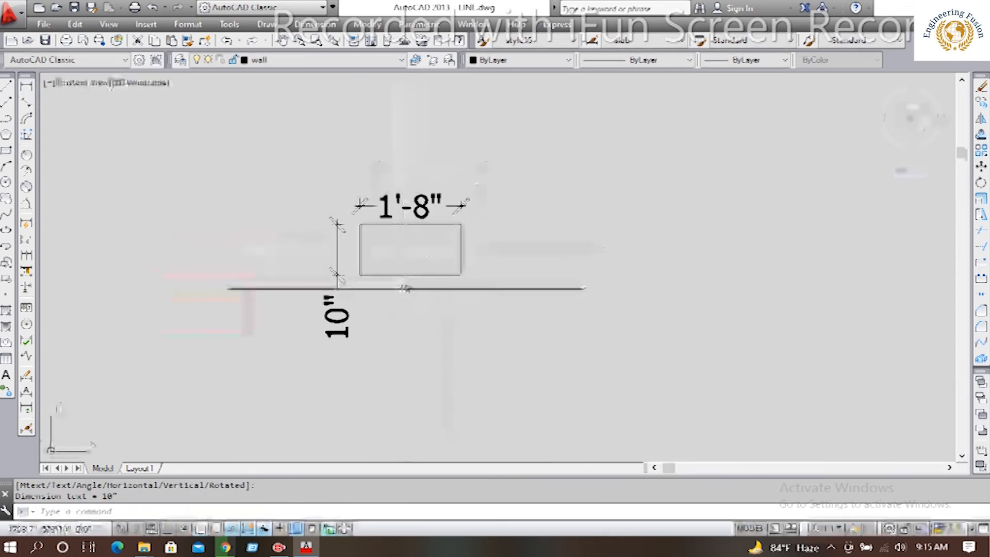
pyautogui.press('Escape')
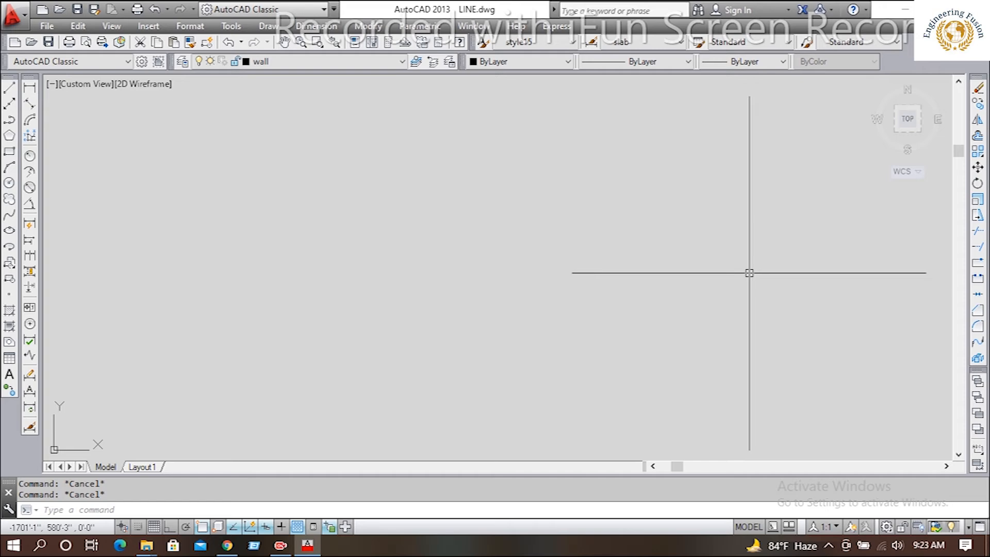
pyautogui.write('polygon')
pyautogui.press('Return')
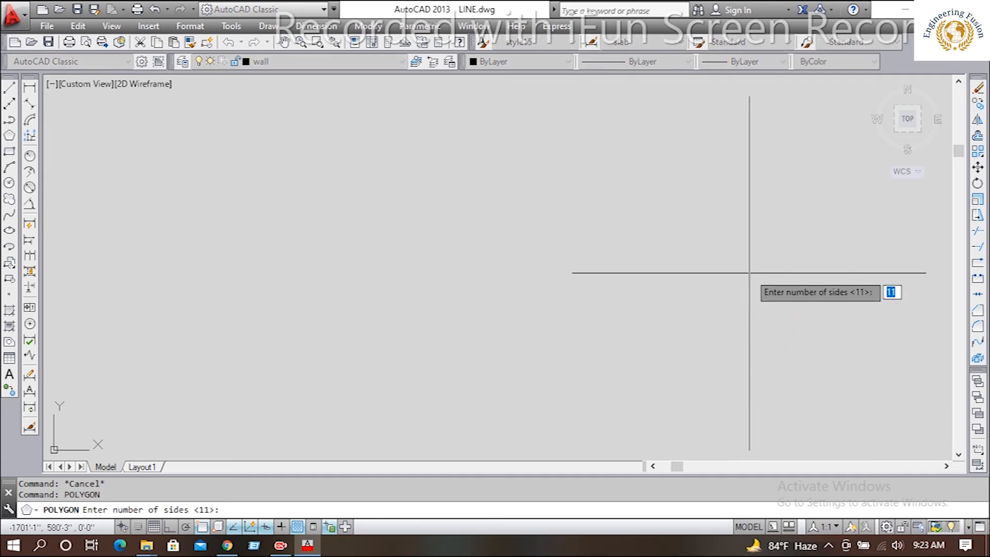
pyautogui.press('Escape')
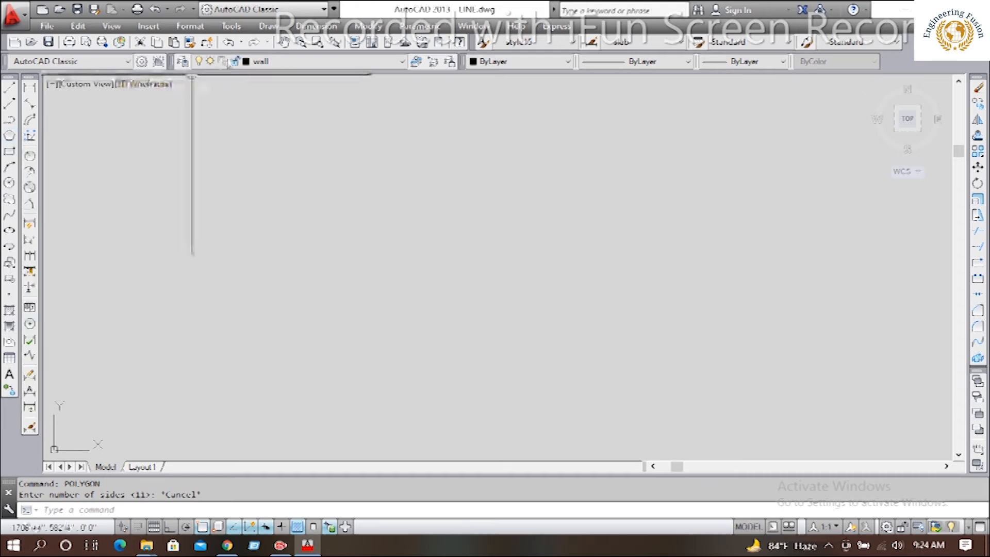
# Step: Draw a nine-sided polygon around a picked center point, inscribed in a circle of radius 2'
pyautogui.click(267, 26)
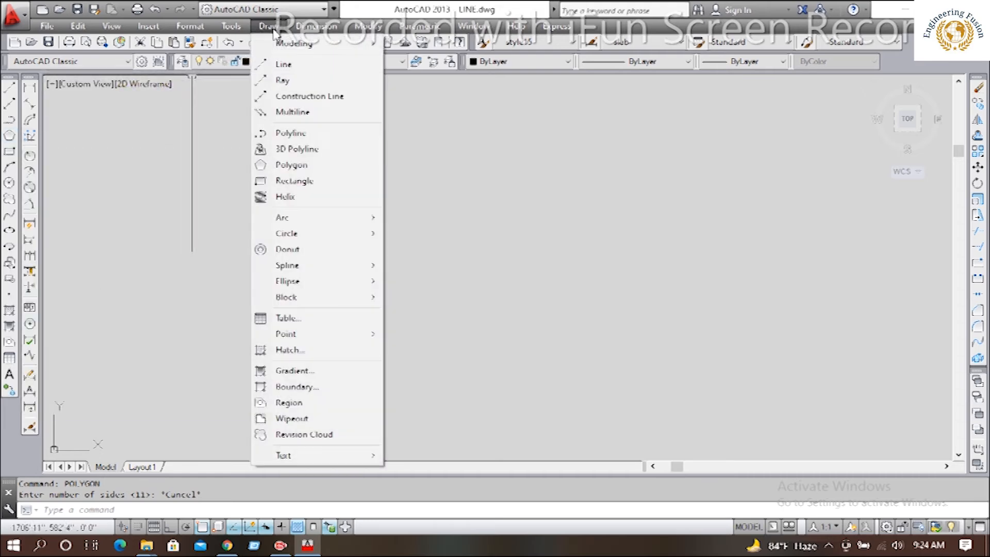
pyautogui.click(298, 165)
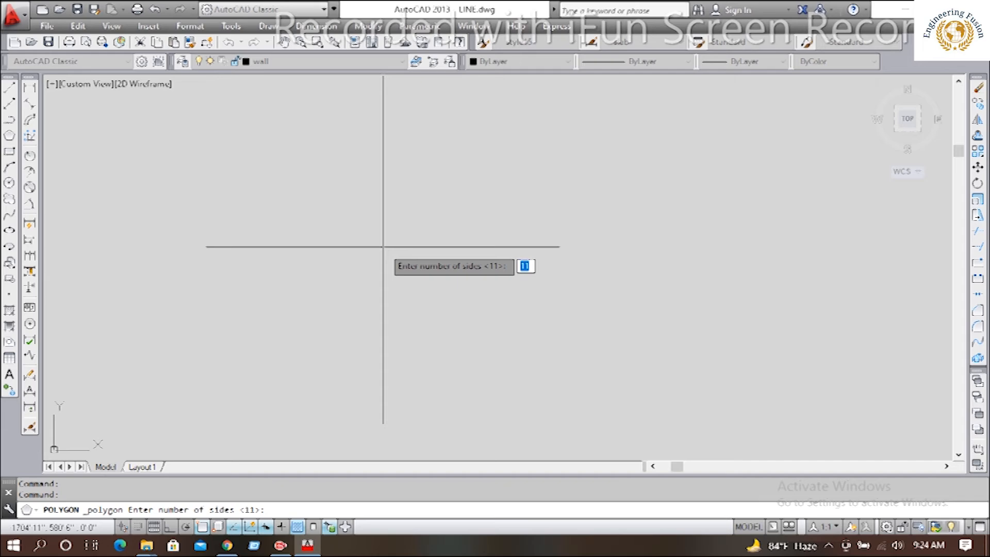
pyautogui.write('9')
pyautogui.press('Return')
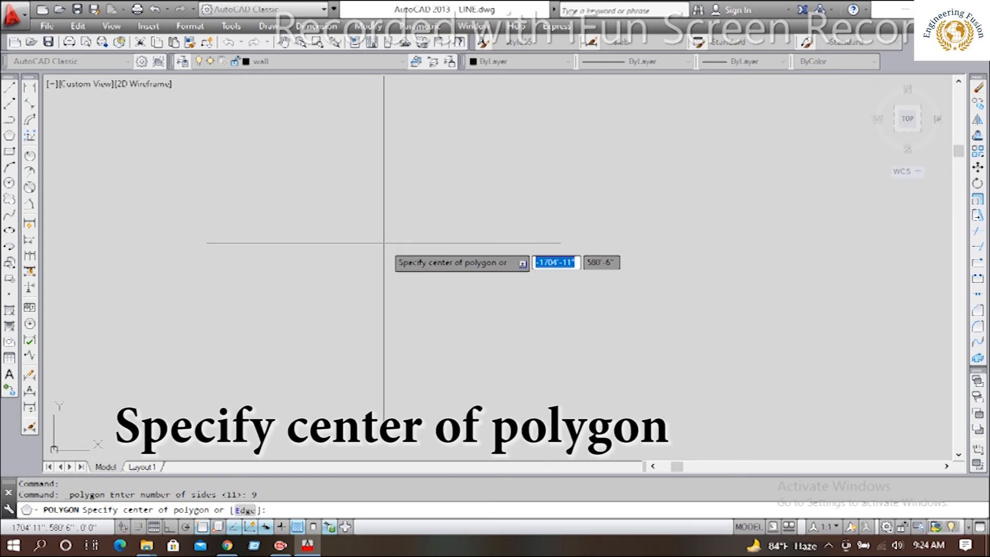
pyautogui.click(363, 265)
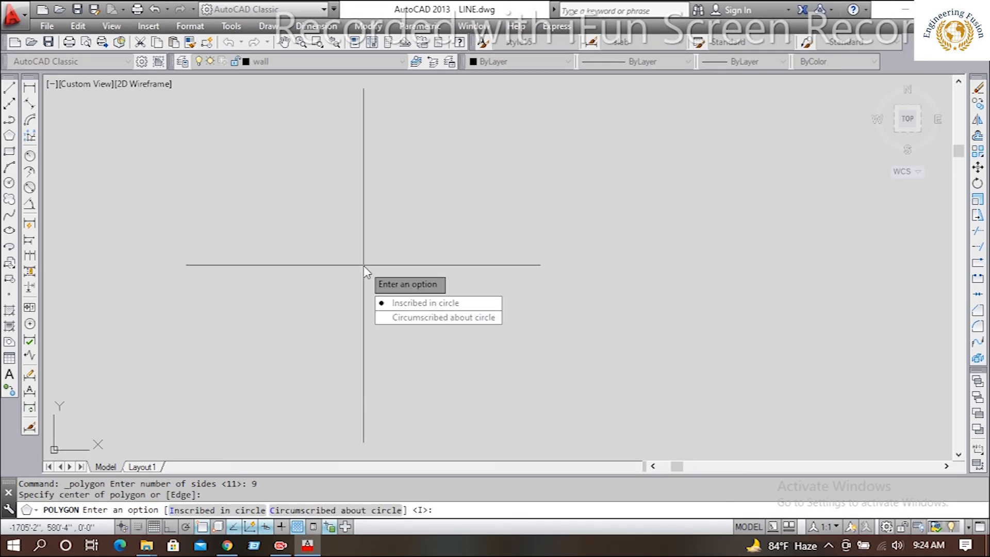
pyautogui.press('Return')
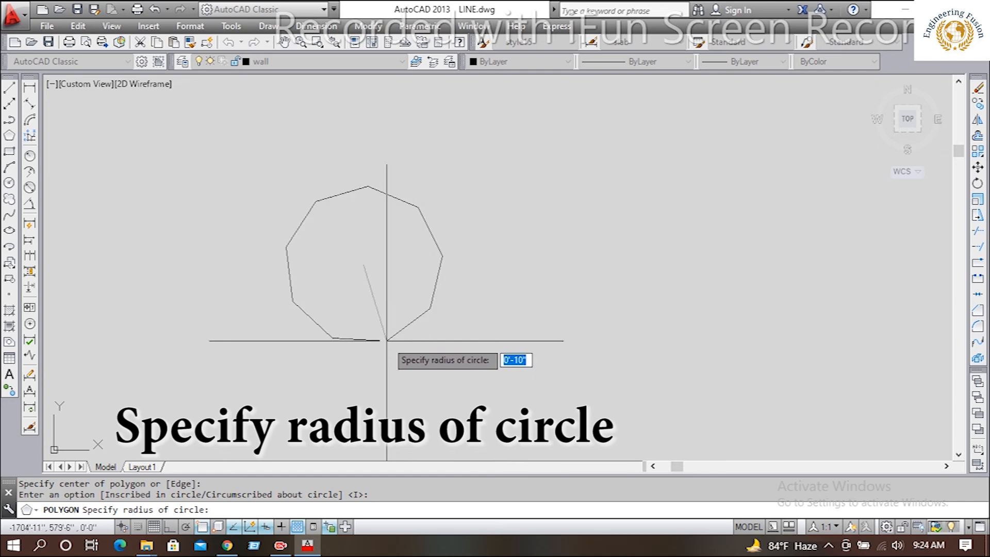
pyautogui.write("2'")
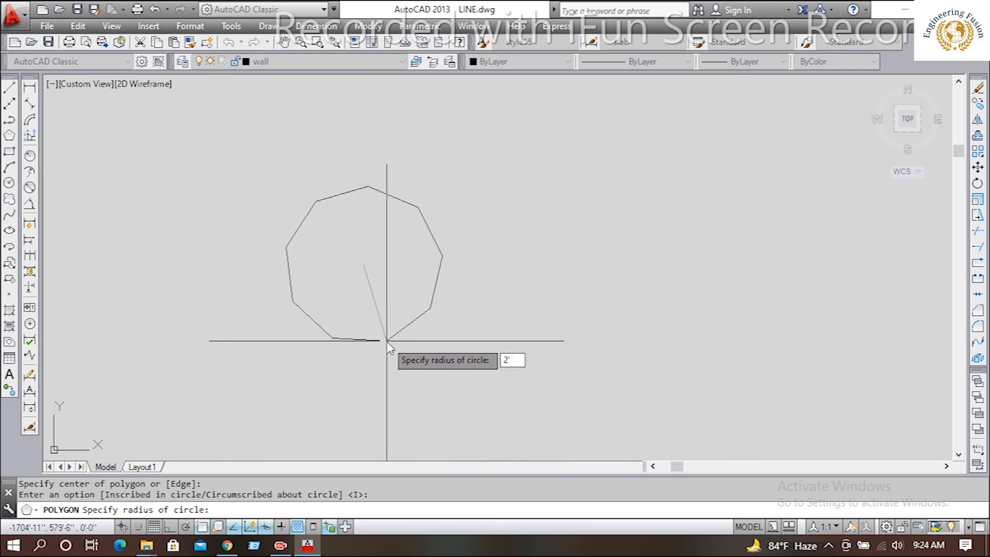
pyautogui.press('Return')
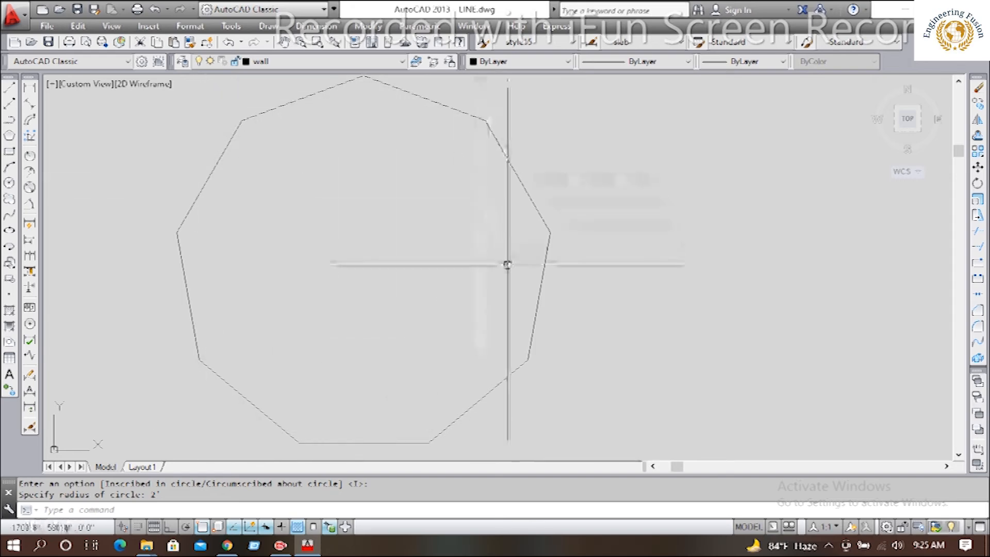
# Step: Move the nine-sided polygon to the line layer and clear the selection
pyautogui.scroll(-2, 495, 356)
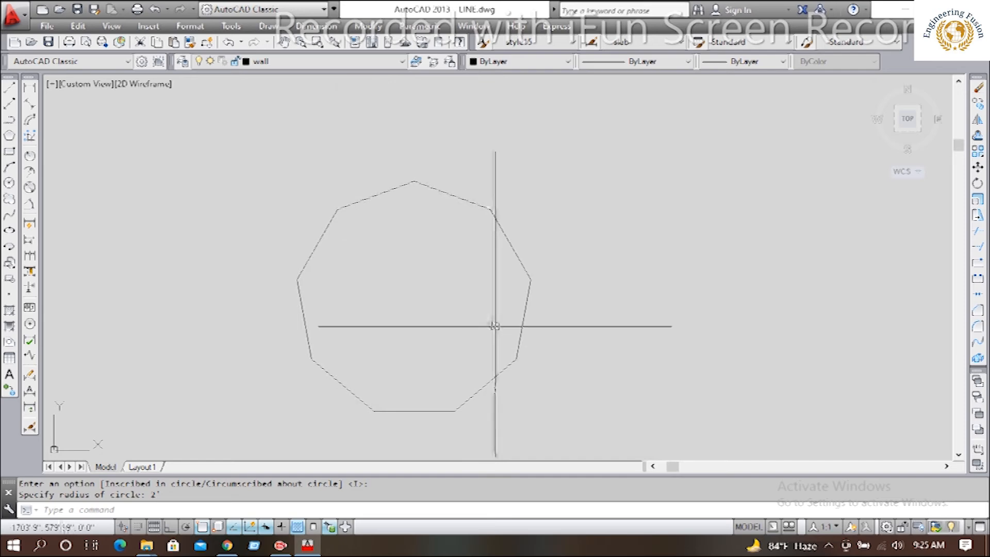
pyautogui.moveTo(495, 326); pyautogui.dragTo(399, 330, button='middle')
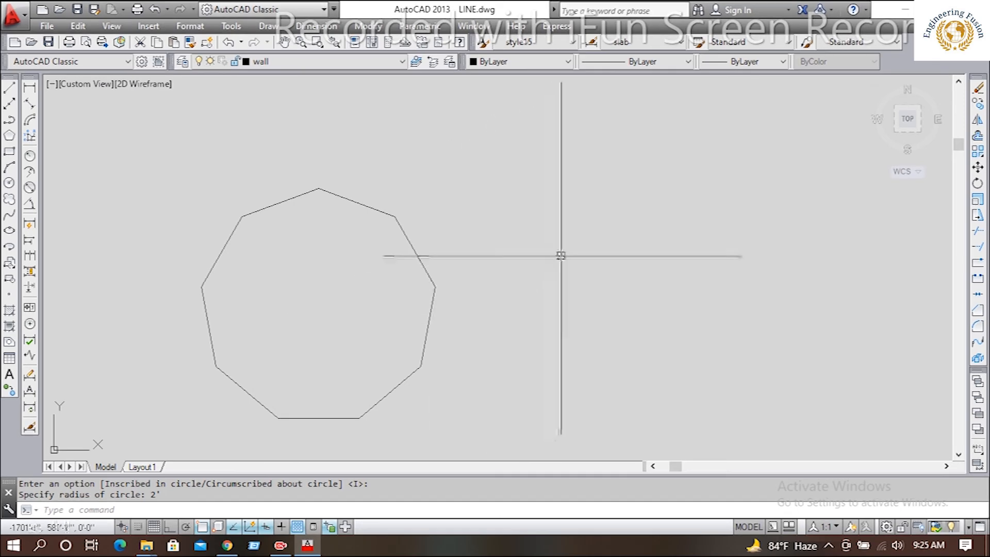
pyautogui.click(546, 242)
pyautogui.click(372, 310)
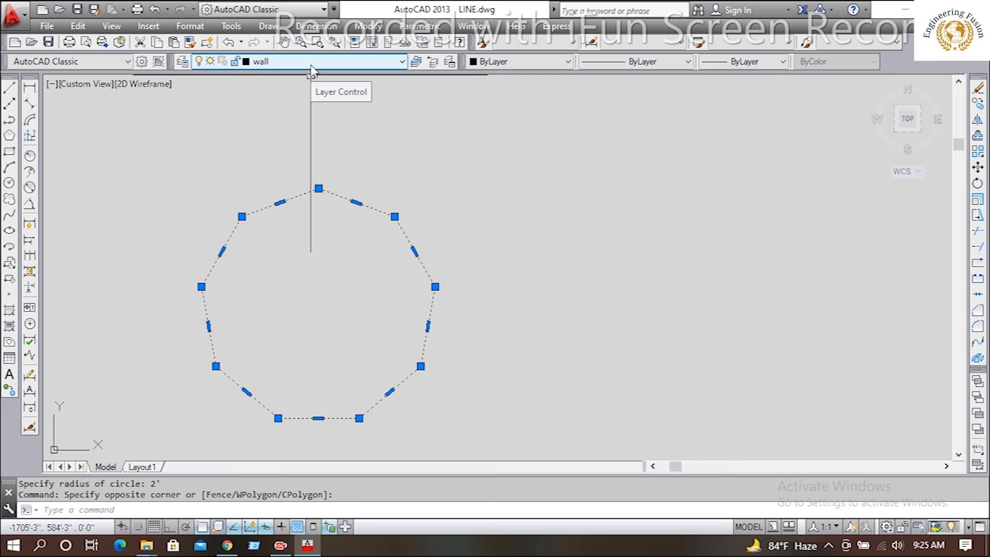
pyautogui.click(311, 63)
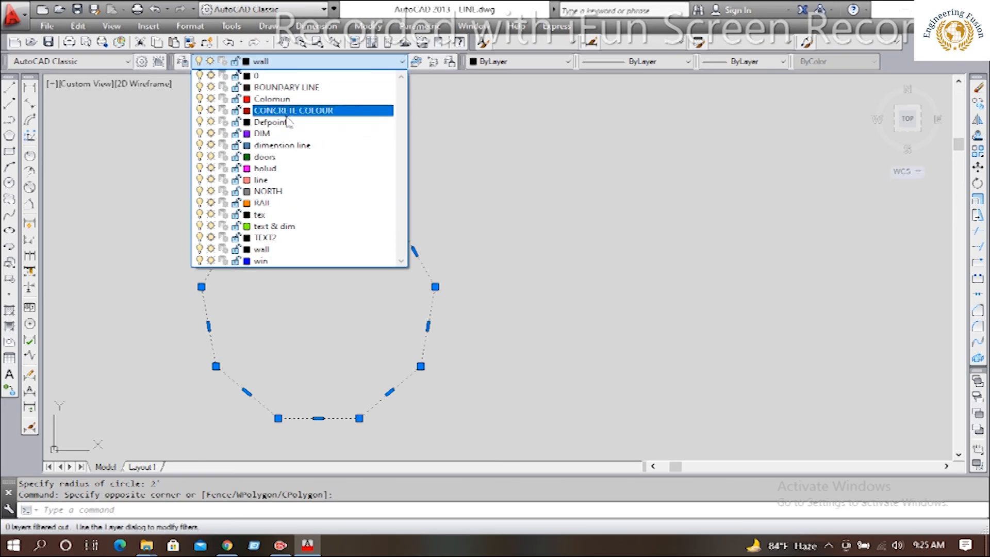
pyautogui.click(267, 177)
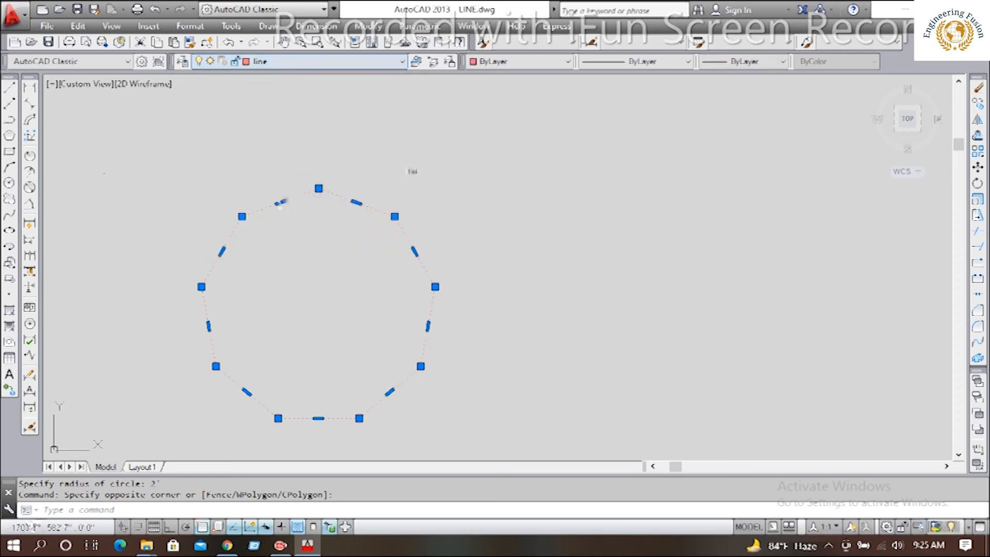
pyautogui.press('Escape')
# Step: Draw a circle of radius 2' to the right of the nine-sided polygon
pyautogui.moveTo(495, 222); pyautogui.dragTo(442, 182, button='middle')
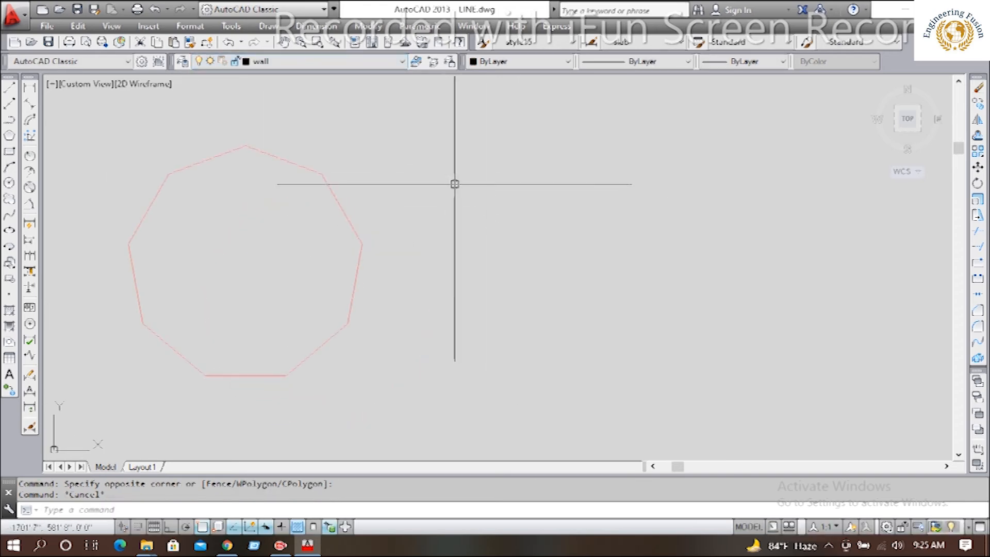
pyautogui.write('c')
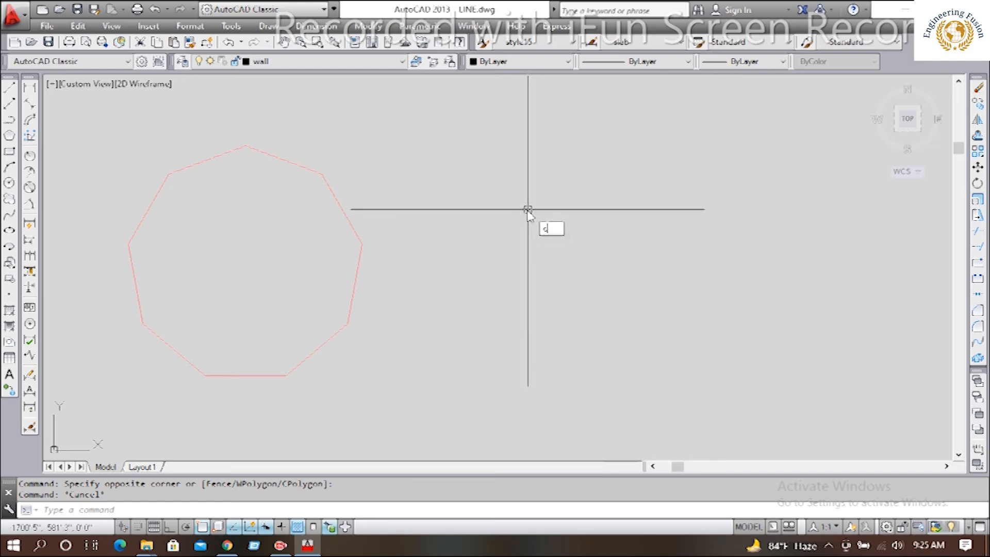
pyautogui.press('Return')
pyautogui.click(527, 210)
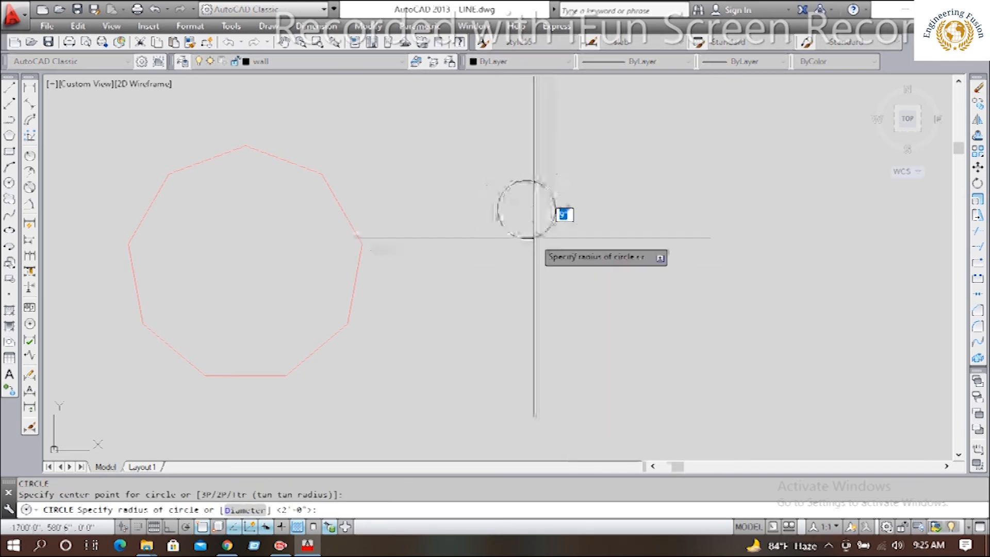
pyautogui.write("2'")
pyautogui.press('Return')
# Step: Move the circle to the win layer and clear the selection
pyautogui.moveTo(528, 271); pyautogui.dragTo(526, 313, button='middle')
pyautogui.click(501, 328)
pyautogui.click(472, 402)
pyautogui.click(312, 61)
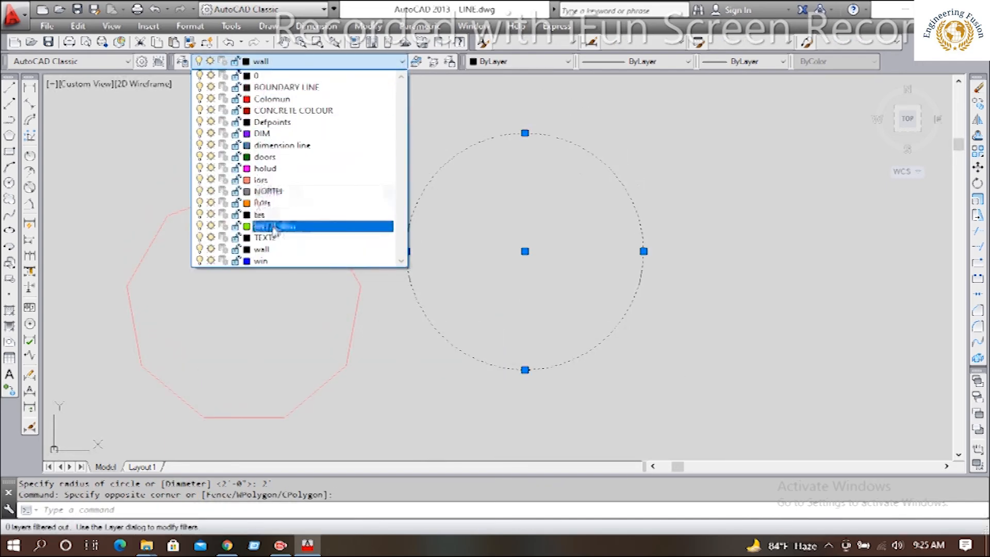
pyautogui.click(269, 262)
pyautogui.press('Escape')
# Step: Add a center mark to the circle with the DIMCENTER command
pyautogui.moveTo(460, 203); pyautogui.dragTo(441, 215, button='middle')
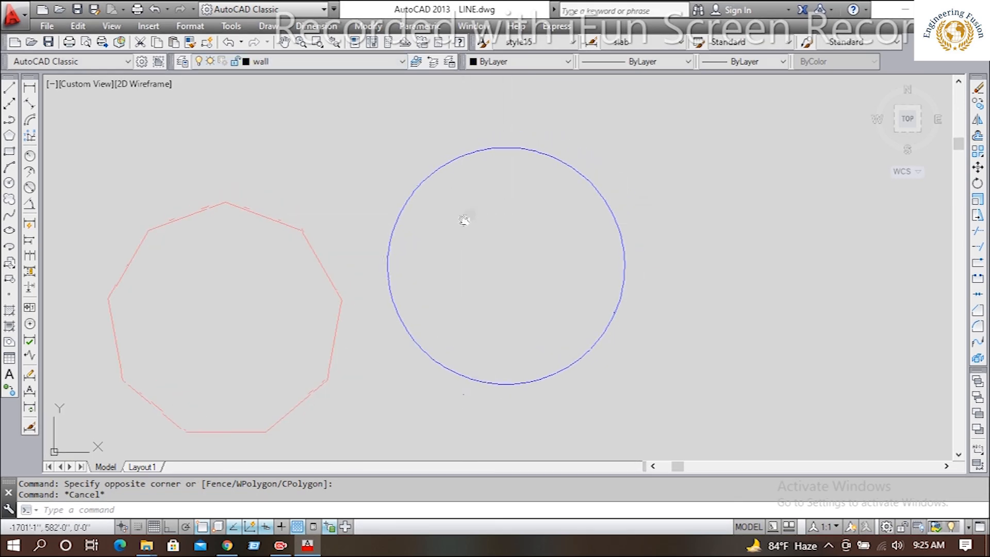
pyautogui.write('dimcenter')
pyautogui.press('Return')
pyautogui.press('Escape')
# Step: Draw a nine-sided polygon centered on the circle's center mark, using the Inscribed in circle option with radius 2'
pyautogui.write('POLYGON')
pyautogui.press('Return')
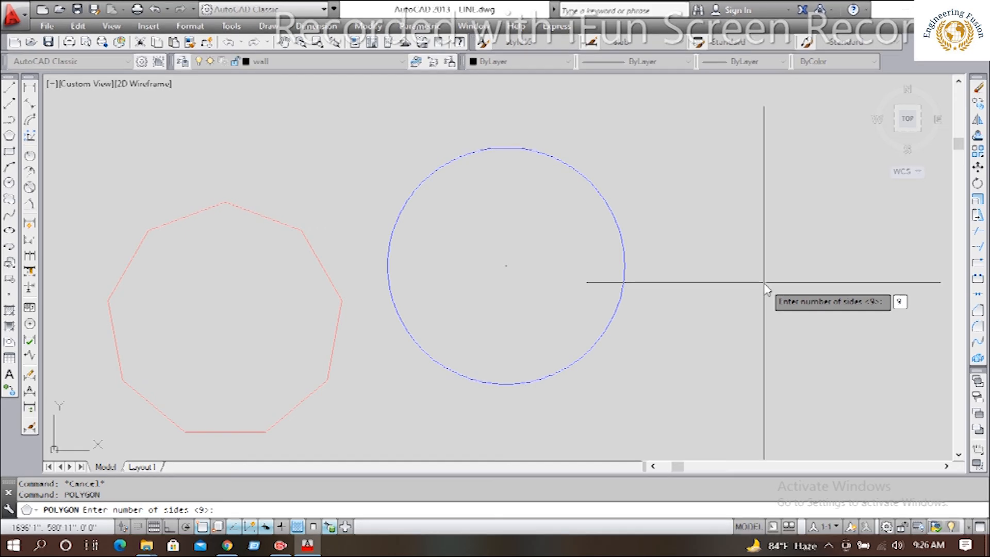
pyautogui.press('Return')
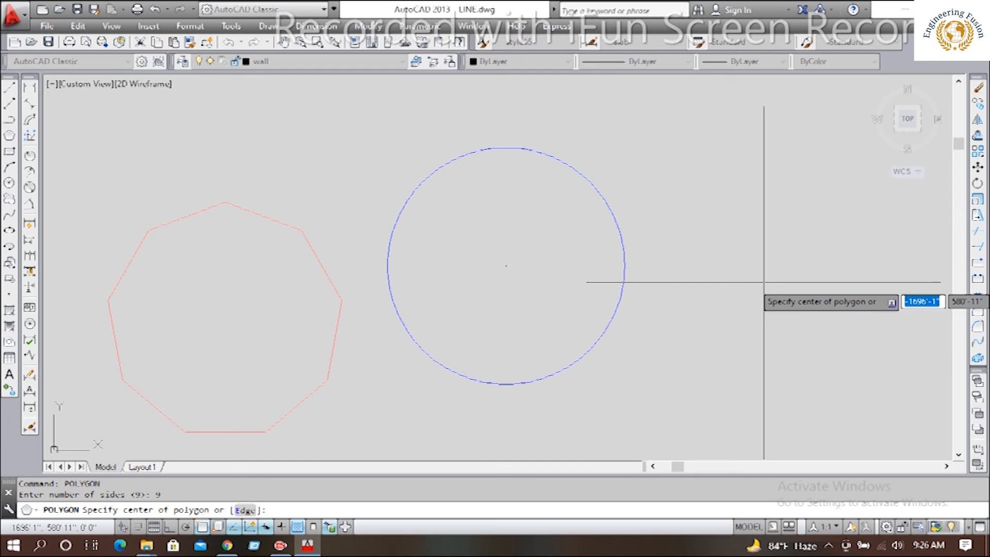
pyautogui.click(506, 265)
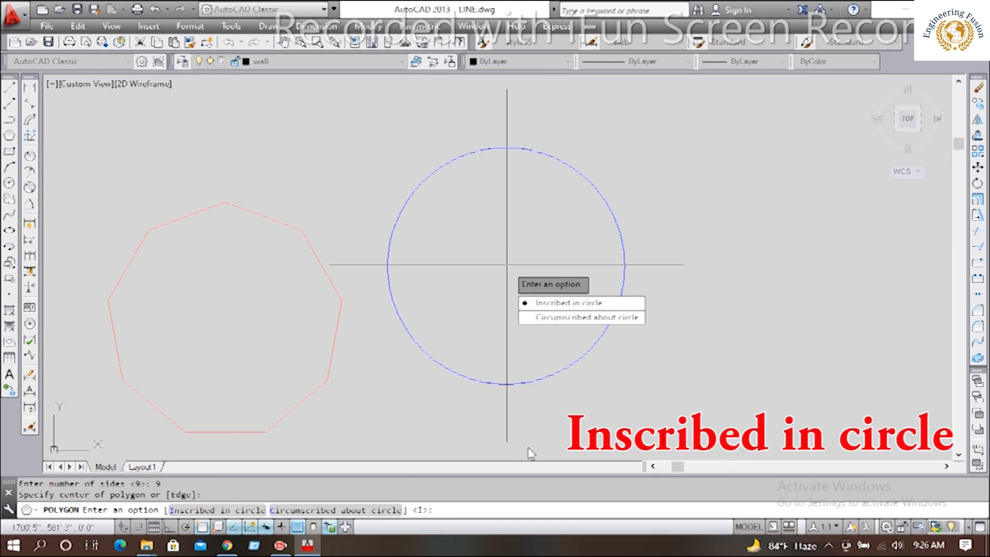
pyautogui.write('i')
pyautogui.press('Return')
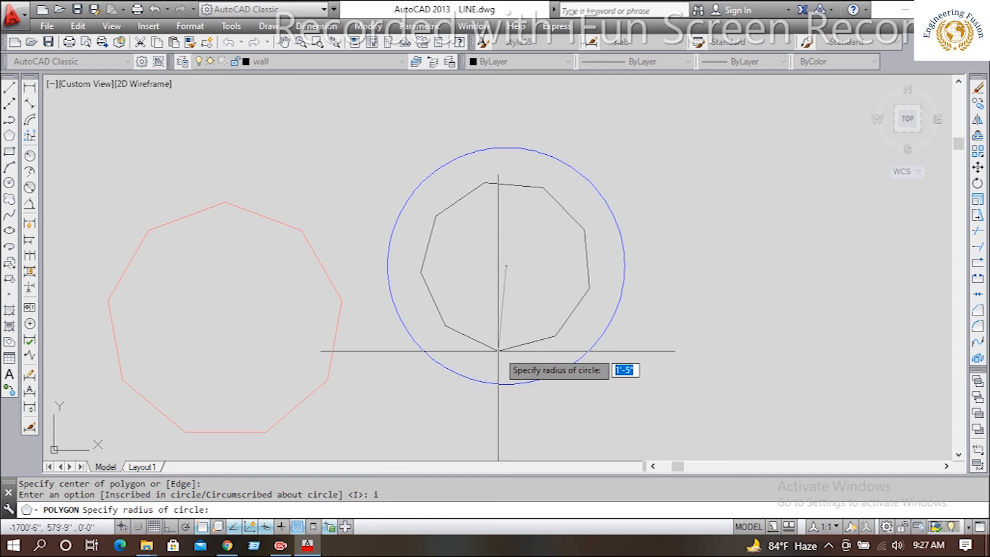
pyautogui.write("2'")
pyautogui.press('Return')
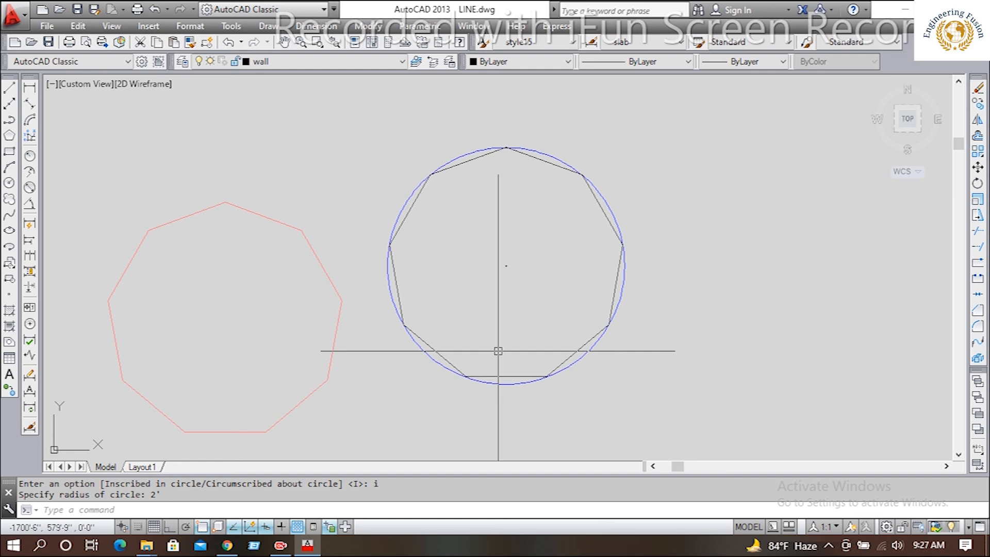
# Step: Move the inscribed polygon inside the circle to the Colomun layer and clear the selection
pyautogui.click(442, 355)
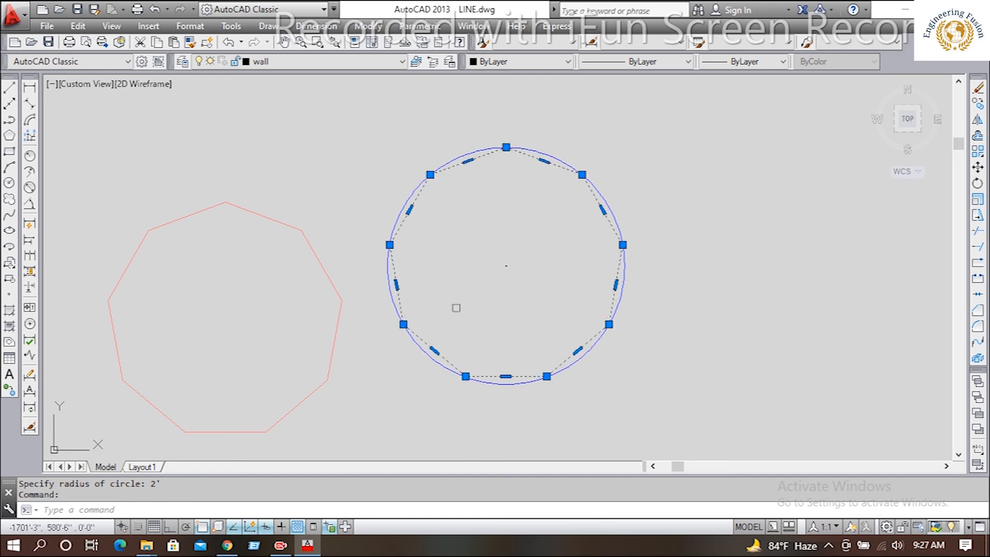
pyautogui.click(334, 65)
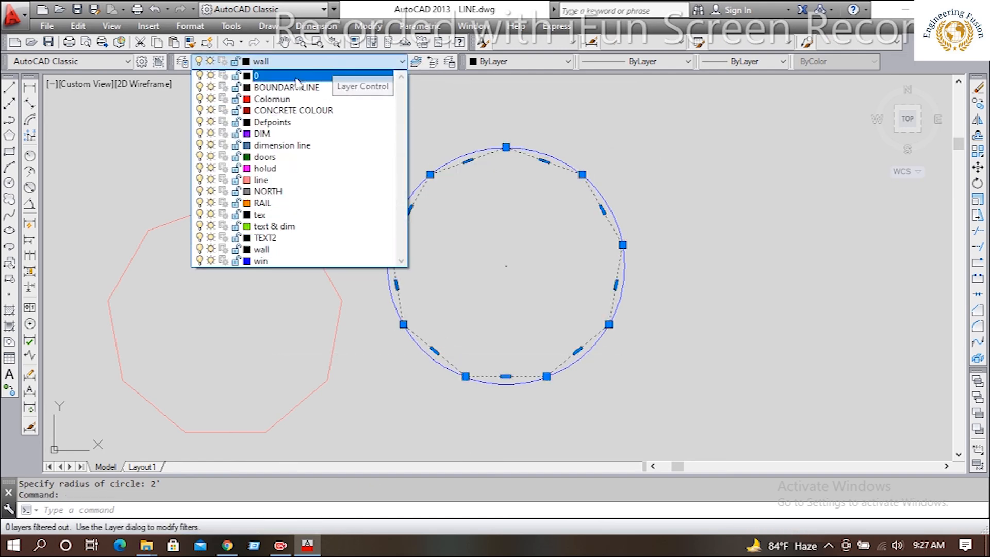
pyautogui.click(268, 98)
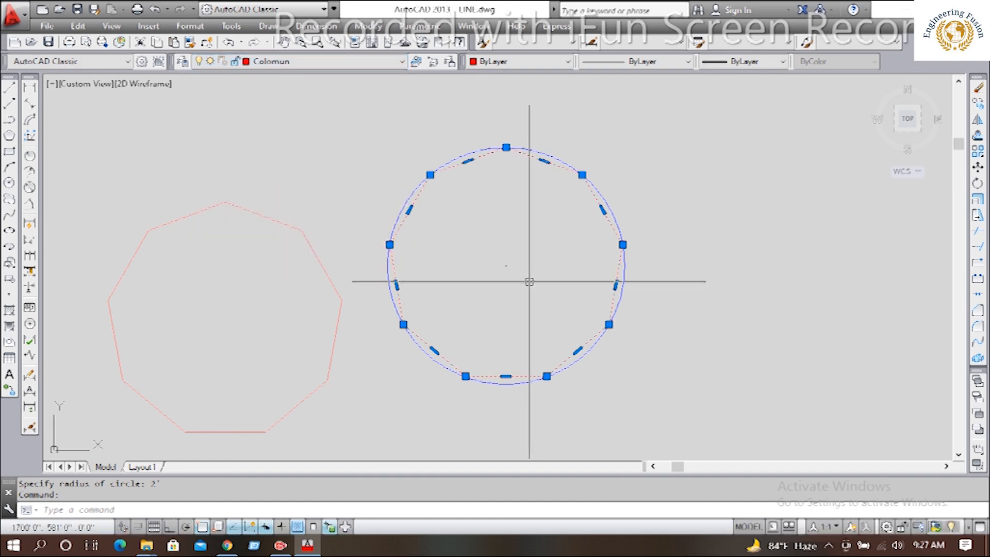
pyautogui.press('Escape')
pyautogui.press('Escape')
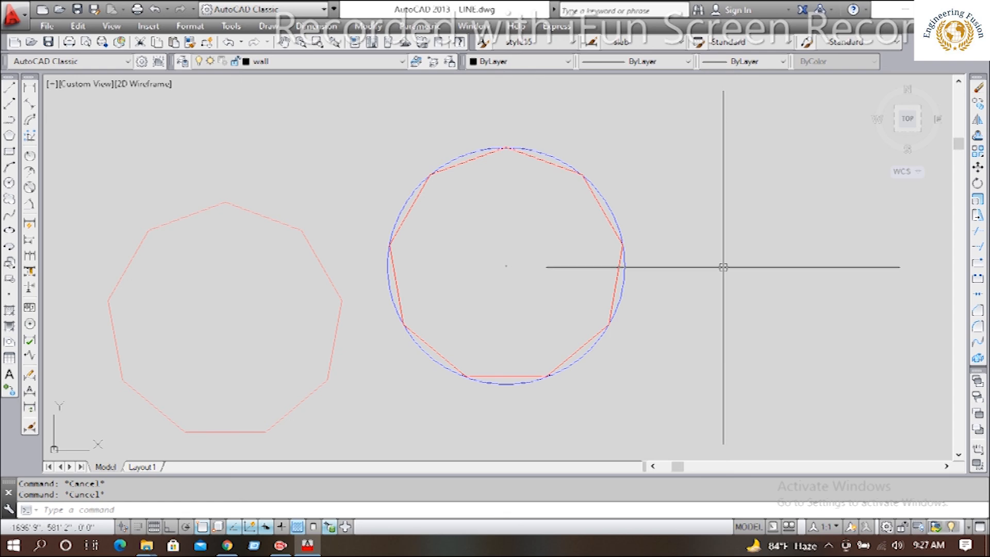
# Step: Draw another nine-sided polygon from the circle's center, using the Circumscribed about circle option with radius 2'
pyautogui.write('poly')
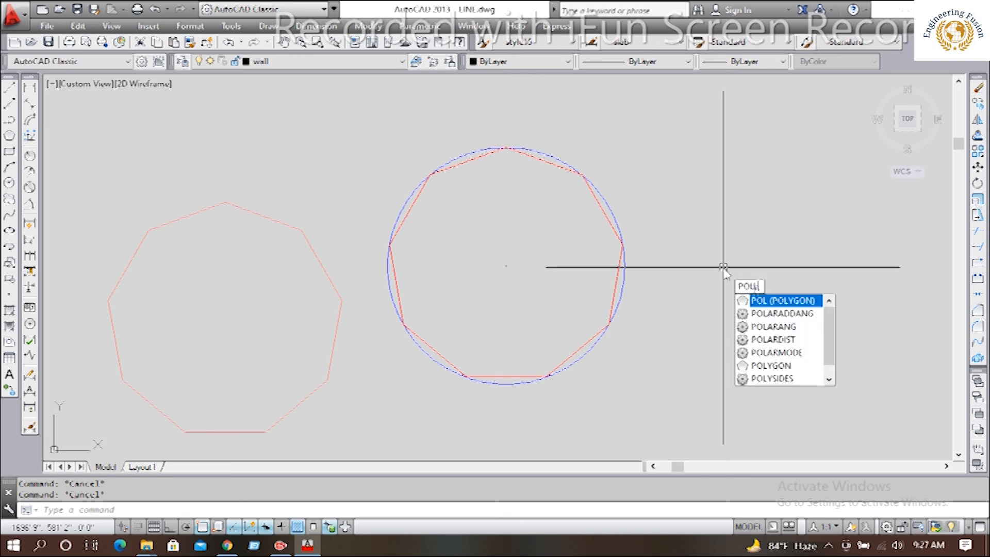
pyautogui.write('GON')
pyautogui.press('Return')
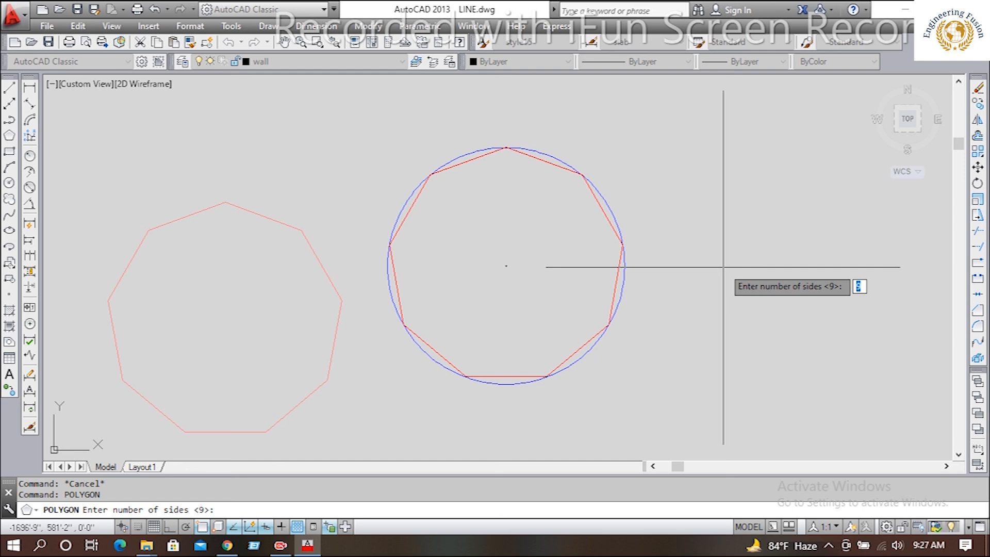
pyautogui.write('9')
pyautogui.press('Return')
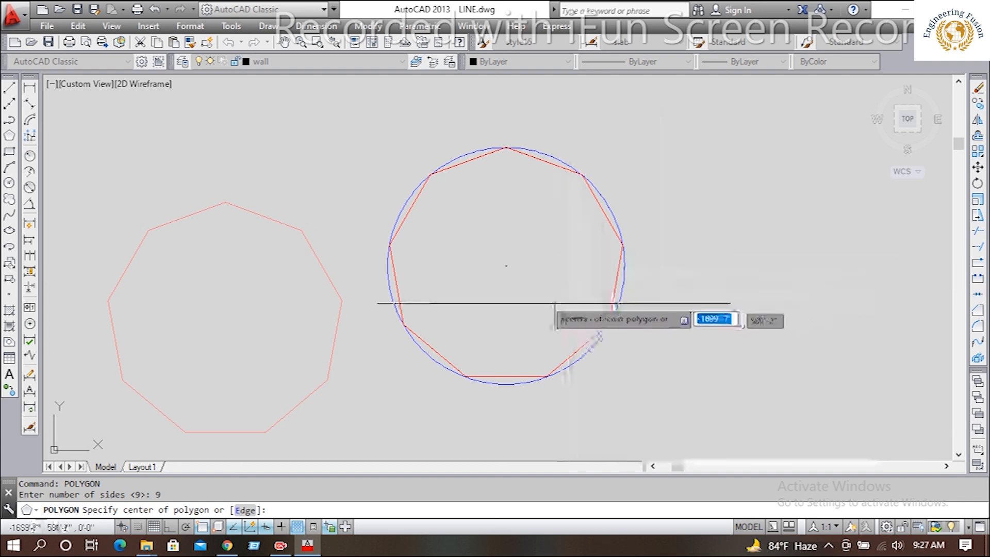
pyautogui.click(506, 266)
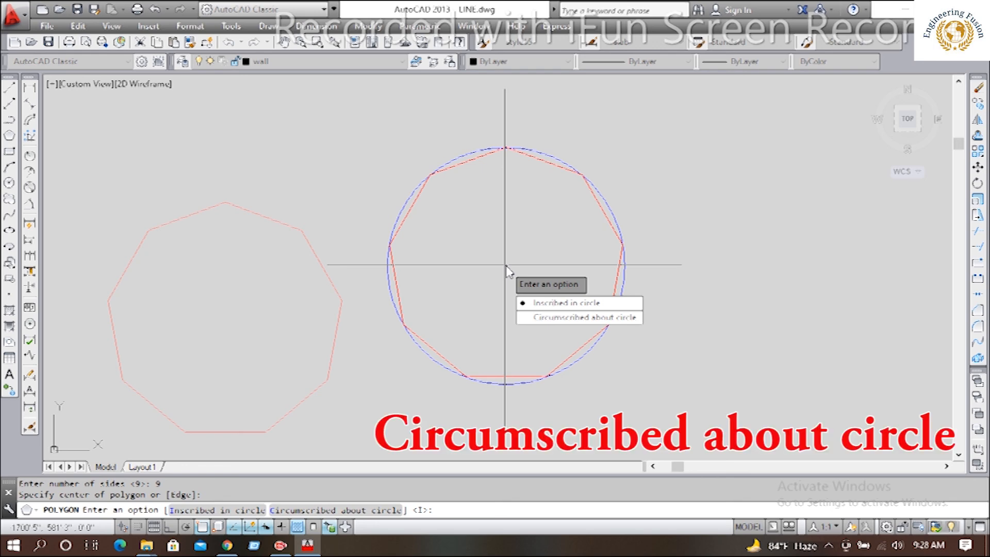
pyautogui.write('c')
pyautogui.press('Return')
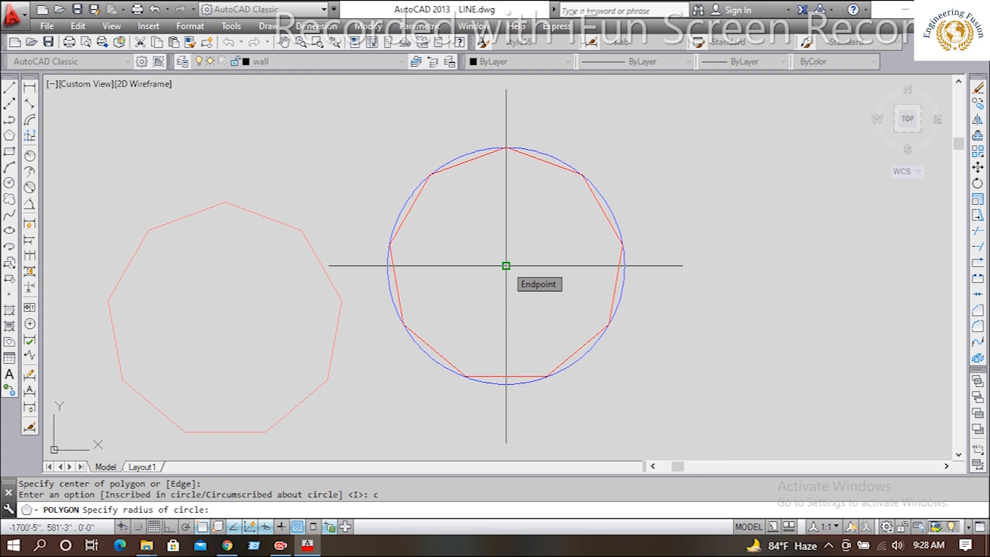
pyautogui.write('2')
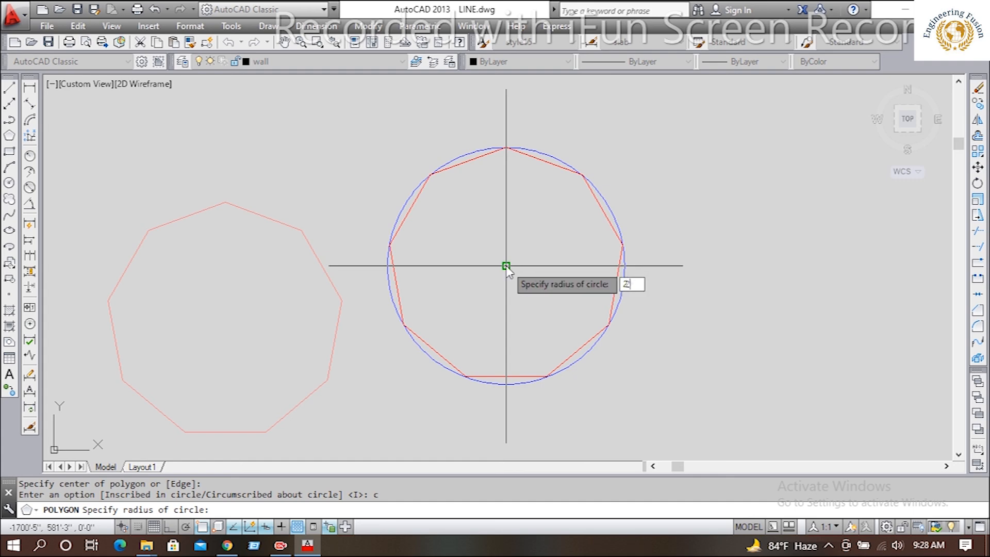
pyautogui.press('Return')
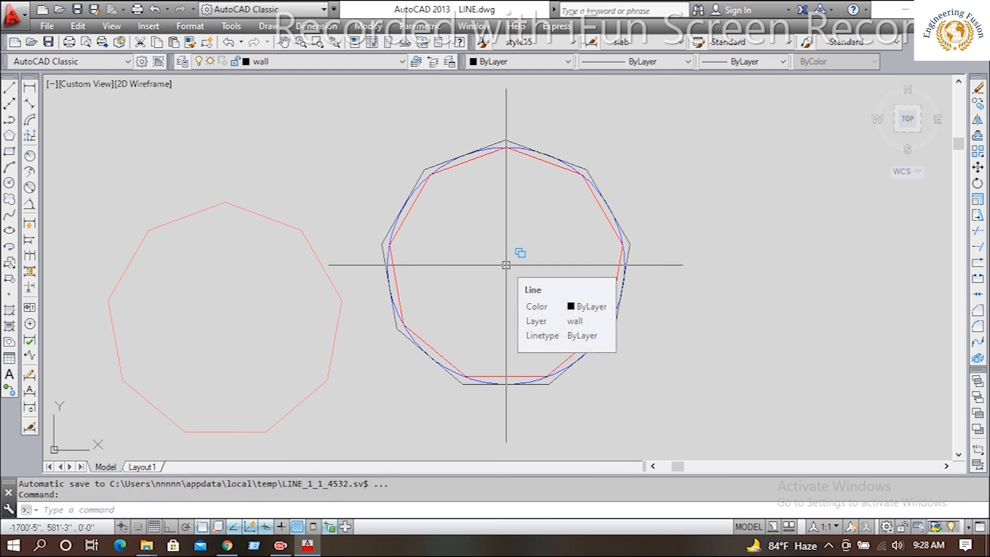
# Step: Move the outer polygon circumscribed about the circle to the orange layer listed just after NORTH, and clear the selection
pyautogui.click(461, 383)
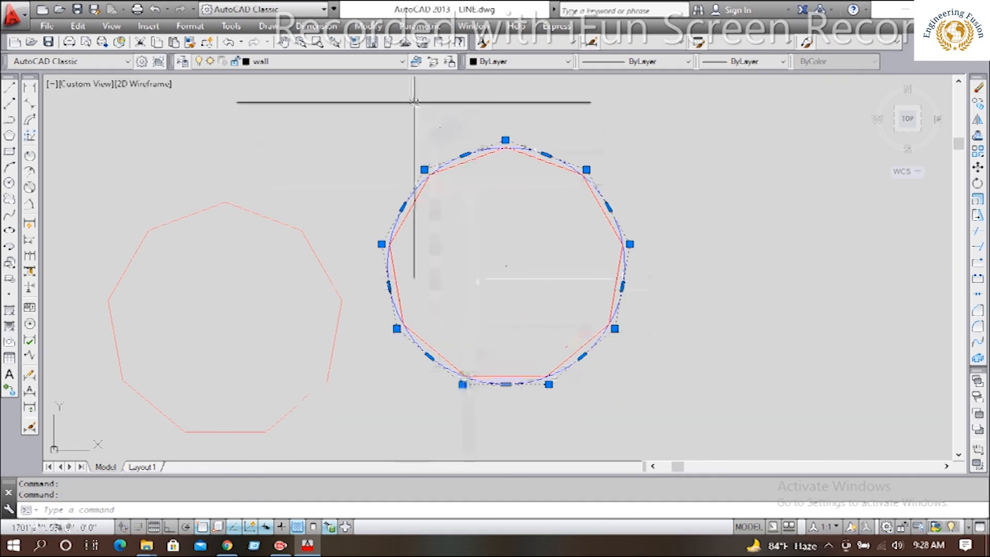
pyautogui.click(361, 62)
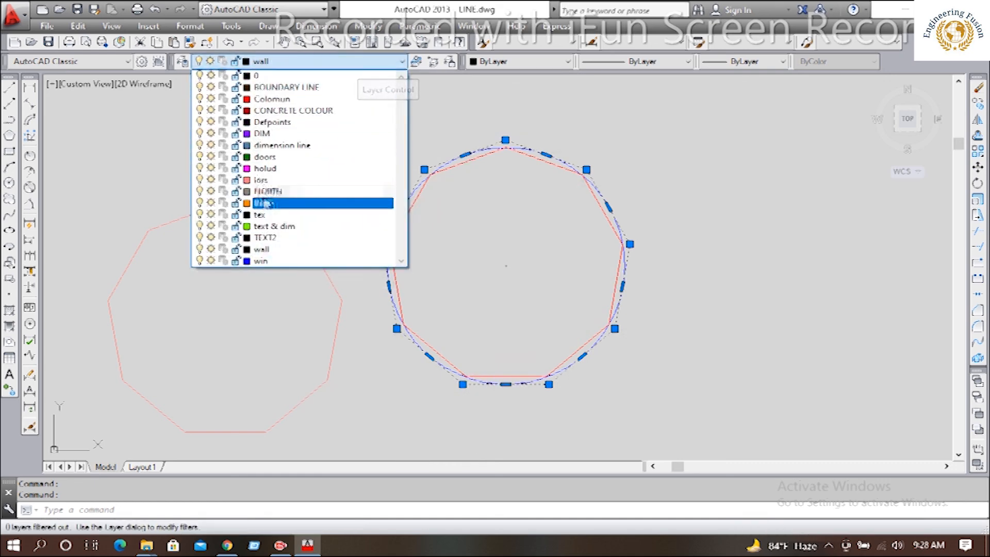
pyautogui.click(264, 203)
pyautogui.scroll(5, 414, 308)
pyautogui.scroll(-4, 414, 308)
pyautogui.press('Escape')
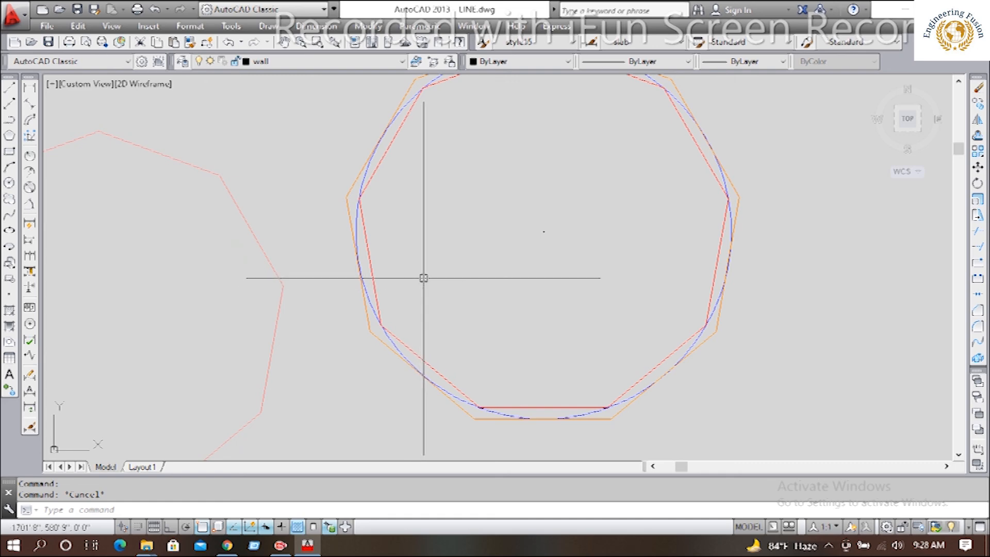
pyautogui.scroll(-4, 459, 278)
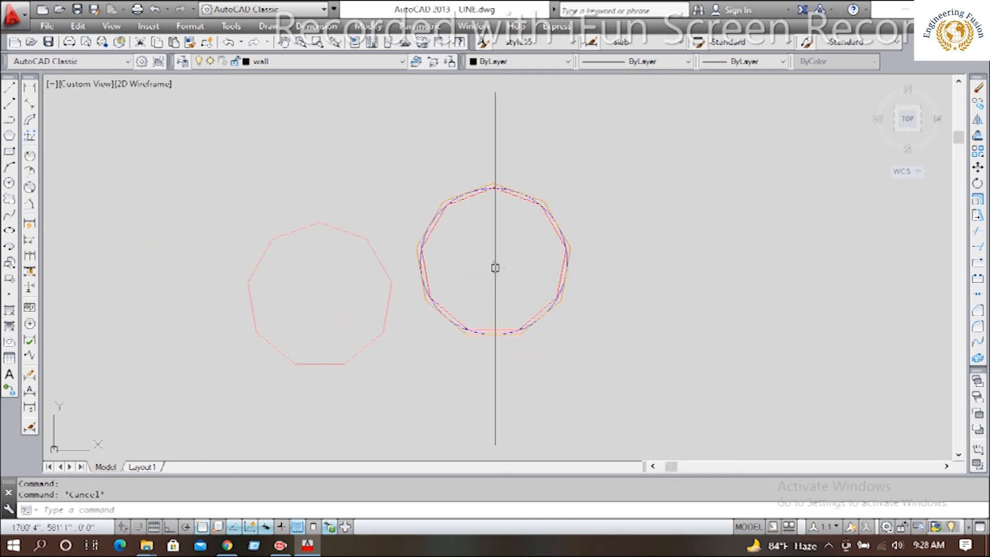
pyautogui.moveTo(529, 260); pyautogui.dragTo(509, 263, button='middle')
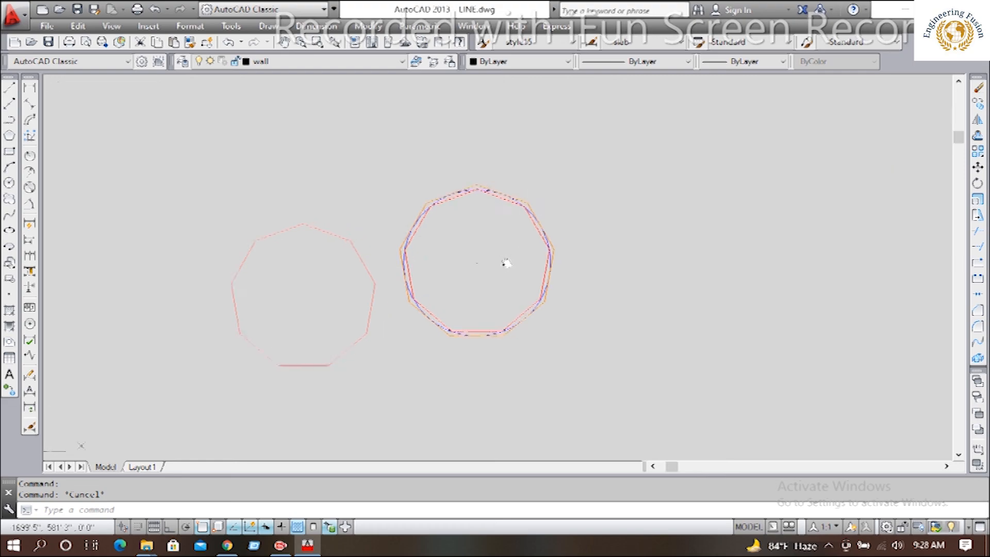
pyautogui.moveTo(509, 263); pyautogui.dragTo(450, 265, button='middle')
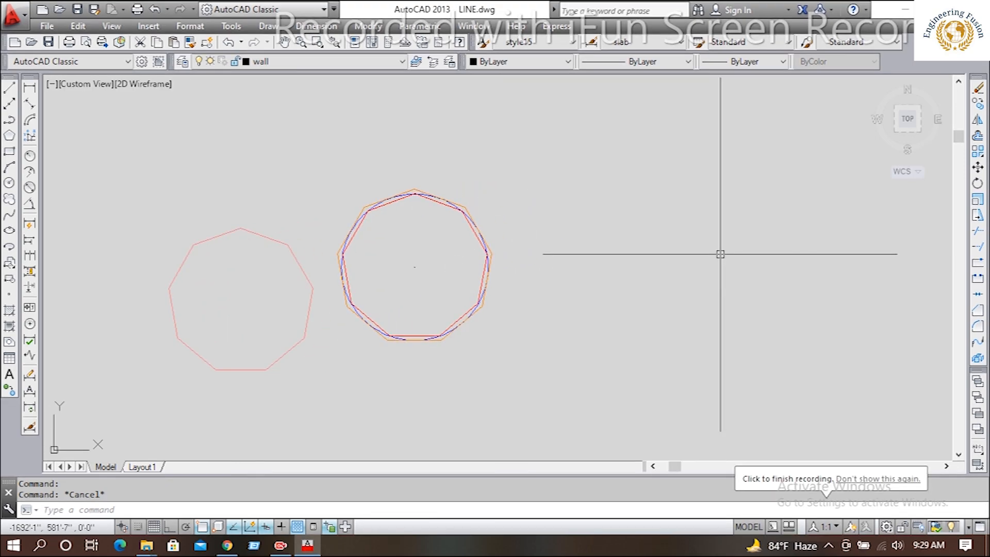